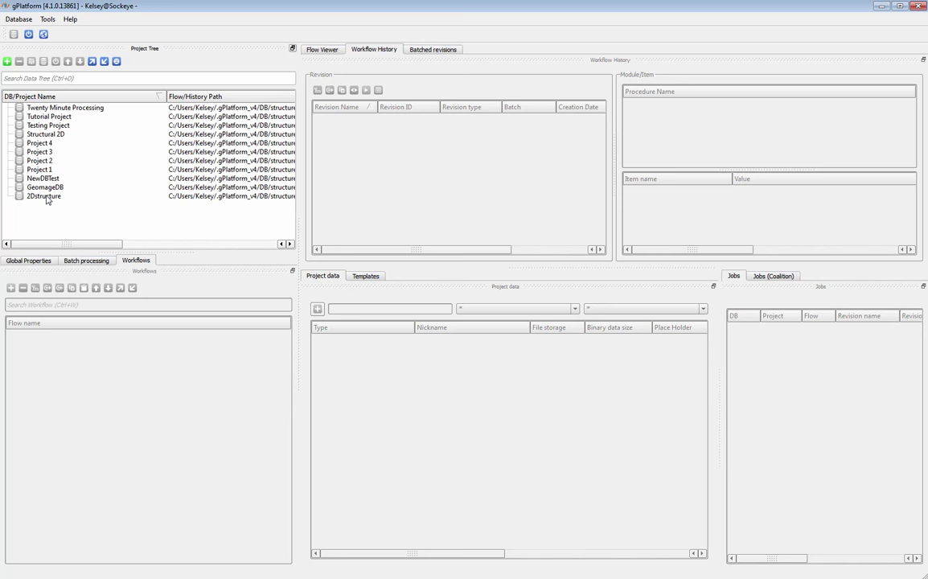
Open the 1_Load_Geometry workflow from the 2Dstructure database and show its View Seg-Y window
double_click(47, 196)
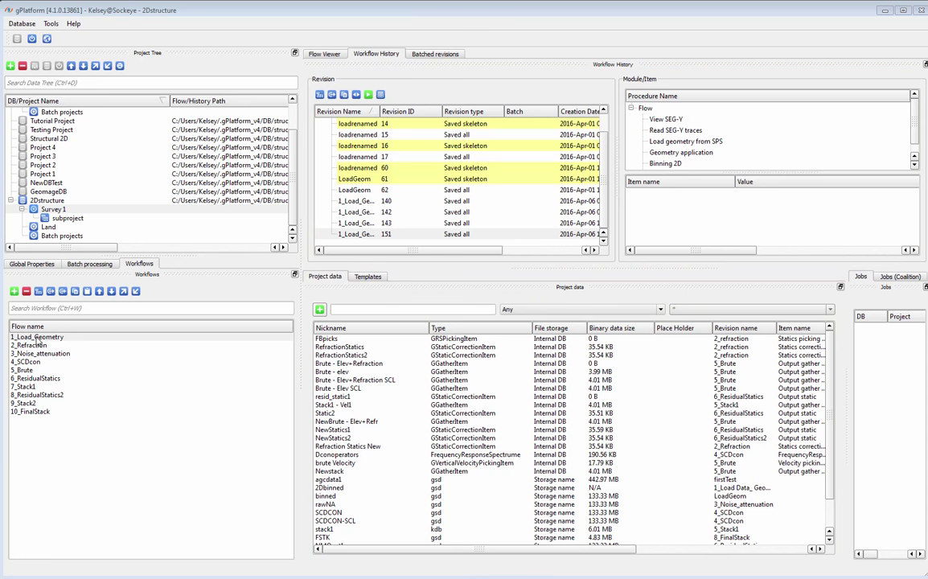
double_click(37, 338)
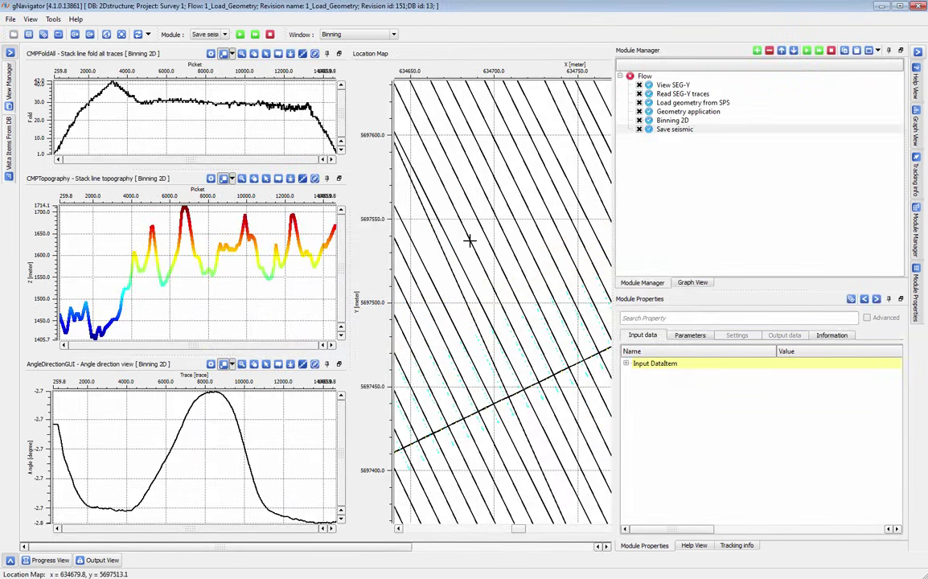
click(393, 35)
click(406, 42)
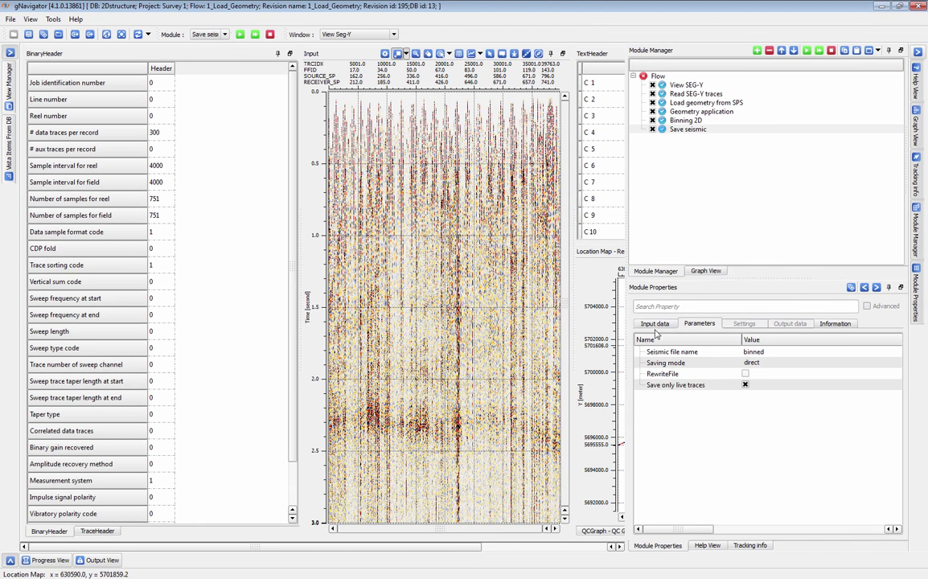
Review the View SEG-Y module's input file parameter and open its Geomage trace header format table
click(691, 86)
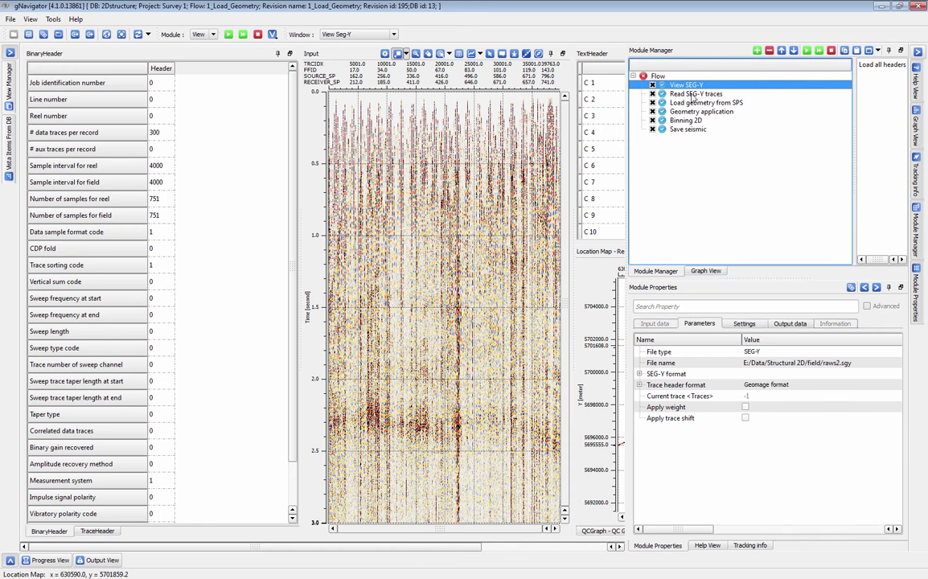
click(826, 366)
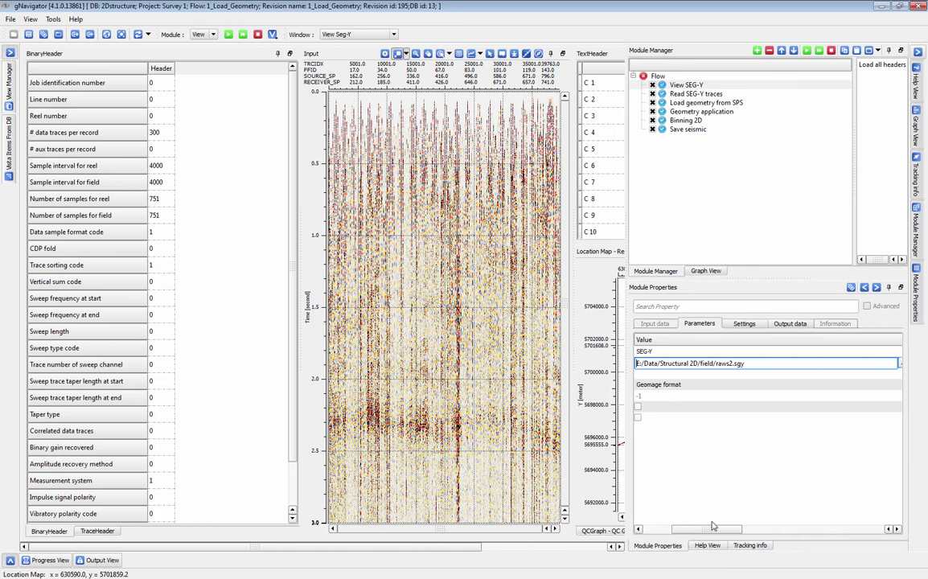
click(639, 385)
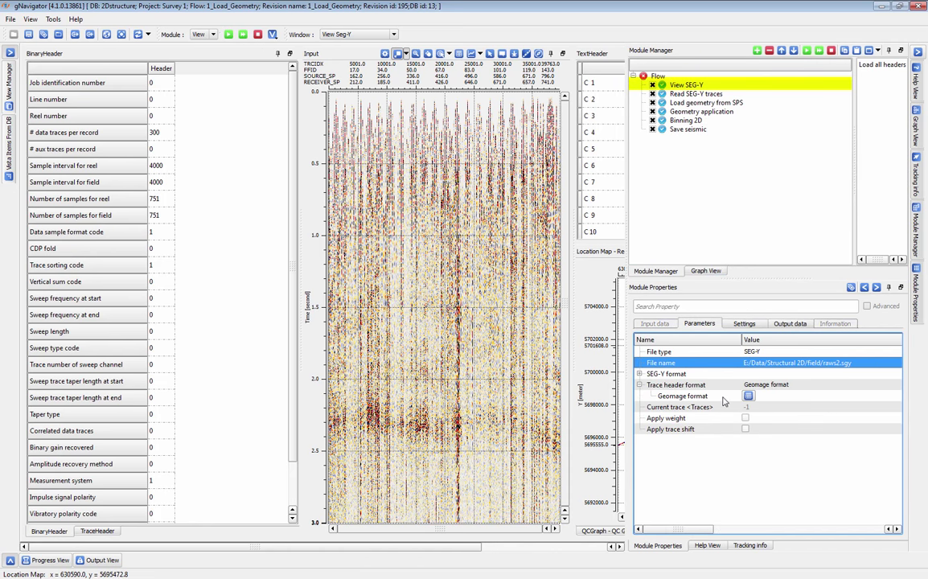
click(748, 396)
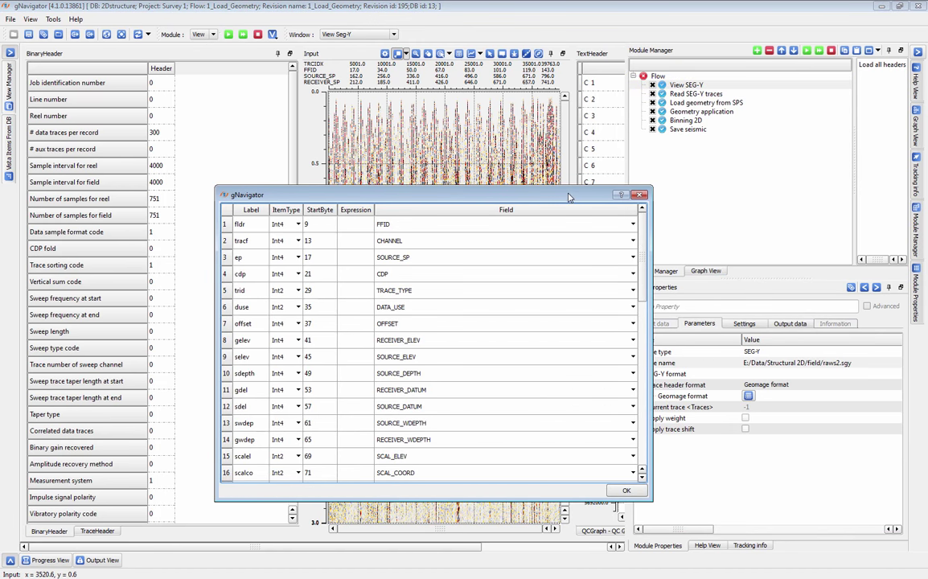
Compare the trace header byte mapping with the loaded trace header table, and close the mapping table
drag(569, 197, 682, 210)
click(386, 522)
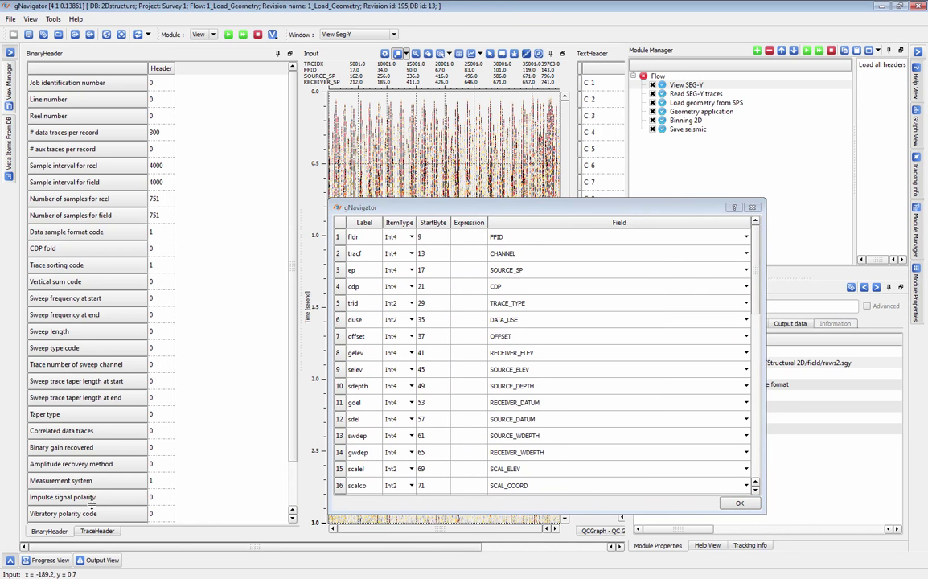
click(98, 531)
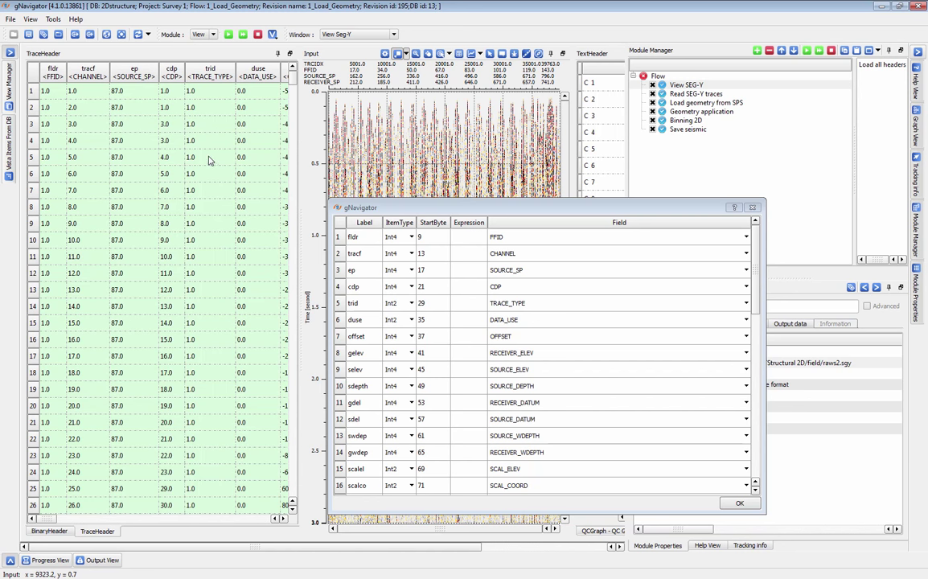
click(752, 207)
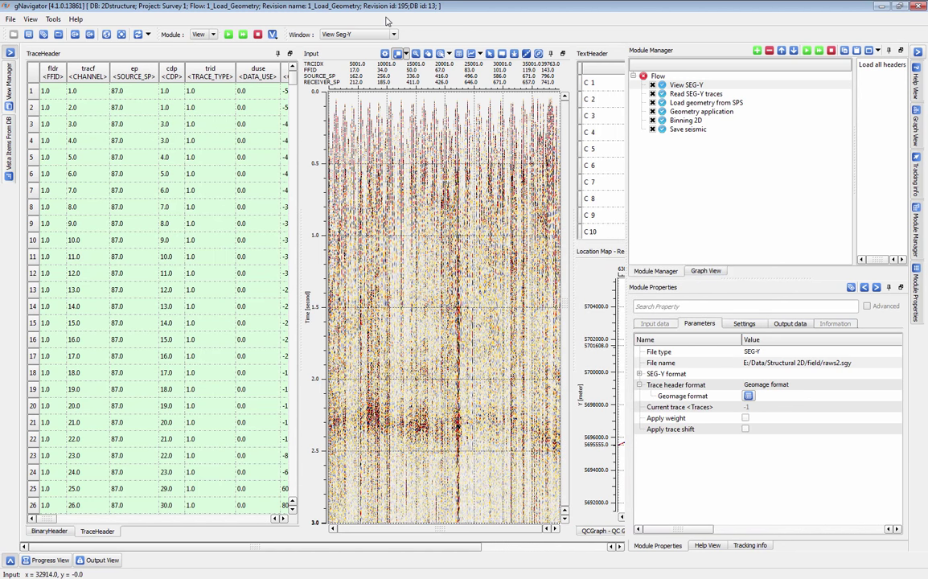
Show the Load from SPS window and review the parameters of the Load geometry from SPS module
click(358, 34)
click(331, 40)
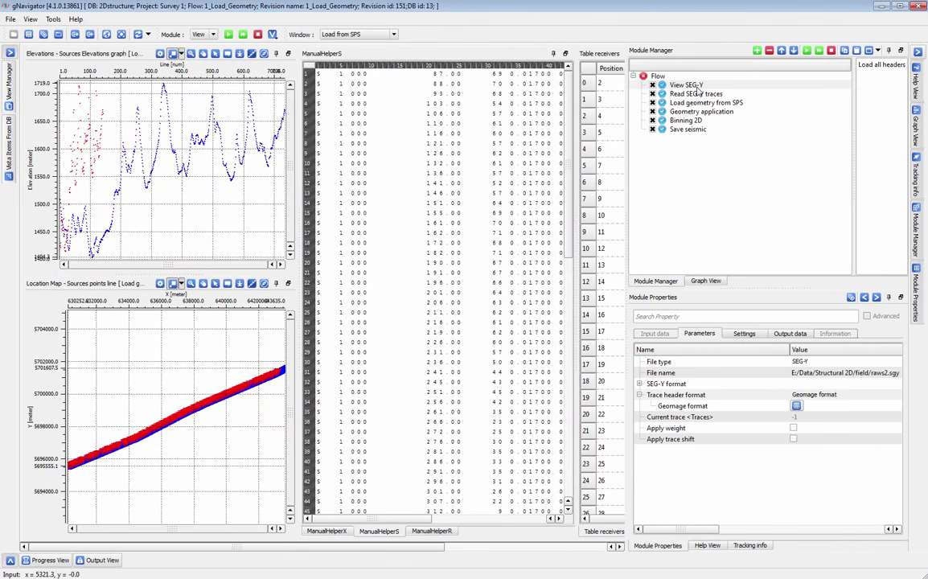
click(696, 102)
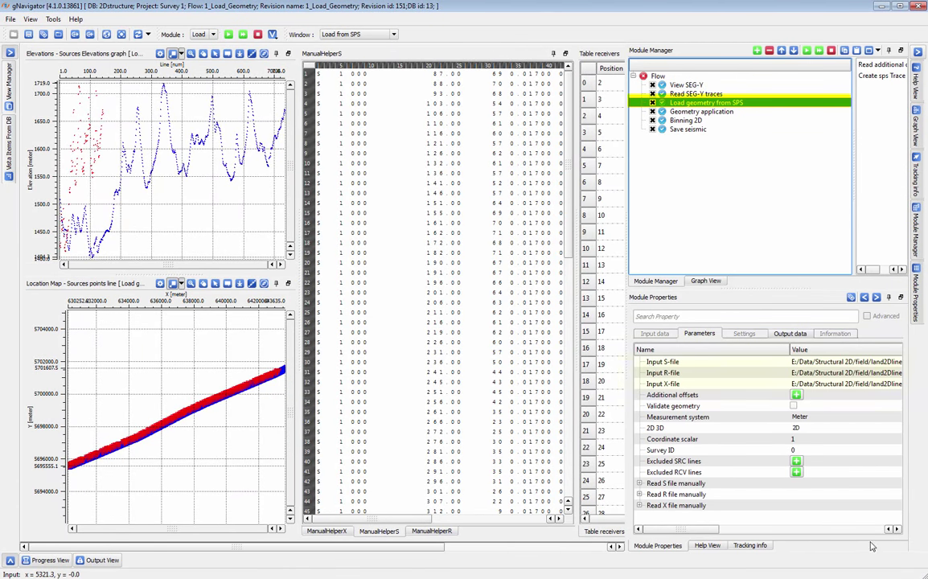
mouse_move(680, 529)
mouse_down()
mouse_move(733, 530)
mouse_move(683, 540)
mouse_move(670, 529)
mouse_up()
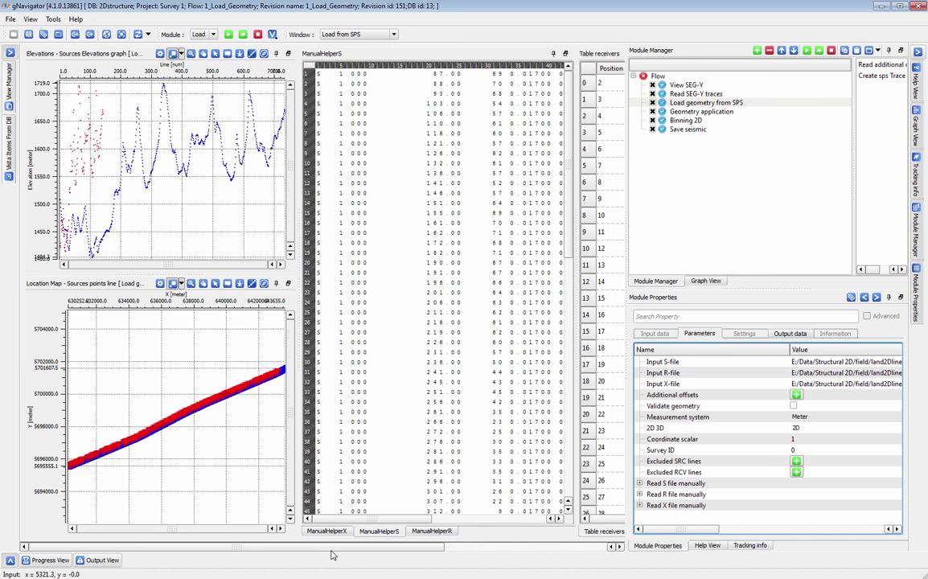
Examine the settings for reading the S file manually alongside the table of loaded sources
drag(331, 555, 459, 557)
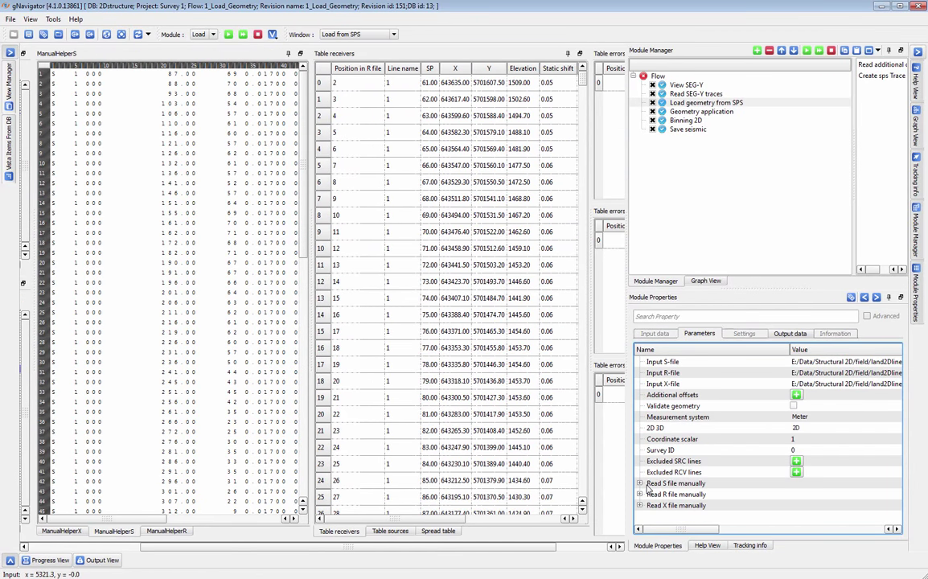
click(640, 483)
scroll(782, 415, down, 2)
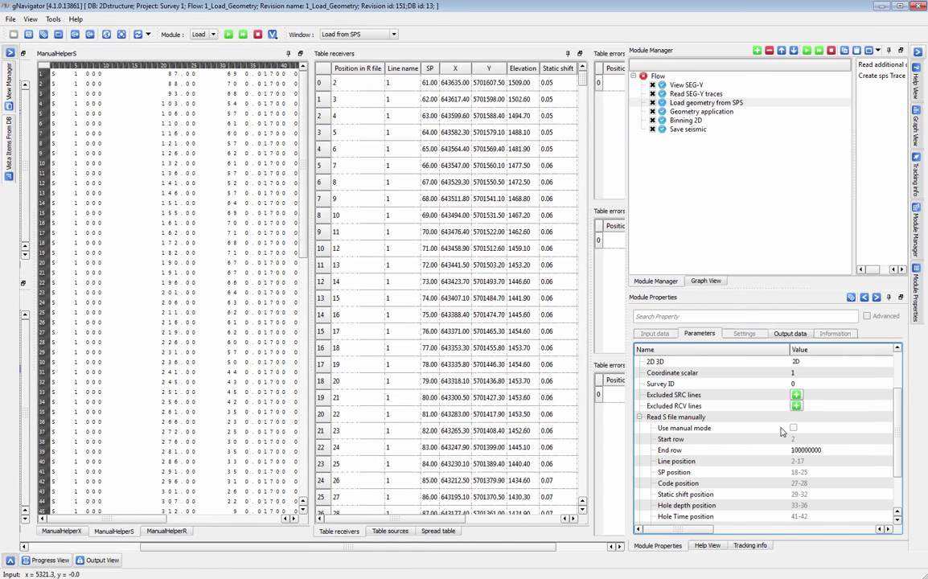
click(390, 530)
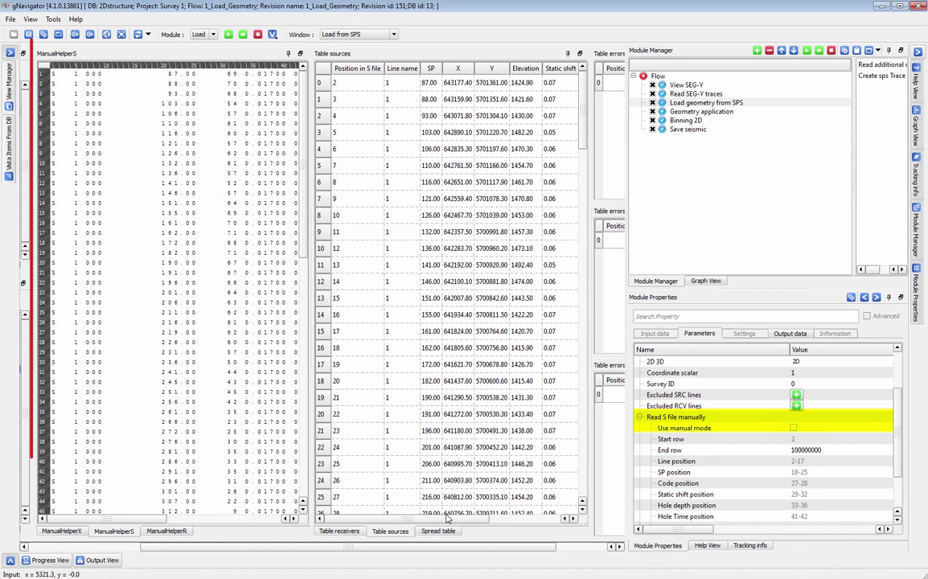
mouse_move(438, 518)
mouse_down()
mouse_move(521, 509)
mouse_move(397, 523)
mouse_up()
Highlight the shot-point characters in row 16 of the S file and view the range assignment options without applying one
drag(141, 223, 207, 224)
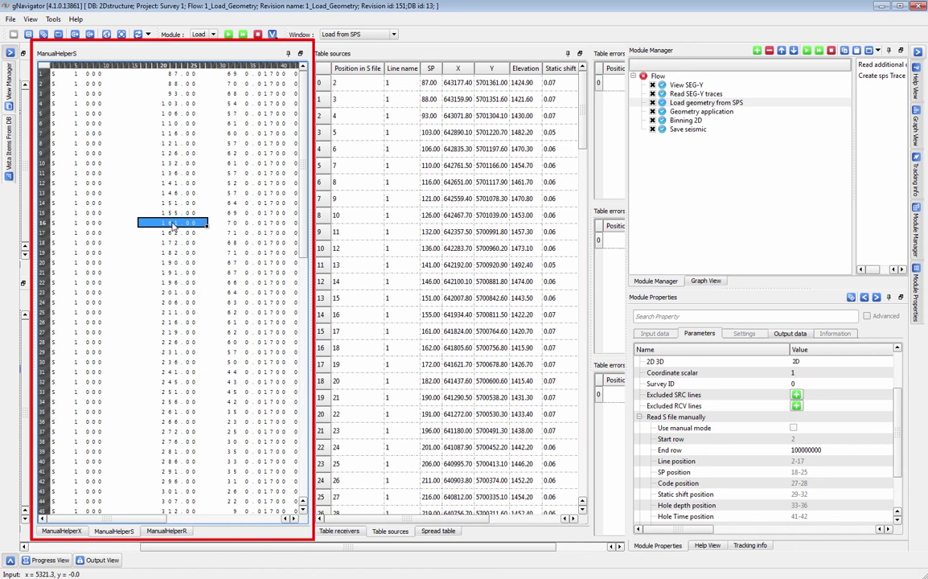
right_click(186, 225)
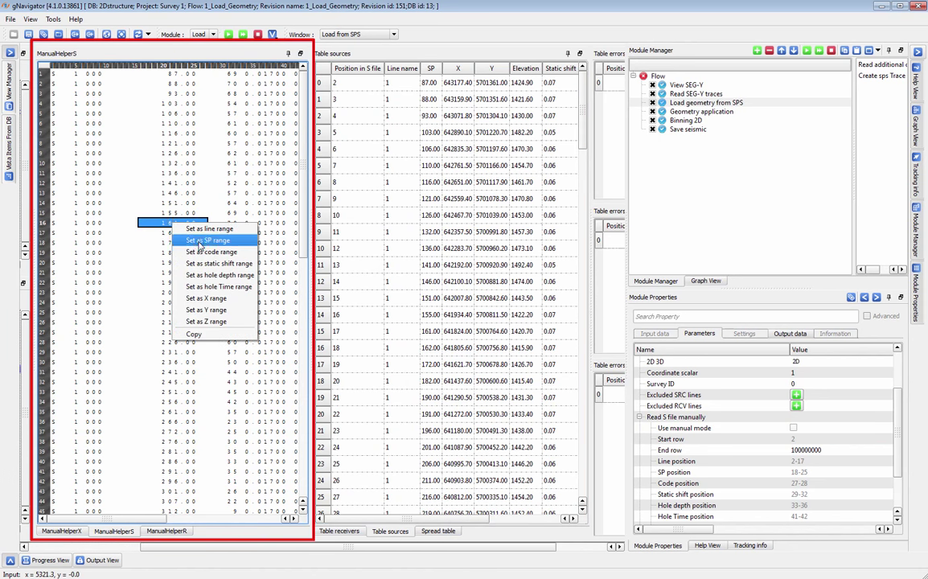
click(134, 341)
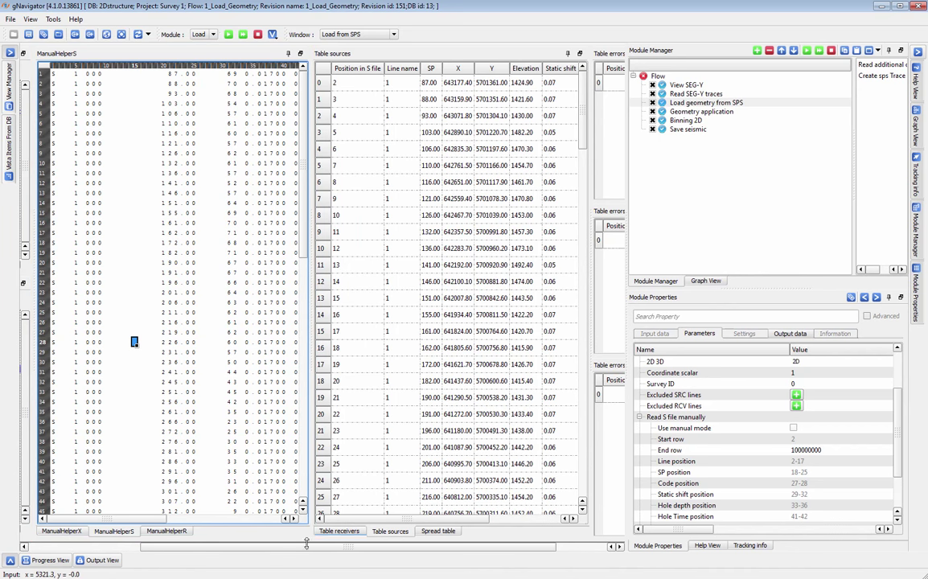
Check the error tables for the spread, R-file and S-file, and return to the elevation and location plots
drag(306, 546, 441, 551)
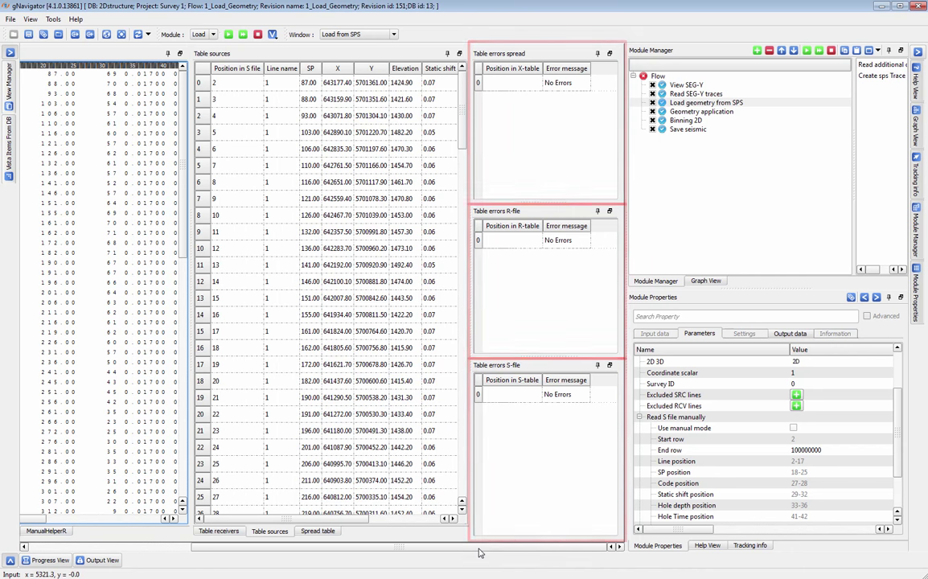
drag(478, 548, 288, 557)
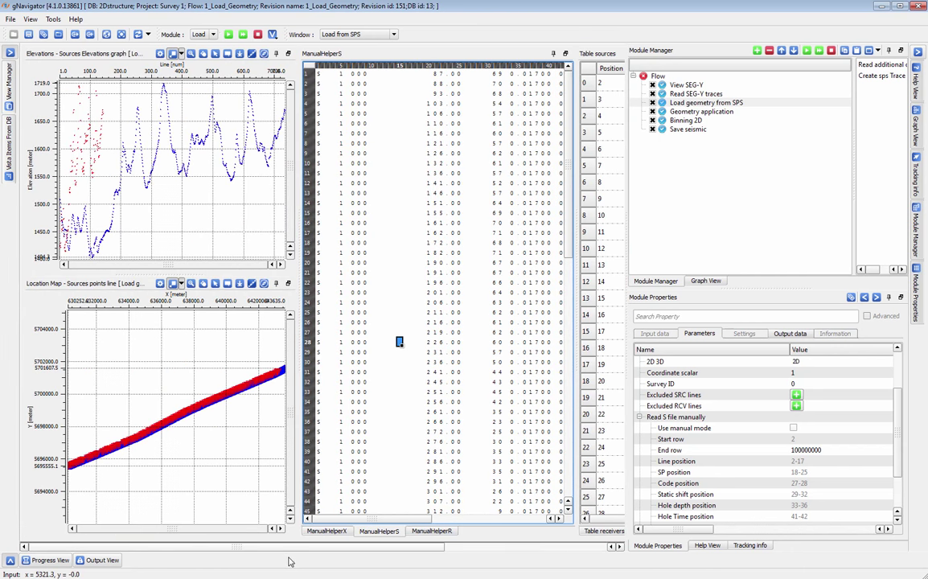
Display the Geometry application module's parameters and show the Geometry Application window
click(682, 113)
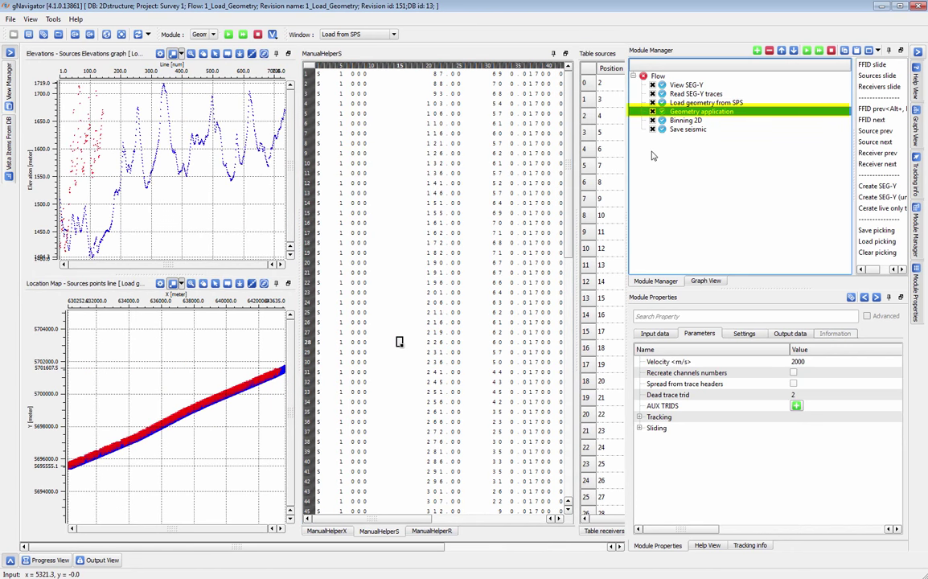
click(350, 35)
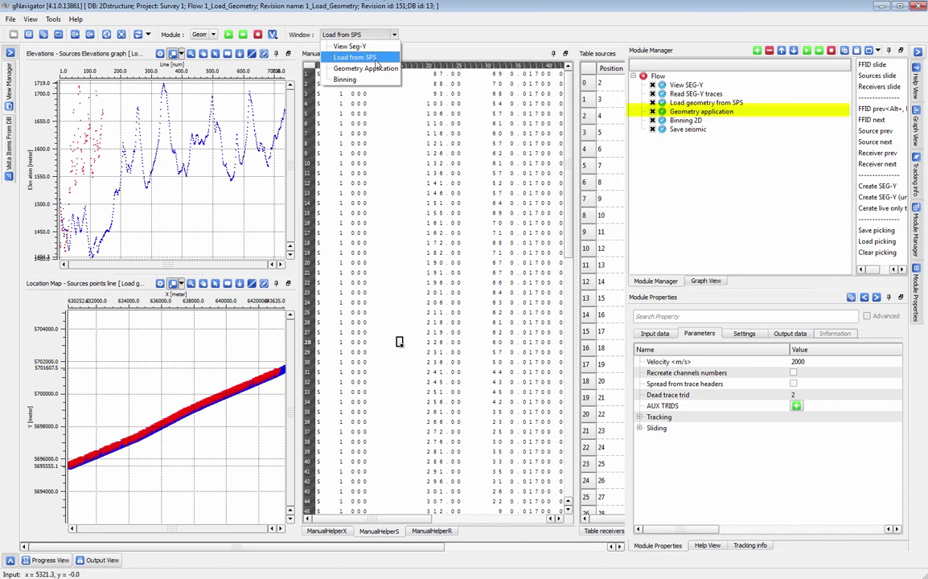
click(372, 70)
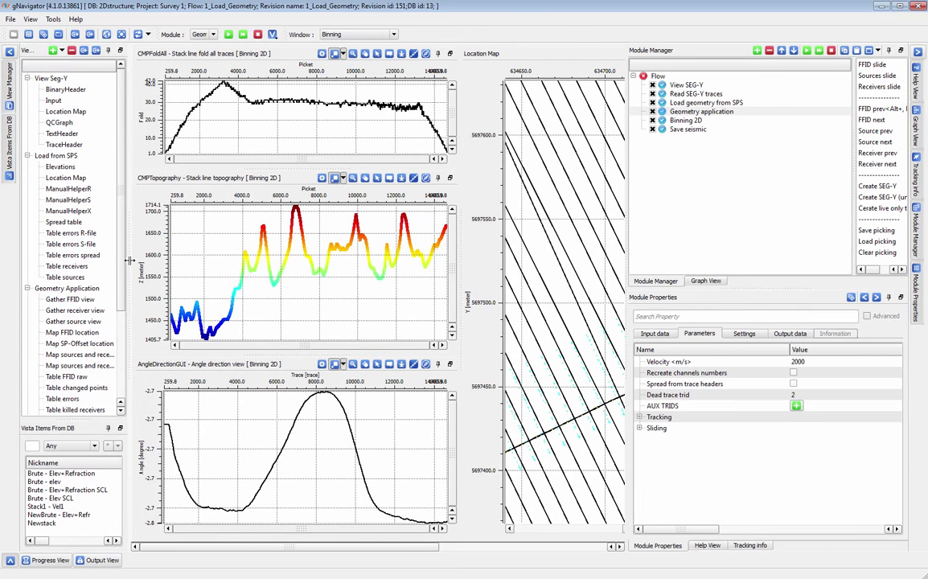
Look through the View Seg-Y, Load from SPS and Geometry Application views in the widened View Manager, and collapse it
drag(129, 259, 413, 239)
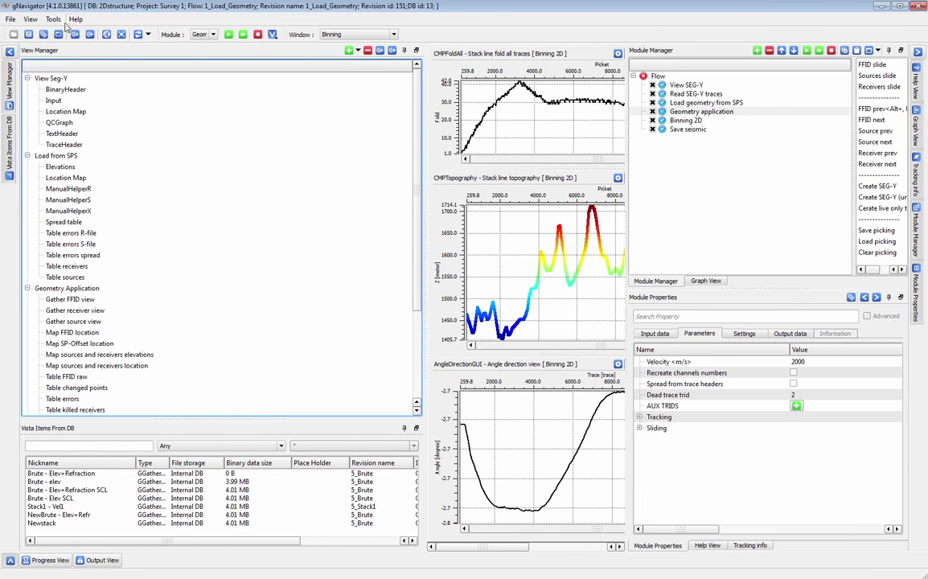
click(50, 78)
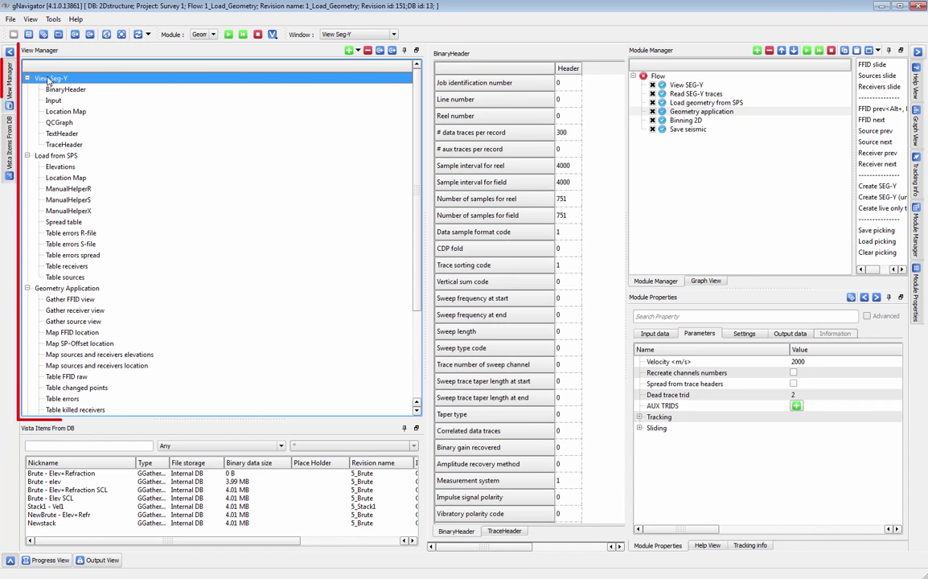
click(53, 156)
click(47, 289)
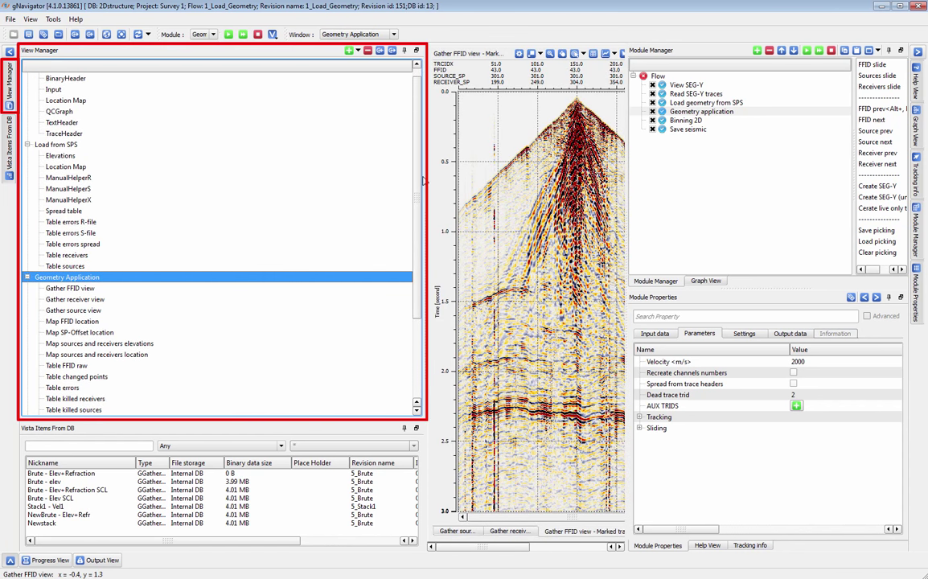
scroll(417, 184, down, 4)
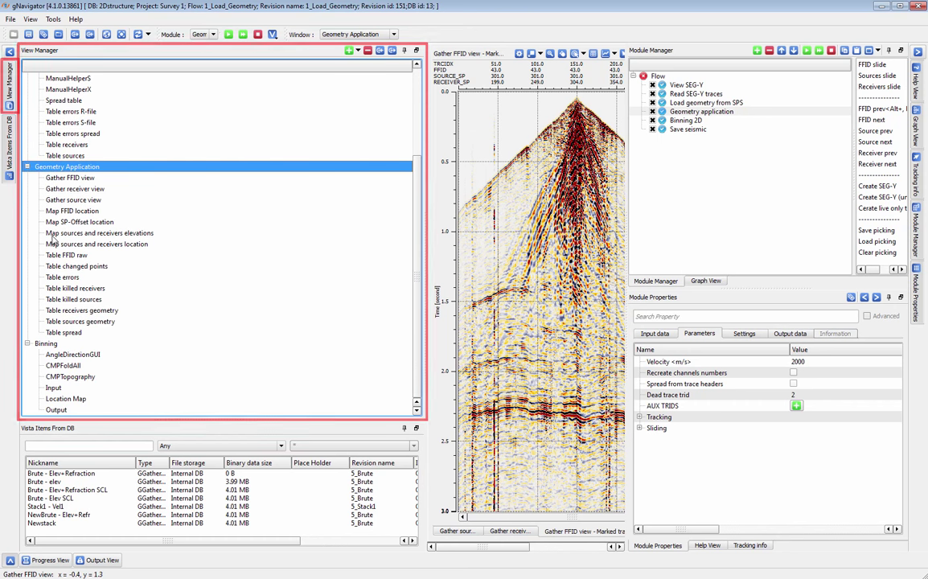
click(11, 52)
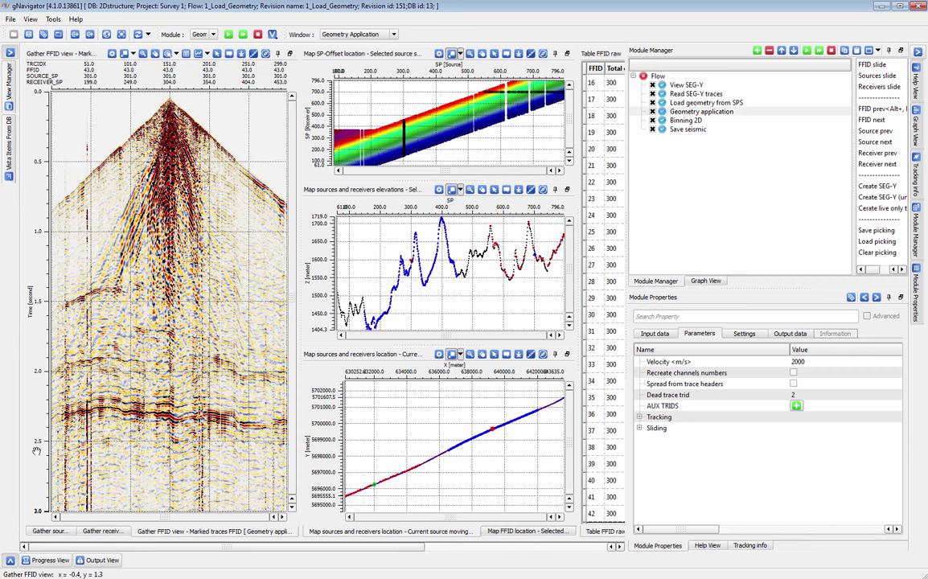
Compare the source, receiver and FFID gather views of the applied geometry
mouse_move(156, 547)
mouse_down()
mouse_move(183, 549)
mouse_move(143, 551)
mouse_up()
click(49, 531)
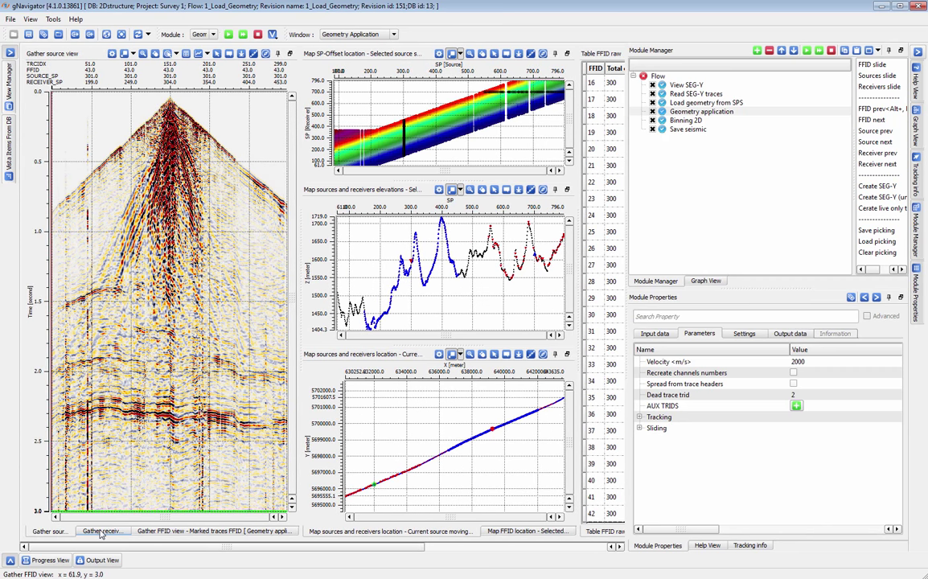
click(101, 531)
click(161, 531)
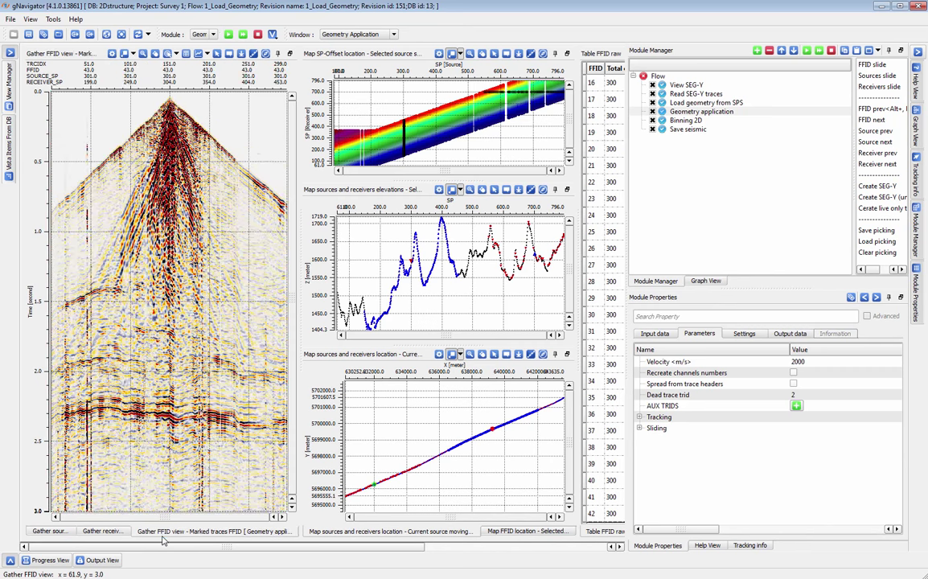
Inspect source gathers at several positions along the line by picking points on the sources and receivers elevation map
click(493, 242)
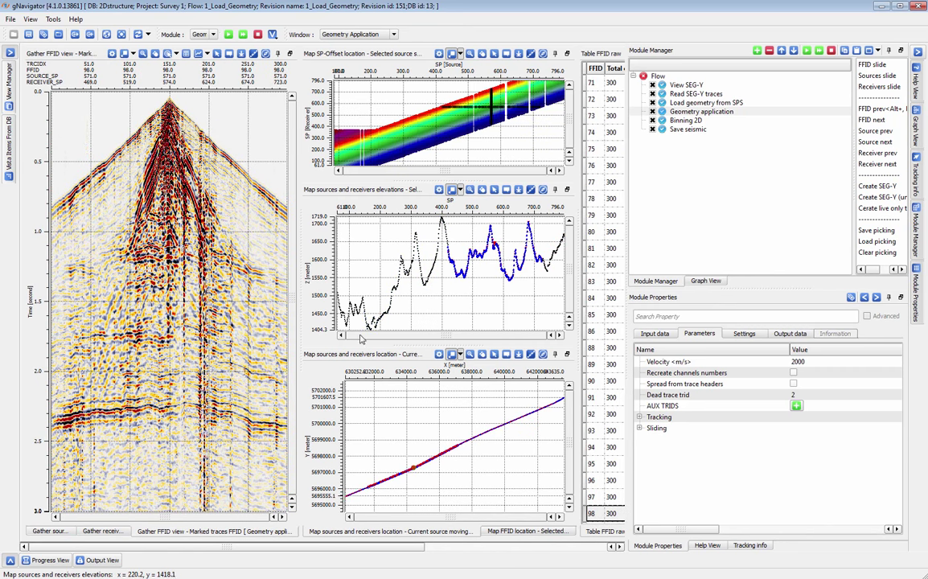
click(49, 531)
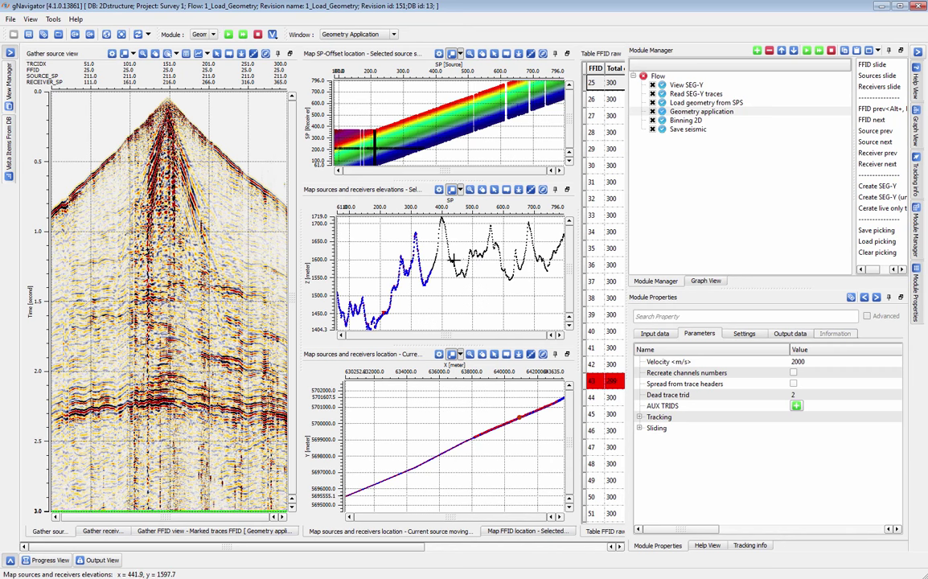
click(418, 241)
Hide the module manager and properties area to examine the raw FFID table and the geometry error tables
drag(341, 548, 360, 551)
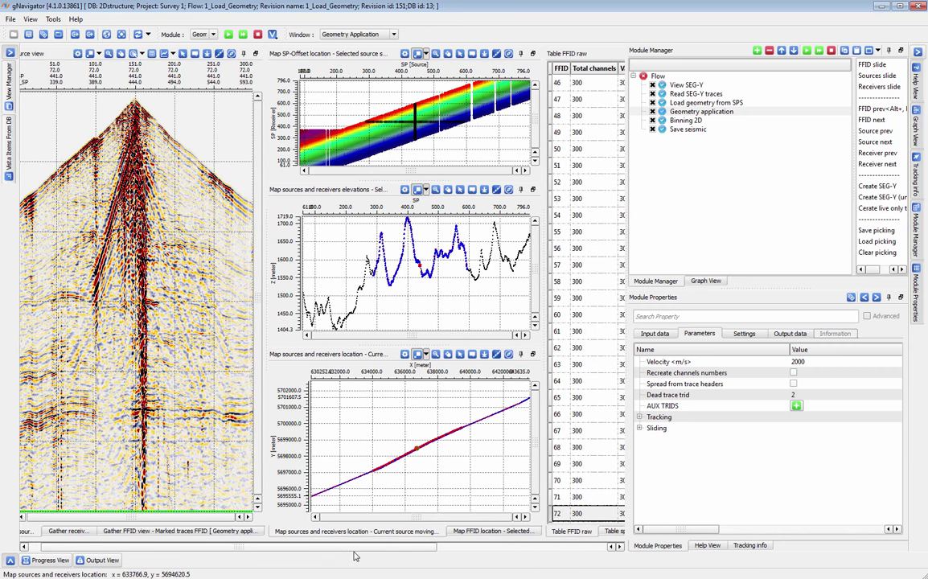
click(915, 52)
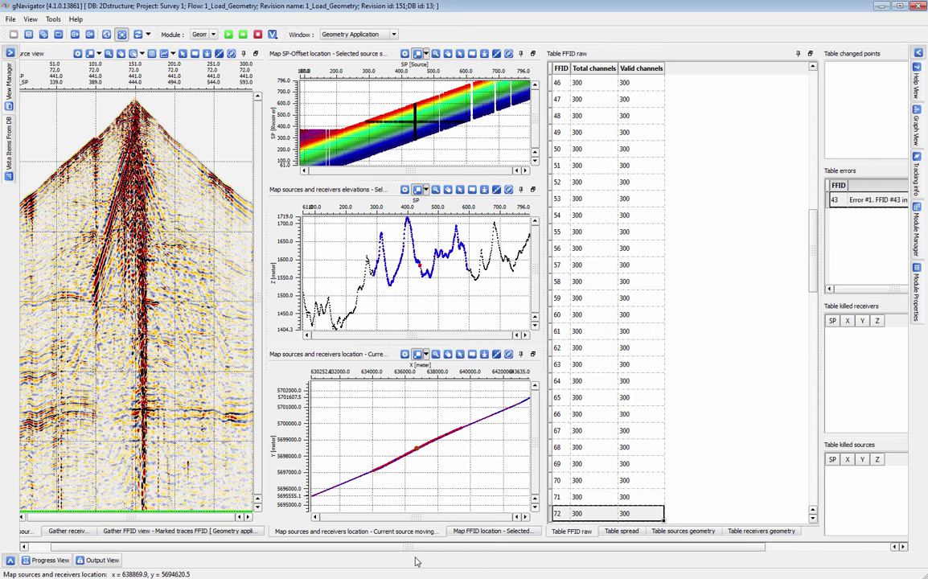
Step through consecutive shots in the sources geometry table, starting at SP 326, to examine each source gather
click(700, 532)
click(565, 116)
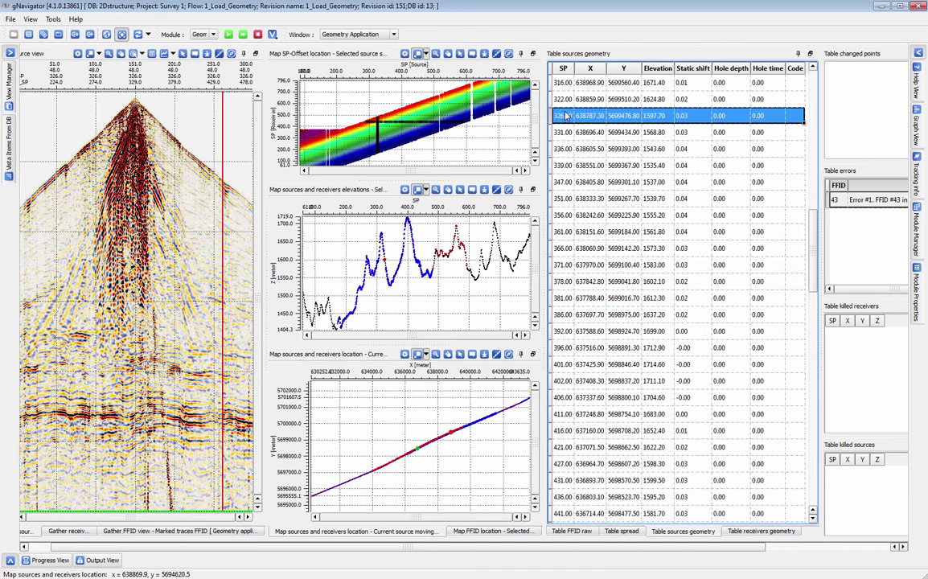
key(Down)
key(Down)
key(Down)
key(Down)
key(Down)
key(Down)
key(Down)
key(Down)
key(Down)
key(Down)
key(Down)
key(Down)
key(Down)
key(Down)
key(Down)
key(Down)
key(Down)
key(Down)
key(Down)
key(Down)
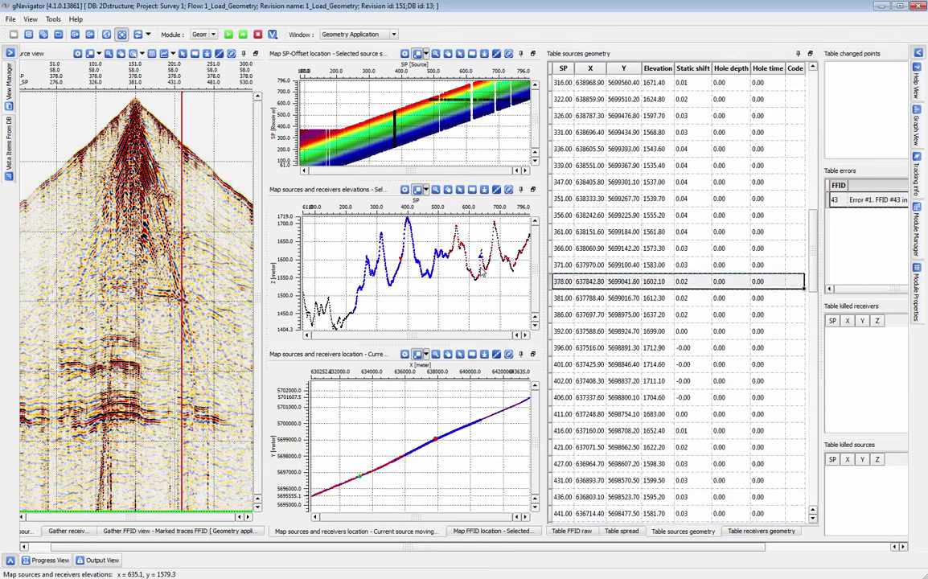
click(573, 116)
Run the Sources slide of the Geometry application module to scan successive source gathers, hide the module area and stop the slide at SP 576
click(917, 52)
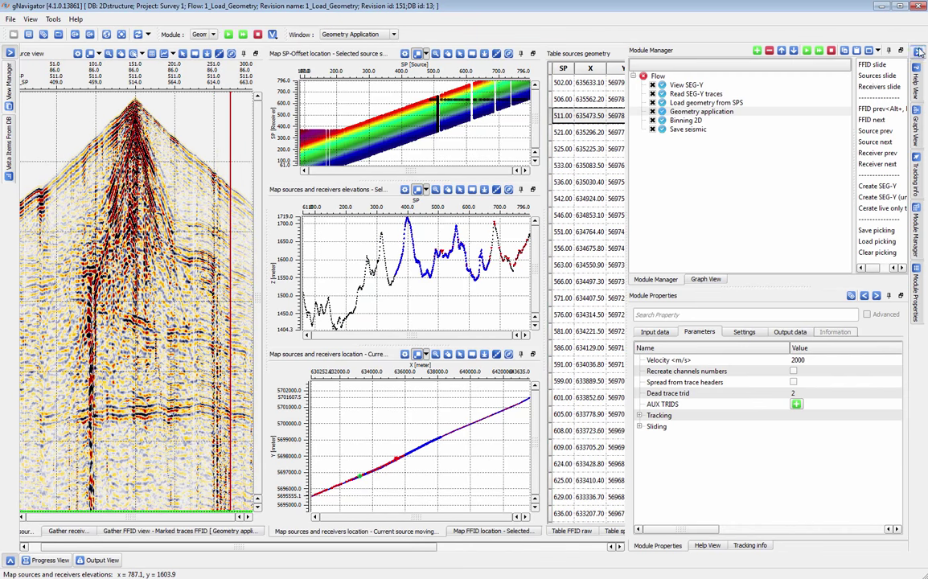
click(871, 77)
key(Down)
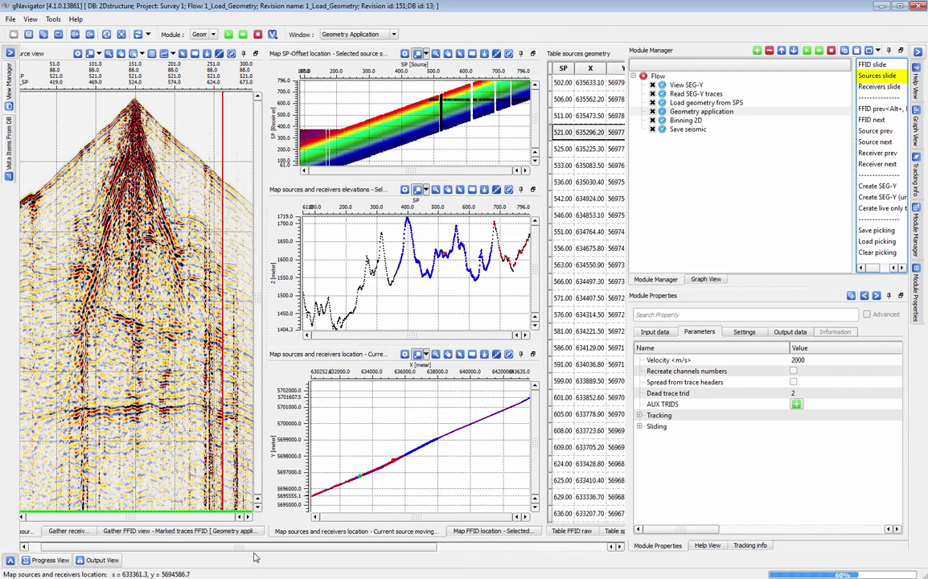
key(Down)
key(Down)
key(Down)
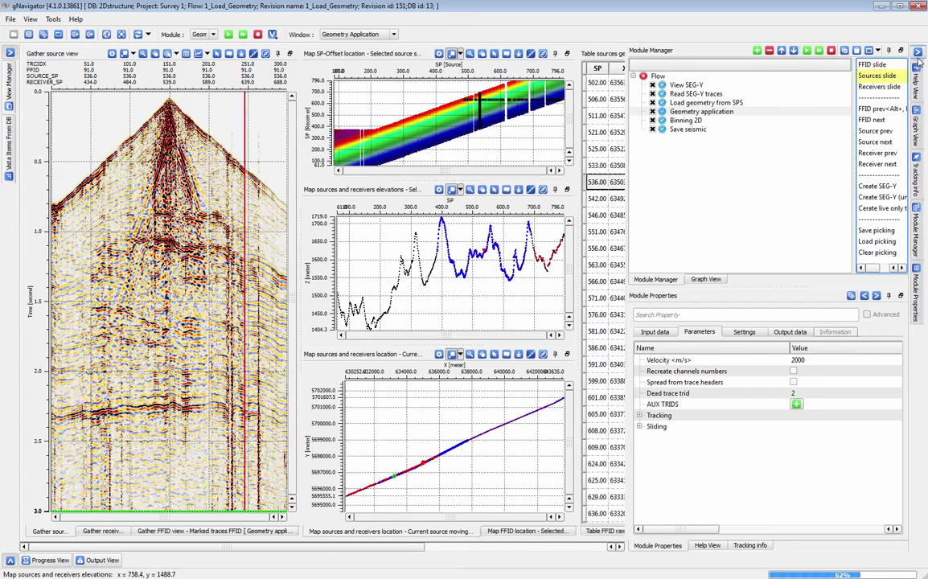
key(Down)
click(655, 214)
click(648, 231)
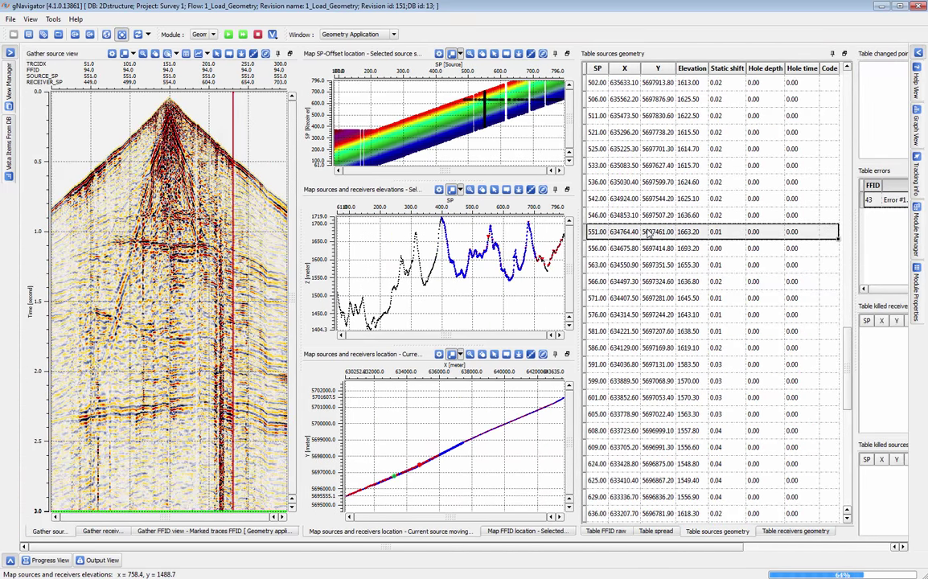
click(643, 246)
click(639, 267)
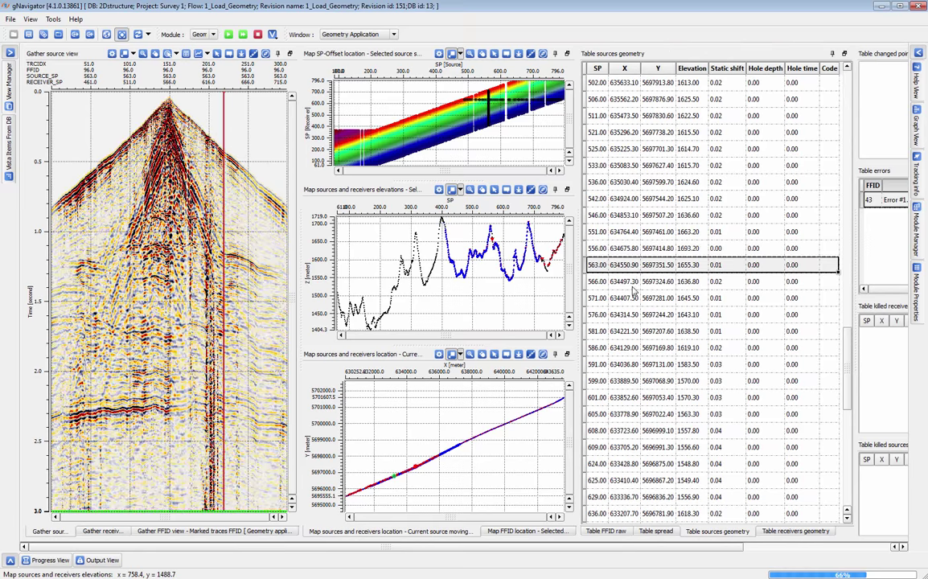
key(Down)
key(Down)
key(Down)
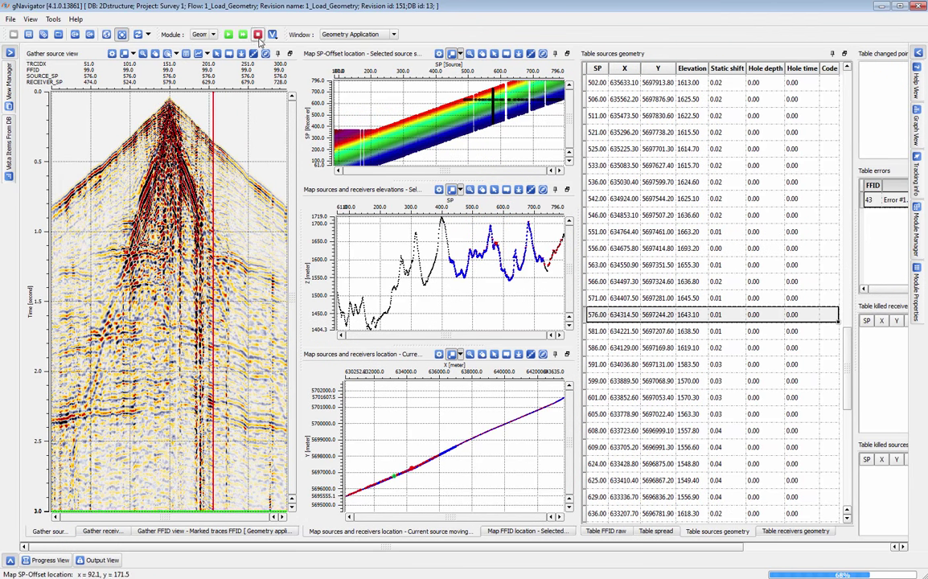
Kill the shot at SP 576 in the sources geometry table, and revive it from the killed sources table
right_click(616, 315)
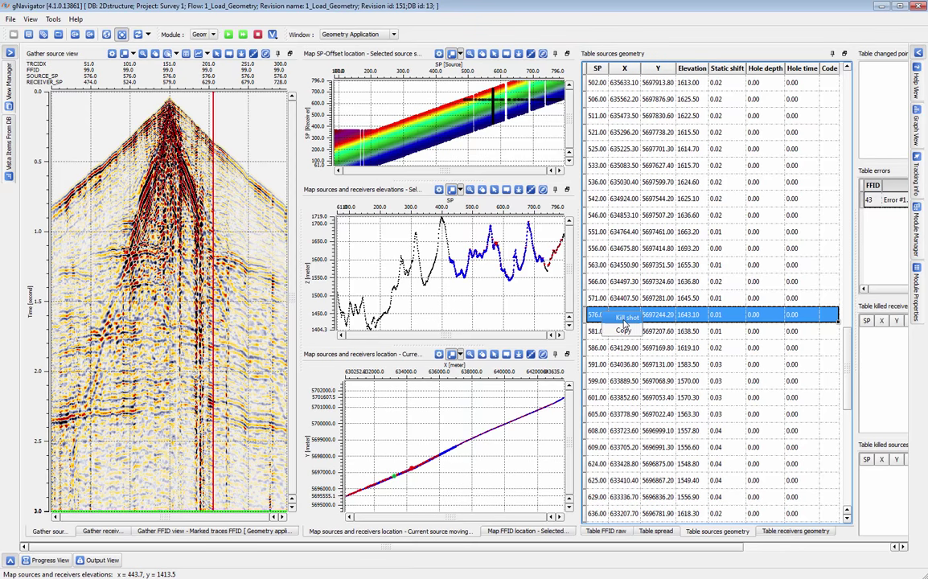
click(625, 318)
drag(300, 544, 462, 545)
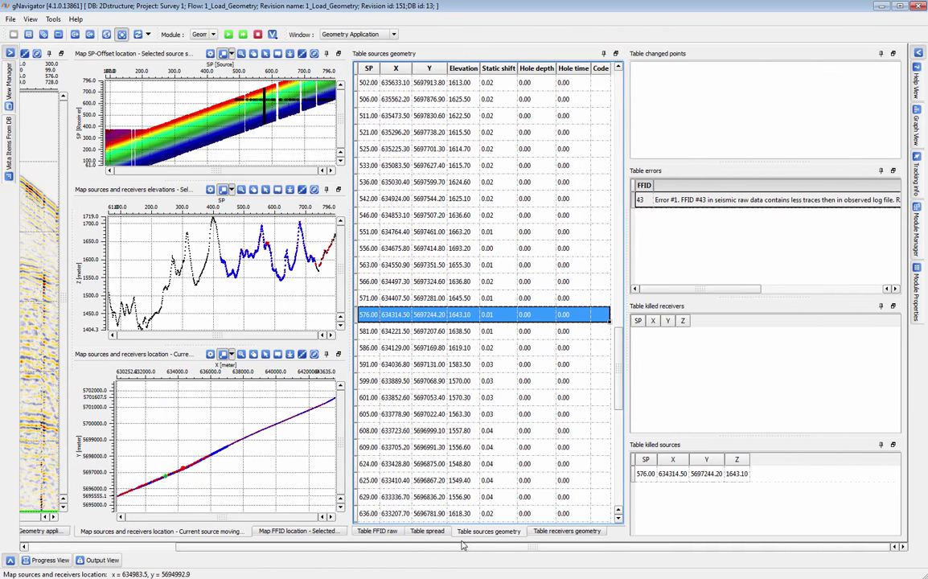
right_click(657, 474)
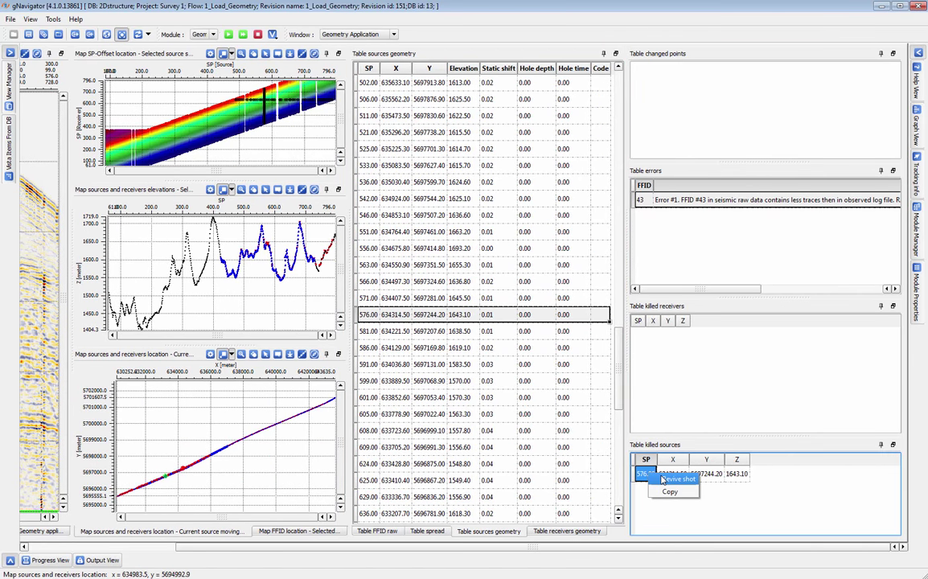
click(664, 479)
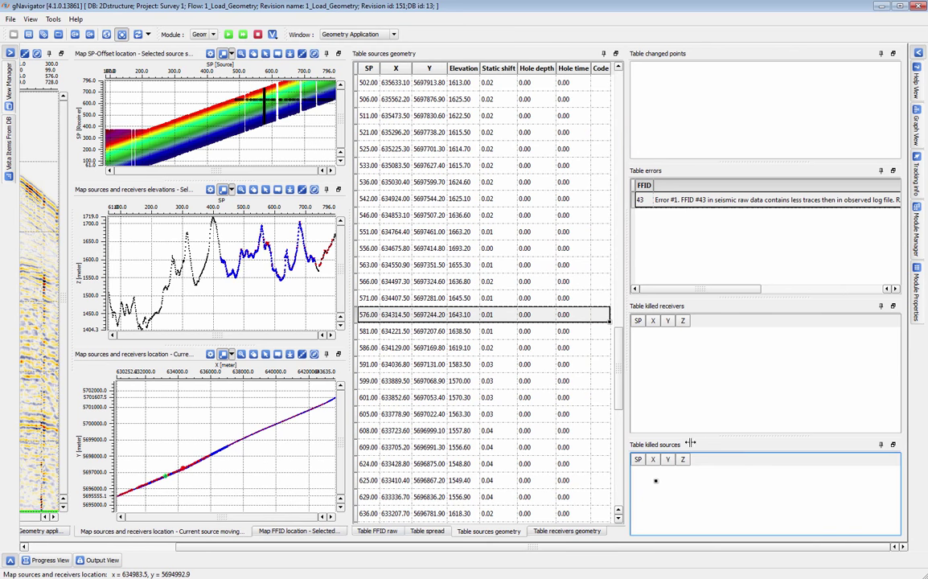
Locate the FFID 43 error in the raw FFID table and examine its gather in the FFID view
click(377, 530)
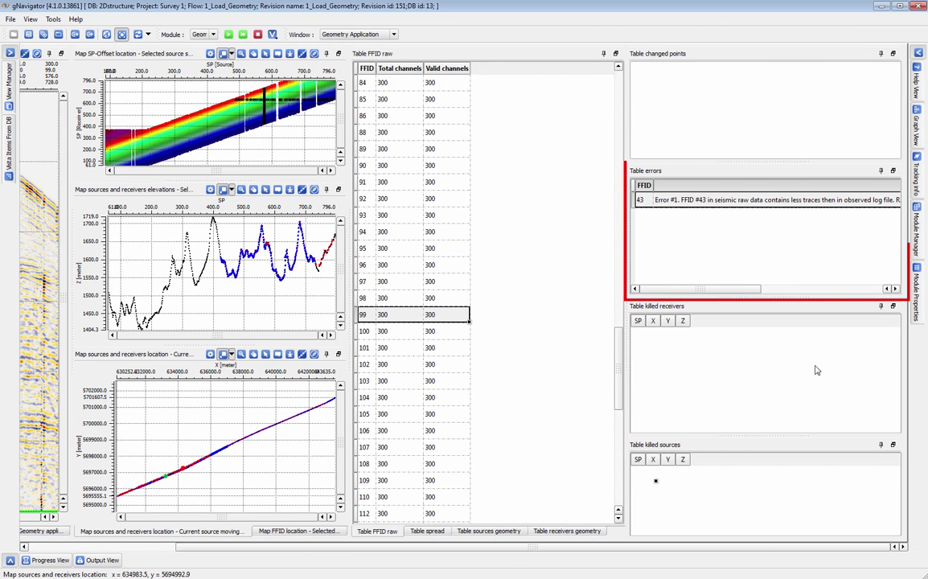
double_click(643, 201)
click(678, 204)
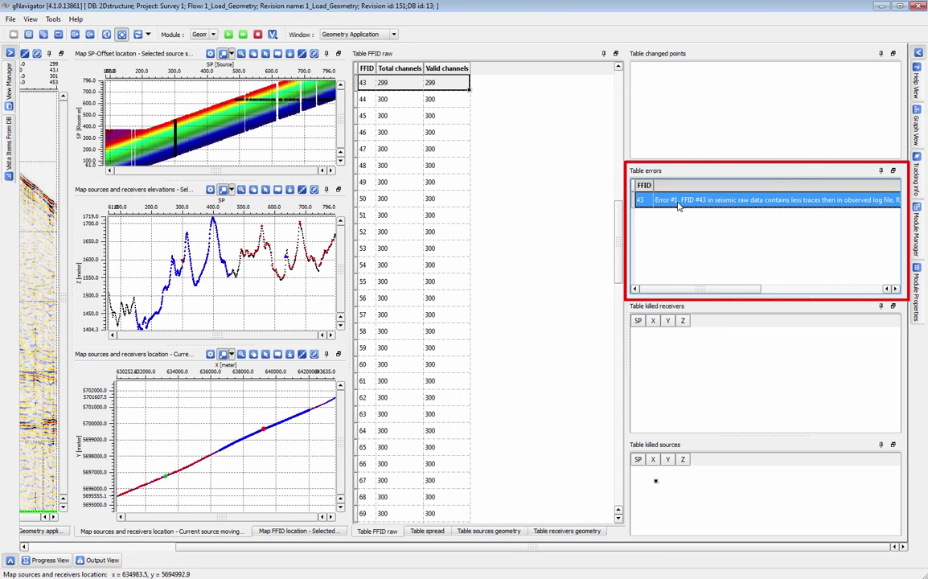
drag(295, 549, 142, 549)
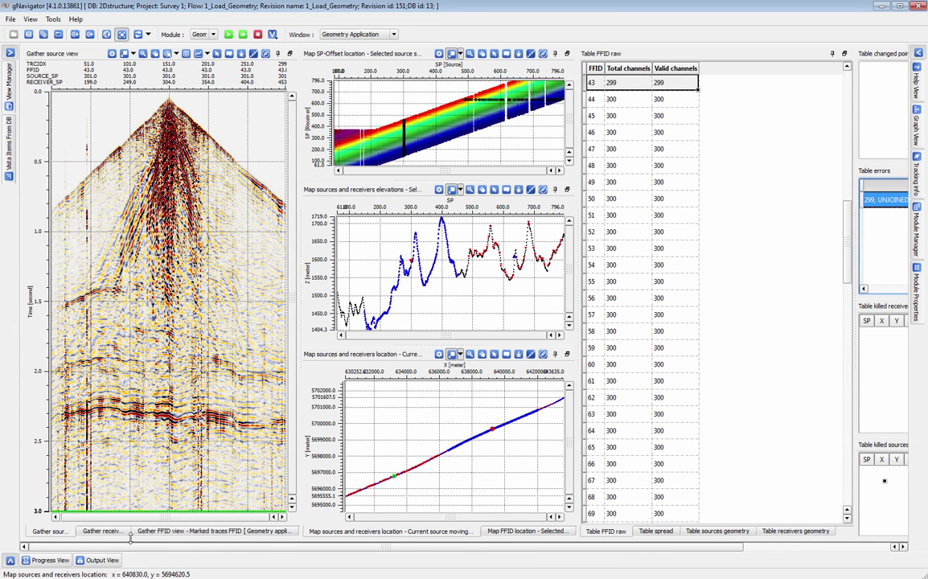
click(141, 53)
click(160, 89)
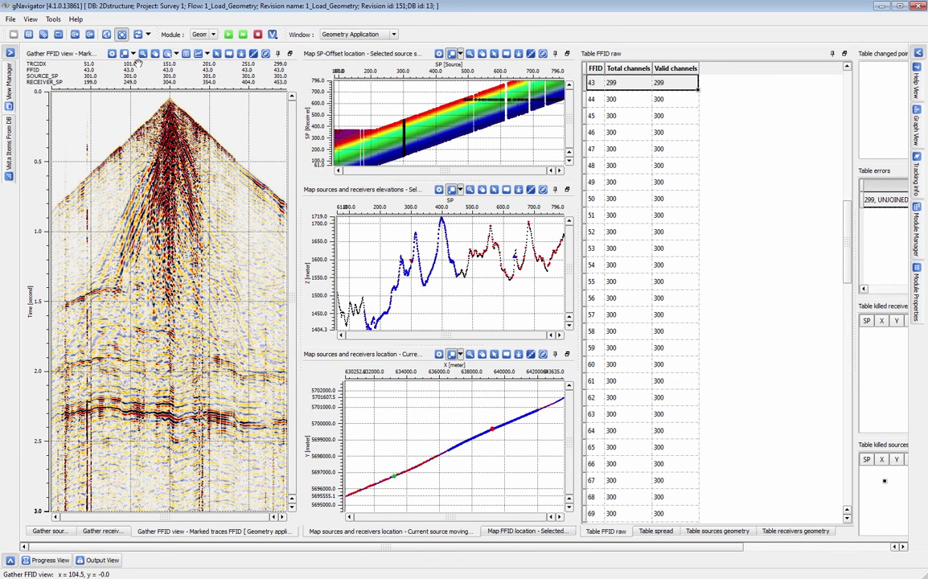
Turn on the wiggle display for the FFID gather and inspect its individual traces up close
click(111, 53)
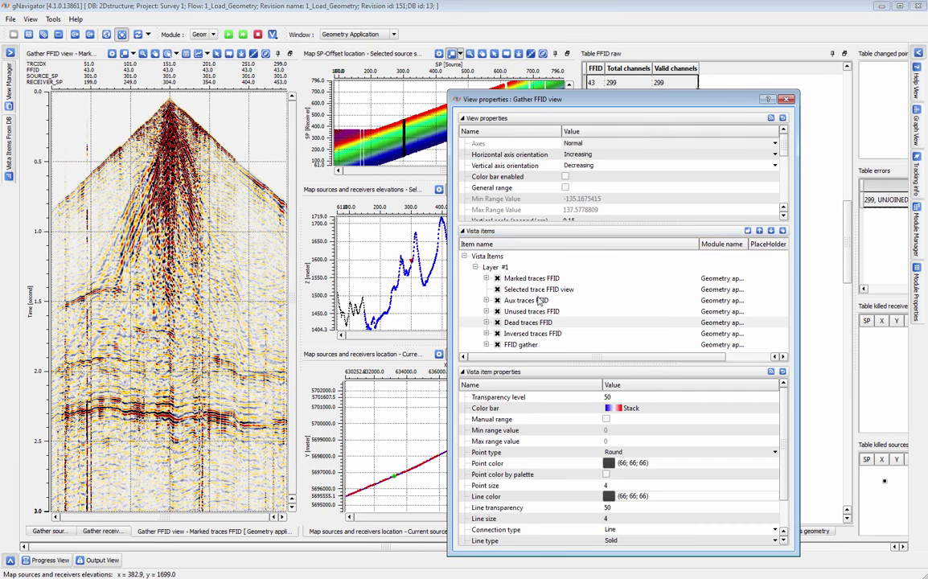
click(524, 344)
click(606, 496)
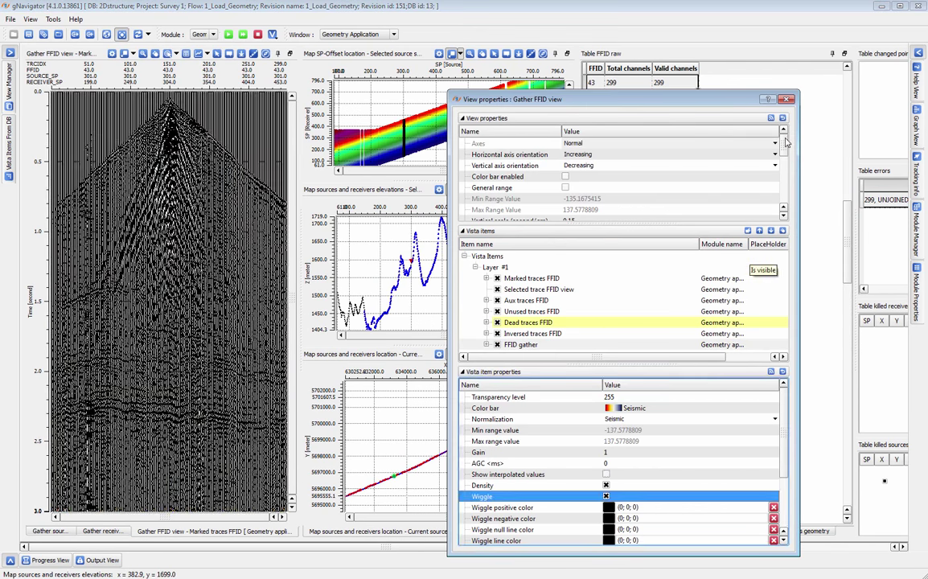
click(786, 99)
scroll(202, 64, up, 4)
scroll(202, 64, up, 4)
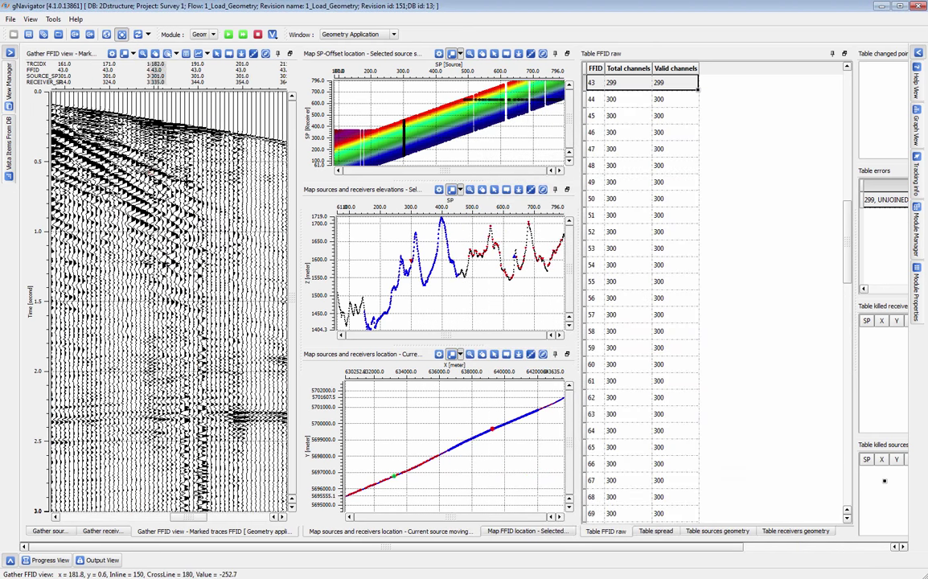
drag(148, 173, 256, 172)
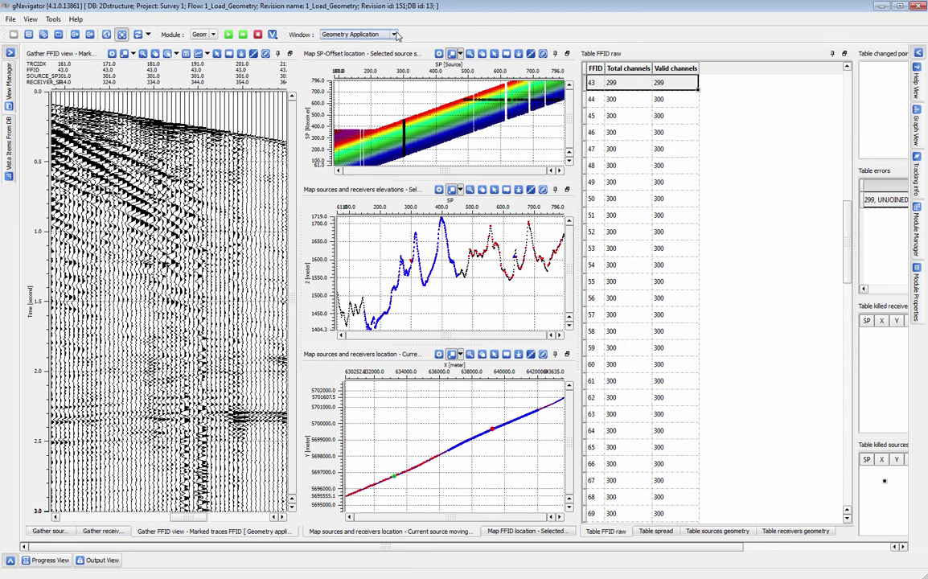
Switch to the Binning window, review the Binning 2D parameters, and examine the bins and midpoints on the location map
click(362, 34)
click(367, 80)
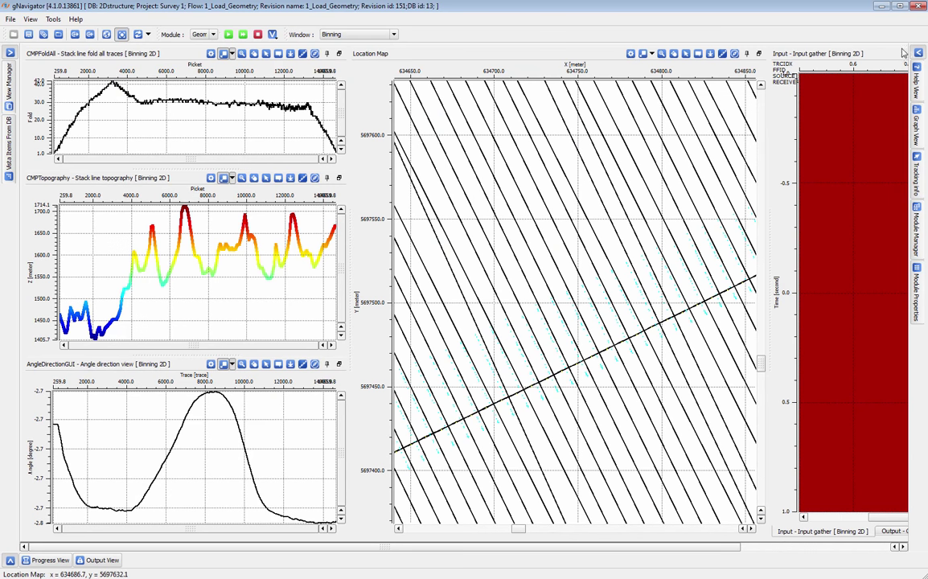
click(919, 53)
click(697, 120)
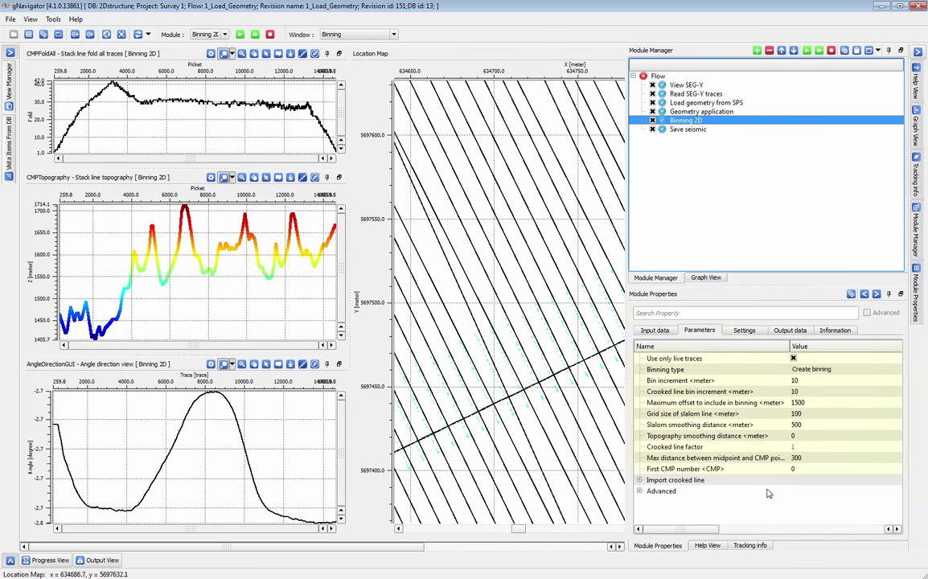
right_click(485, 115)
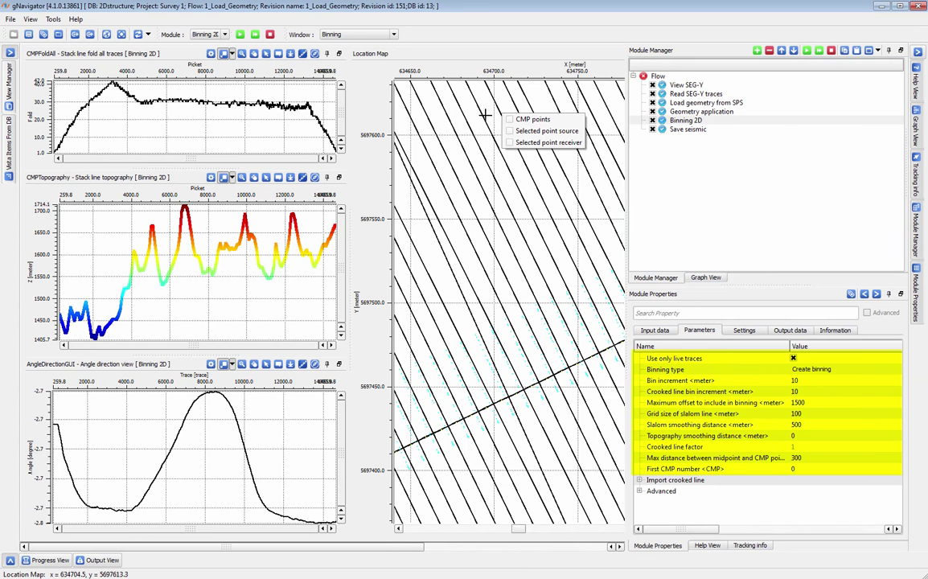
click(917, 52)
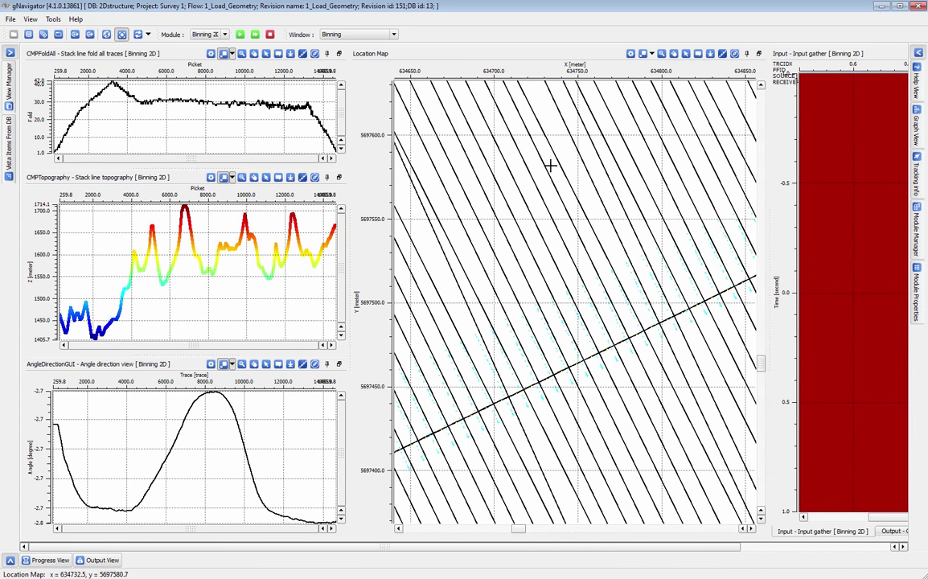
scroll(549, 166, down, 1)
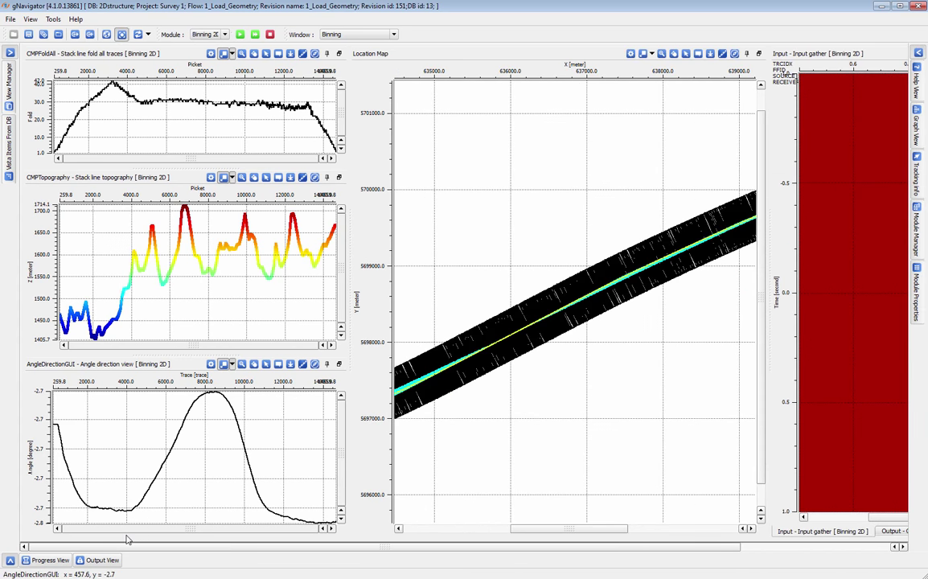
drag(606, 261, 636, 298)
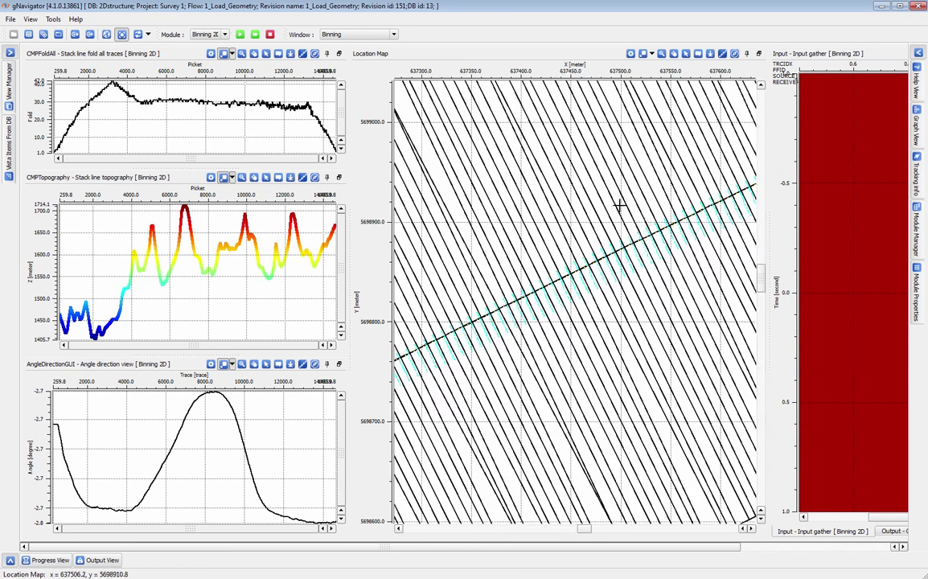
drag(619, 205, 681, 272)
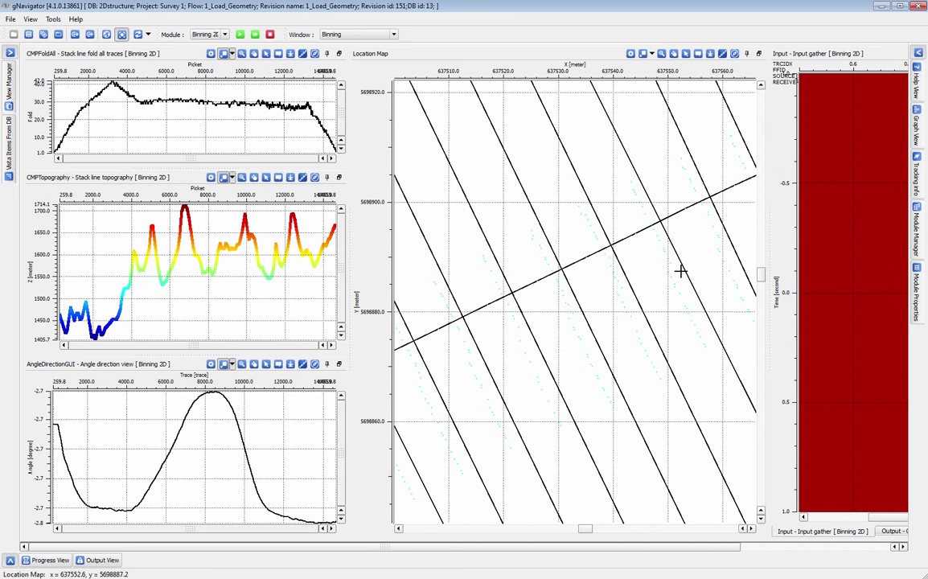
Run the Save seismic module, overwriting the existing binned file, and quit the 1_Load_Geometry session
click(917, 52)
click(688, 131)
double_click(688, 131)
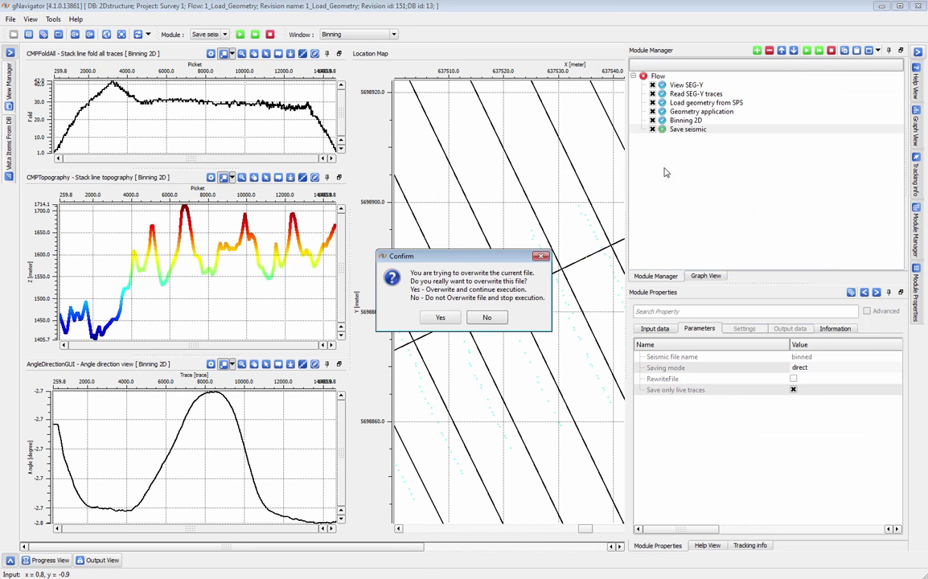
click(439, 320)
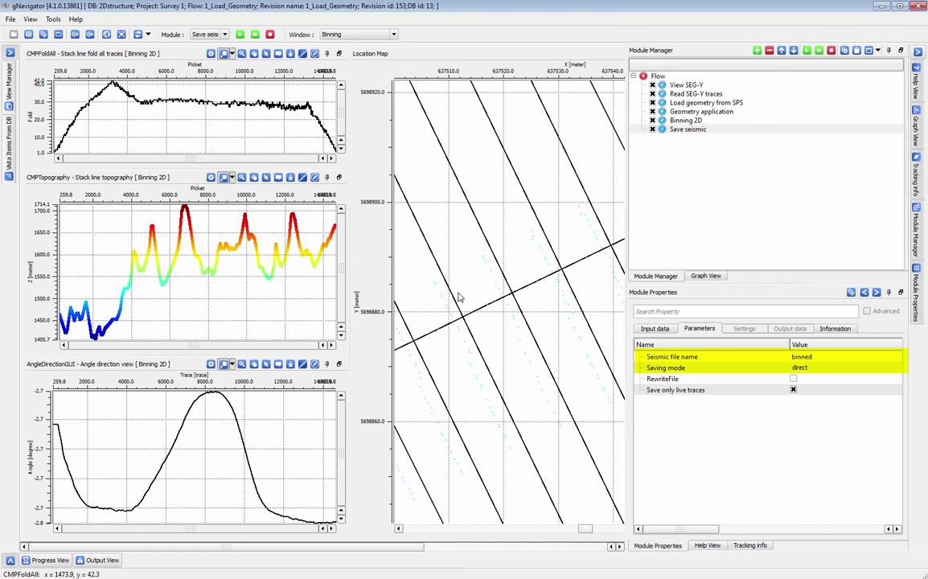
click(917, 6)
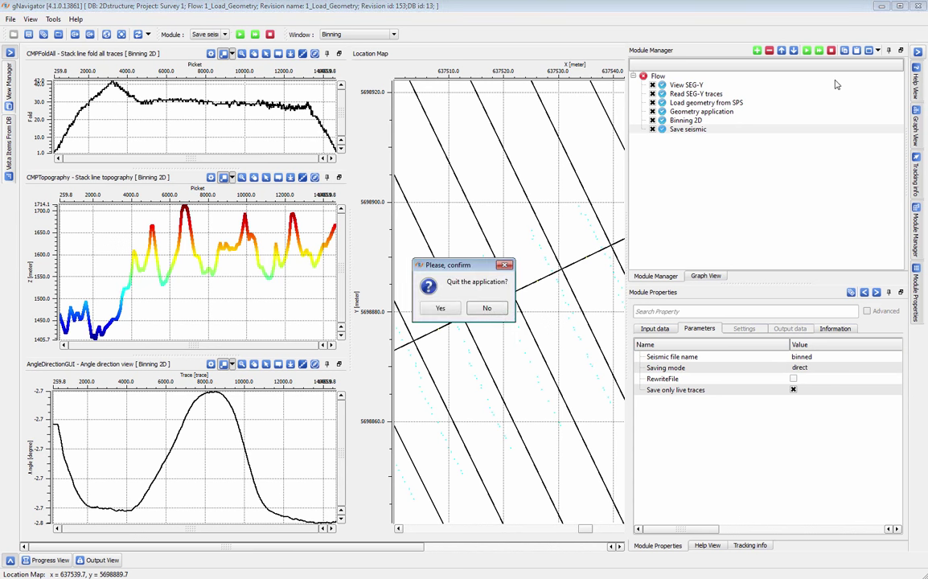
click(438, 308)
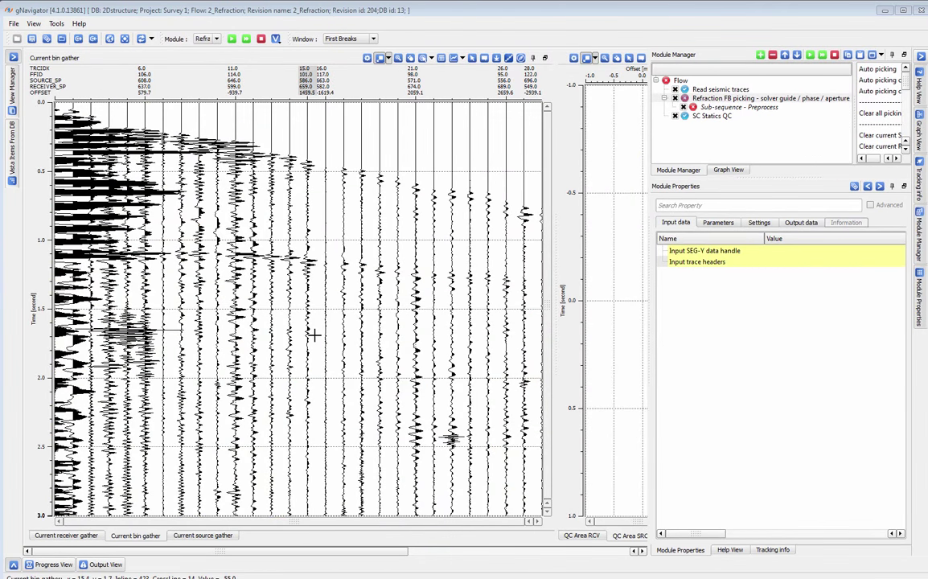
In the 2_Refraction flow, review the Read seismic traces parameters and the Refraction FB picking module's parameters and input data
click(732, 89)
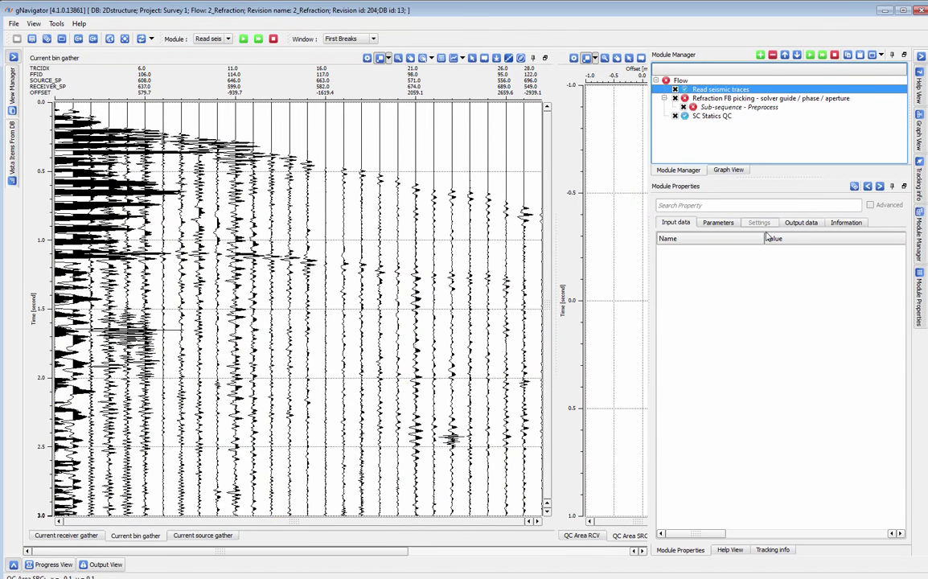
click(733, 223)
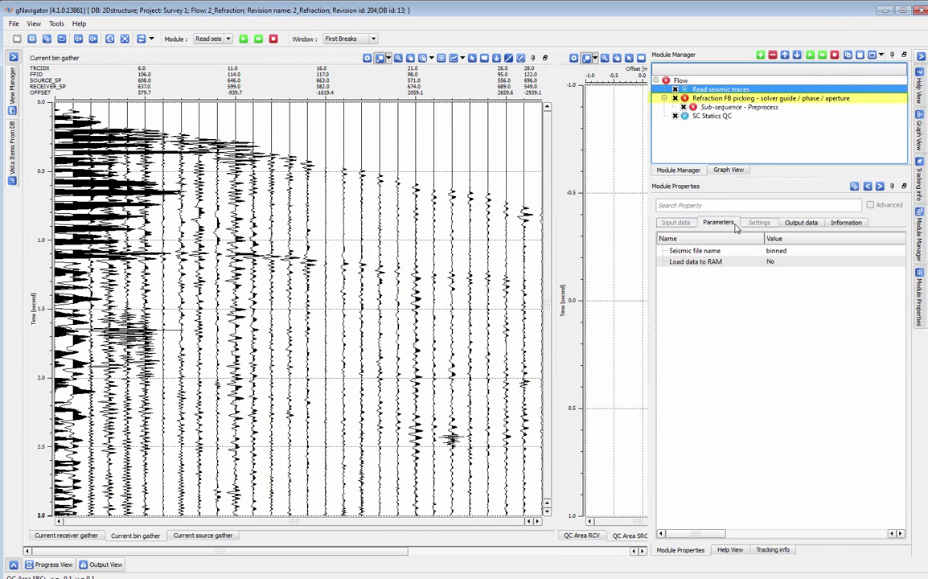
click(773, 104)
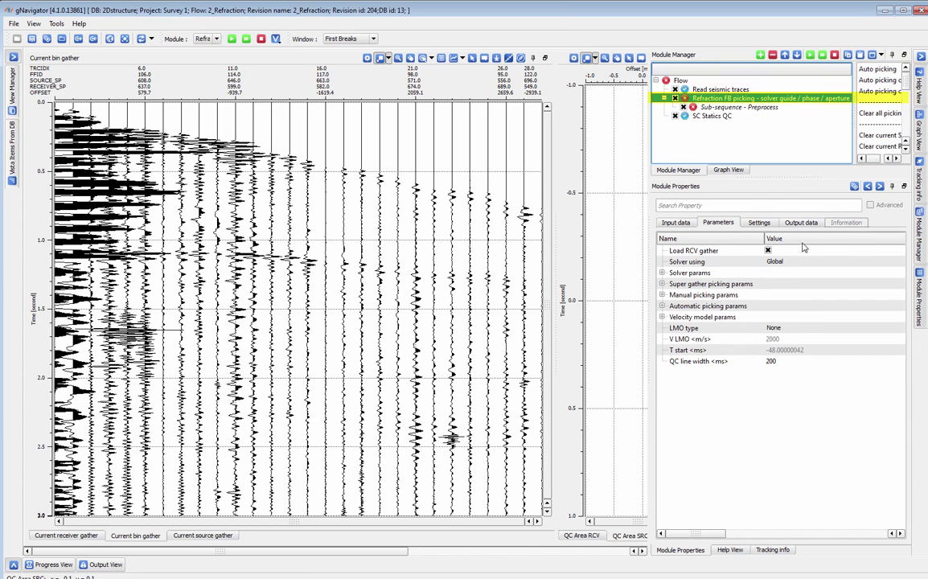
click(675, 228)
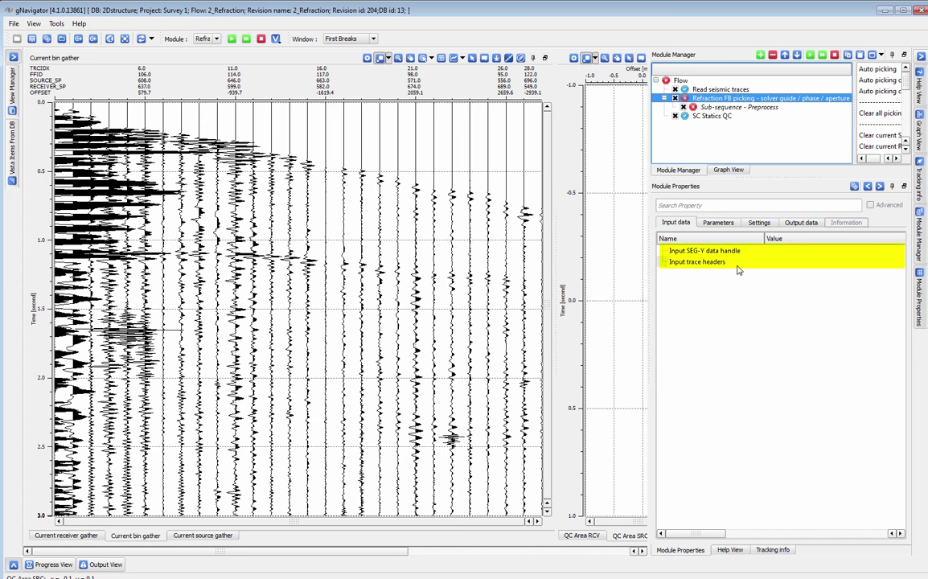
Link the Refraction FB picking inputs to the Output SEG-Y data handle and Output trace headers of Read seismic traces
mouse_move(737, 271)
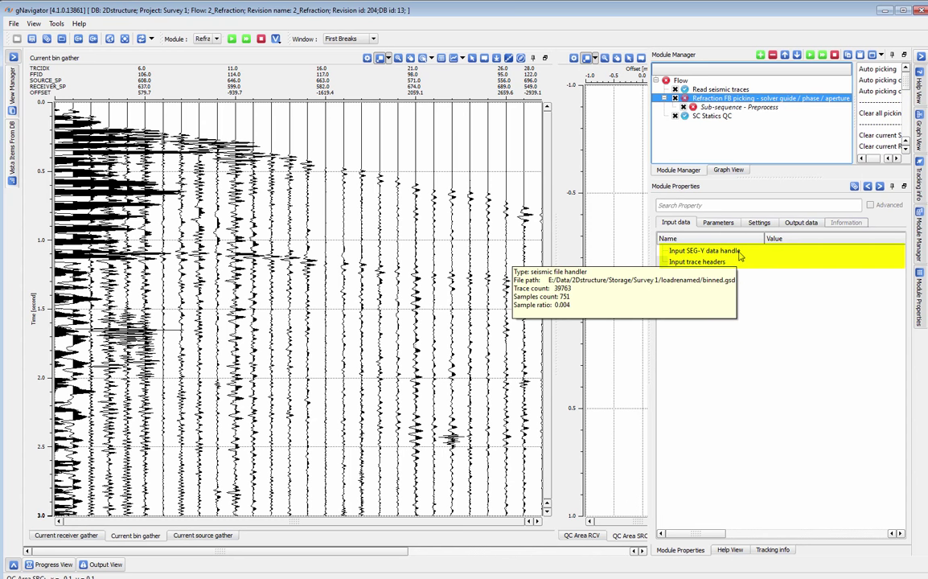
double_click(686, 252)
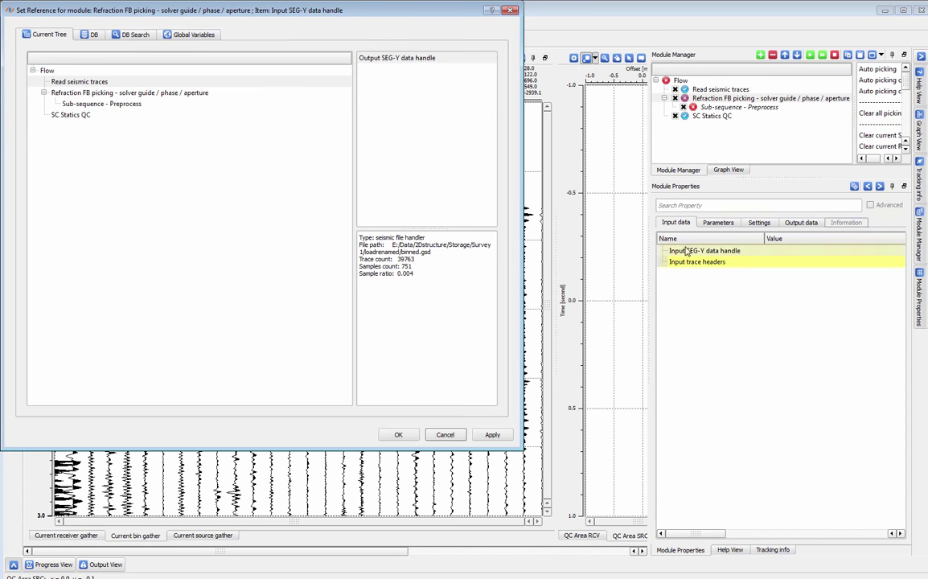
click(391, 59)
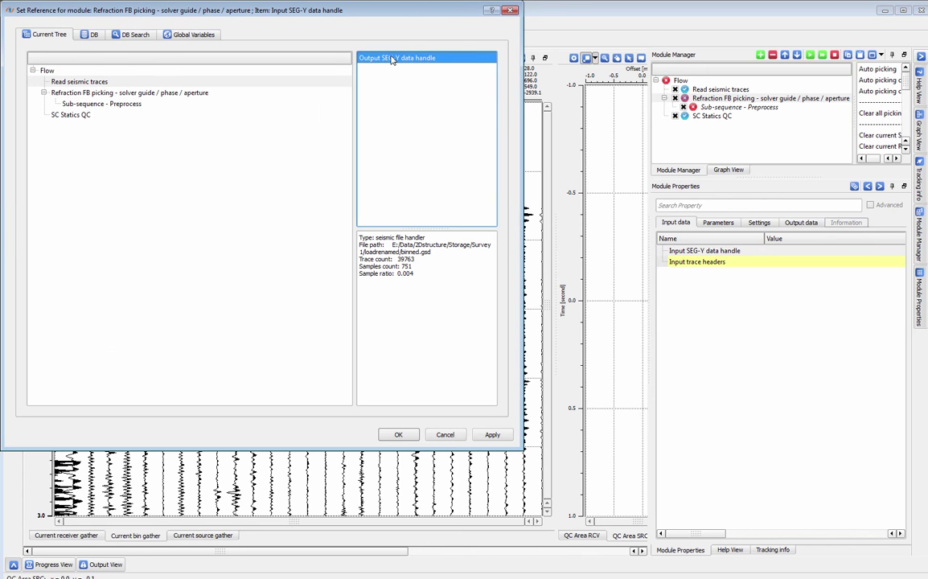
double_click(391, 59)
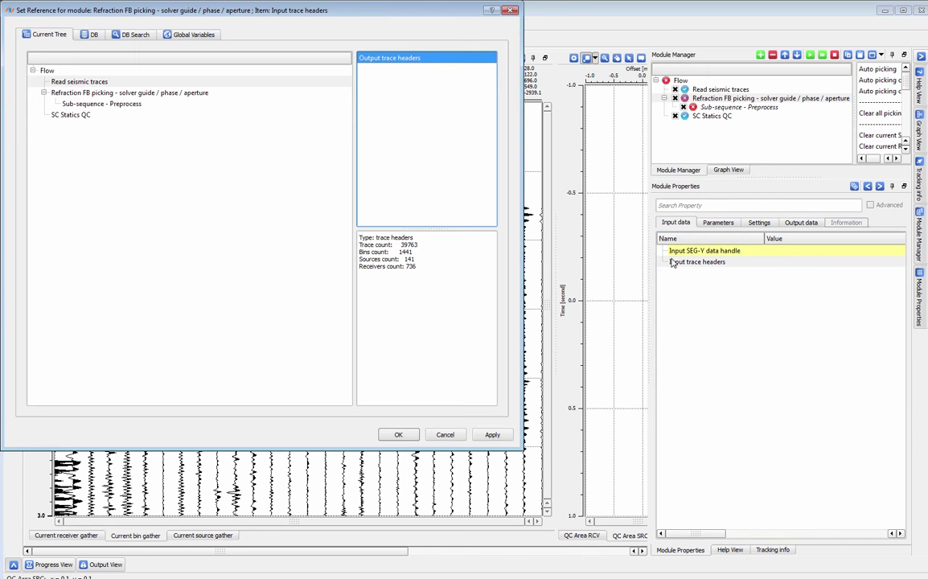
double_click(679, 261)
click(398, 434)
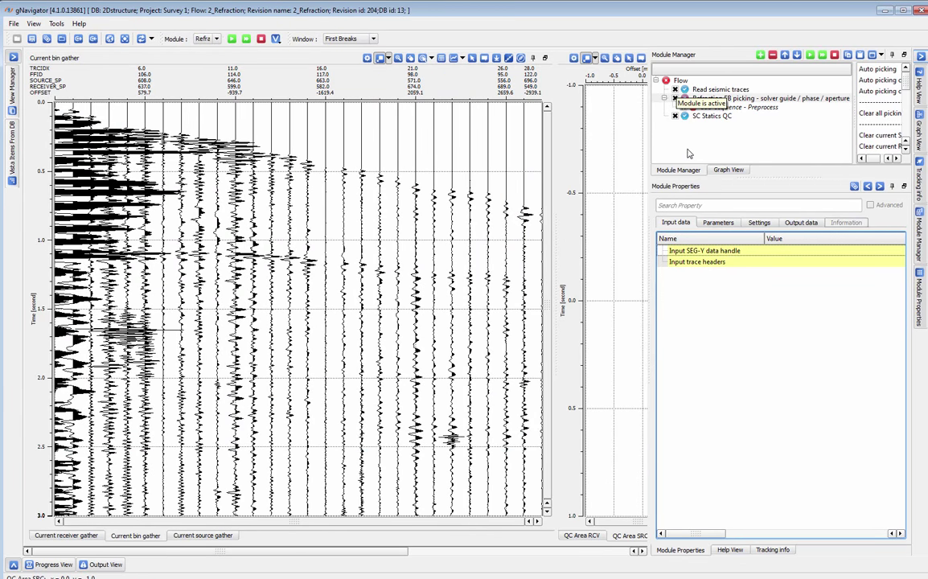
Select two locations on the sources and receivers map and check the manual LMO trend on each bin gather
click(922, 57)
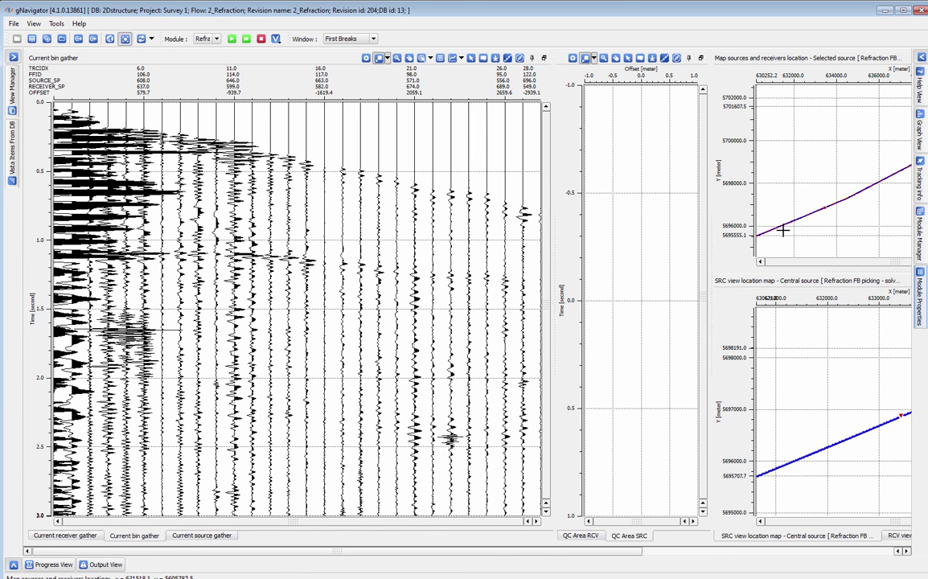
click(874, 185)
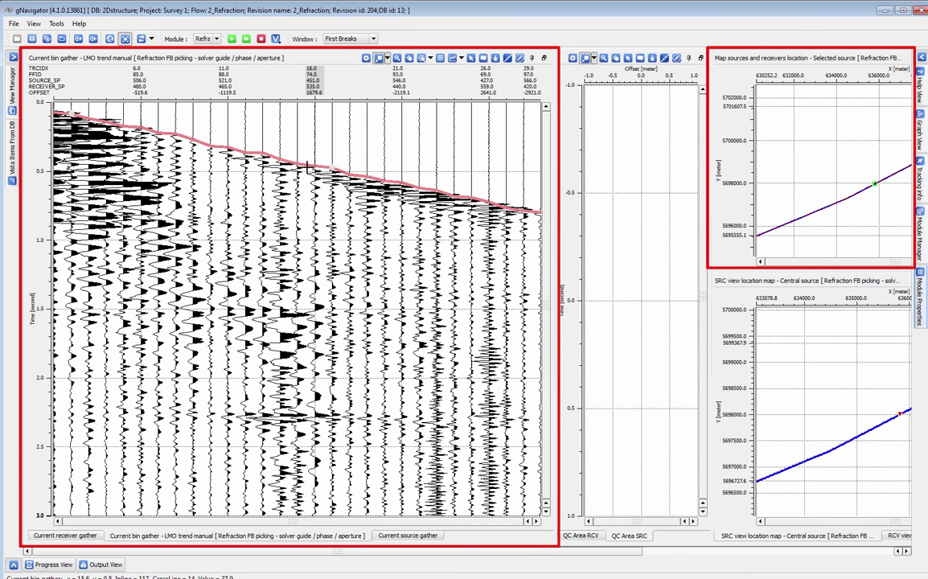
click(773, 232)
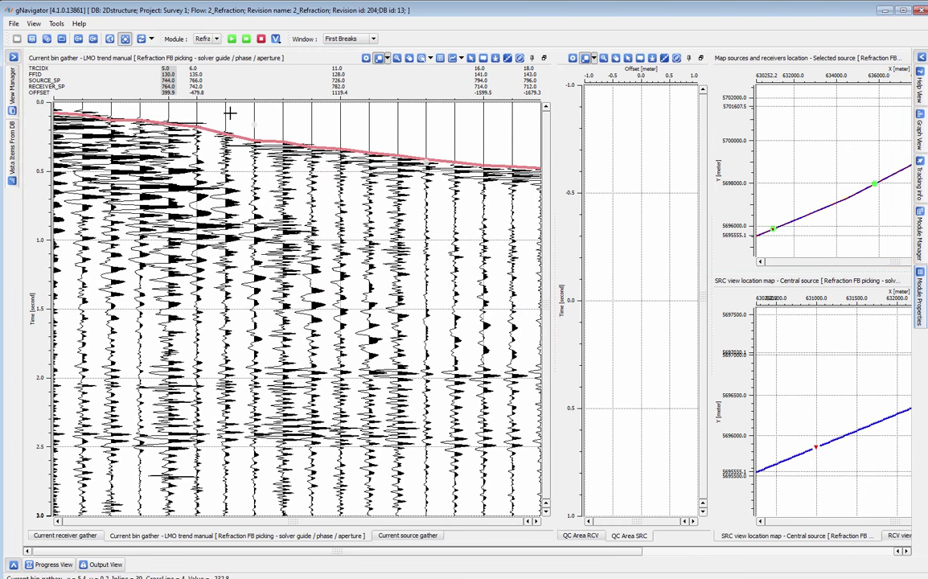
Run Auto picking of the first breaks with the Refraction FB picking module
click(920, 59)
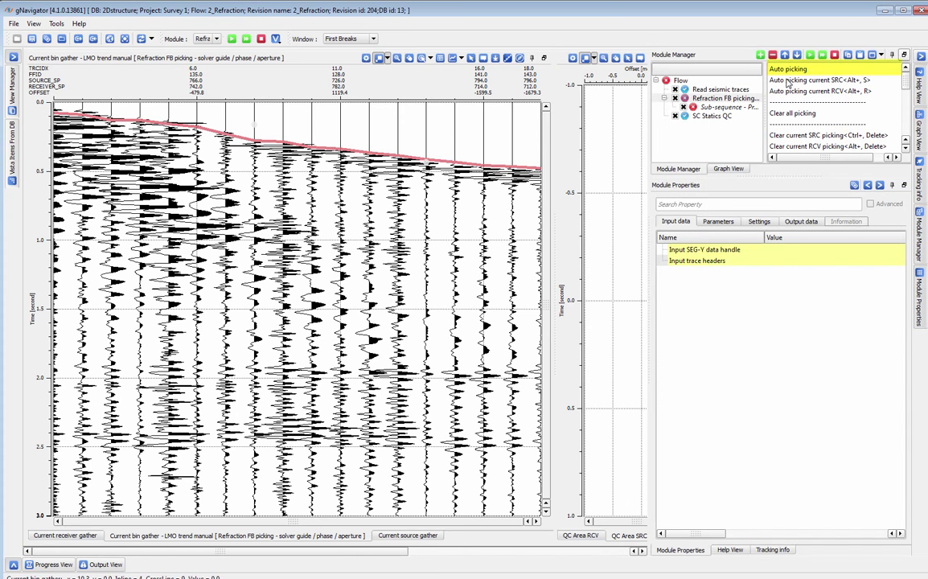
click(797, 80)
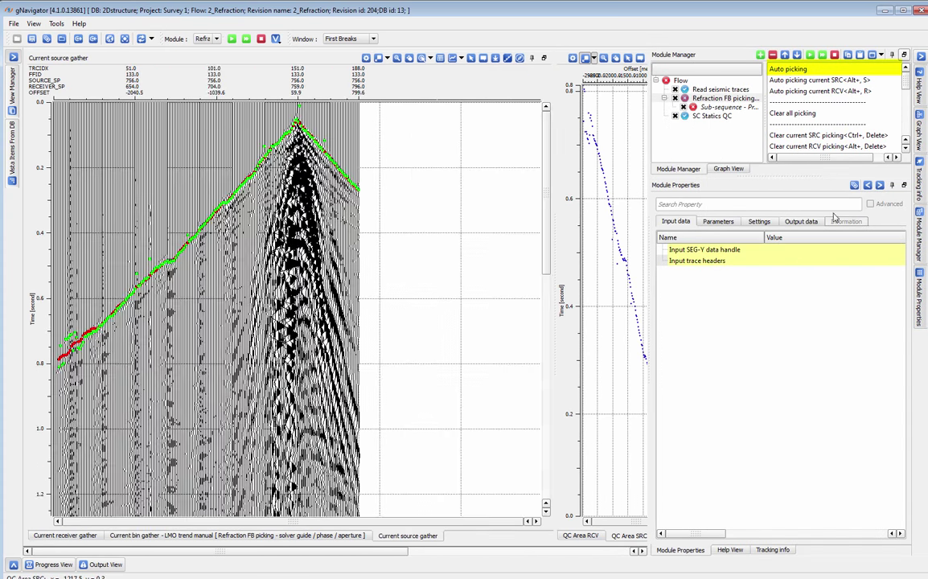
click(807, 70)
click(491, 313)
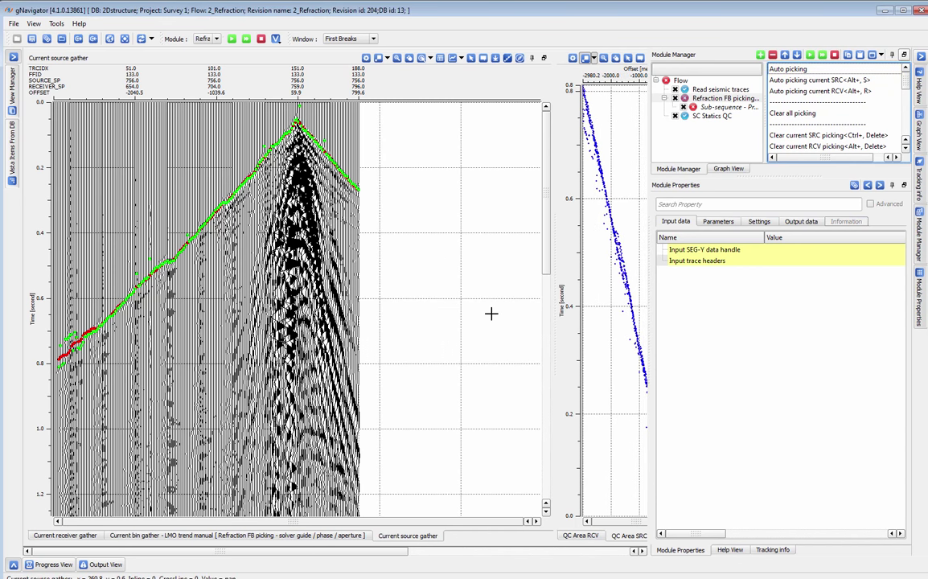
Remove the first-break picks just before the apex of the FFID 130 source gather, near trace 139
drag(338, 552, 369, 553)
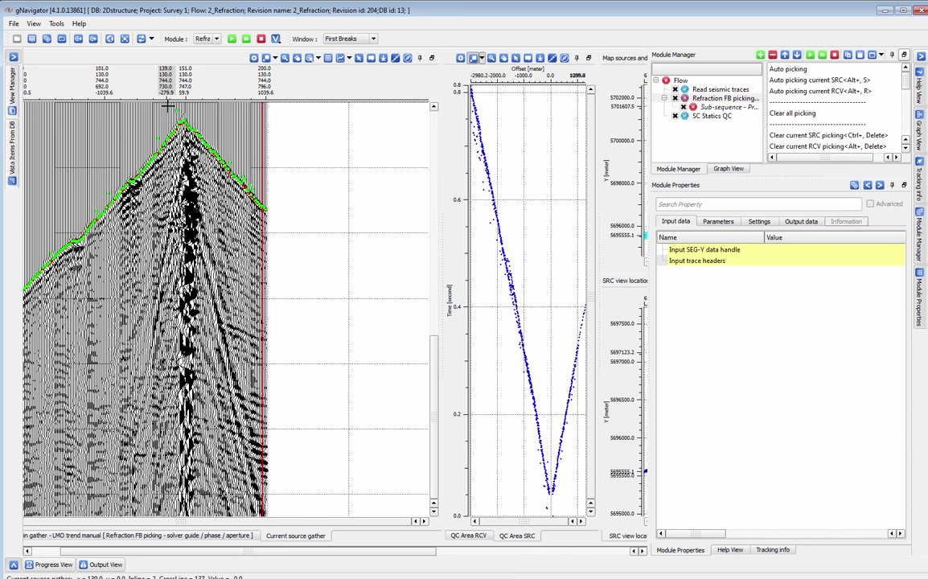
key(ctrl)
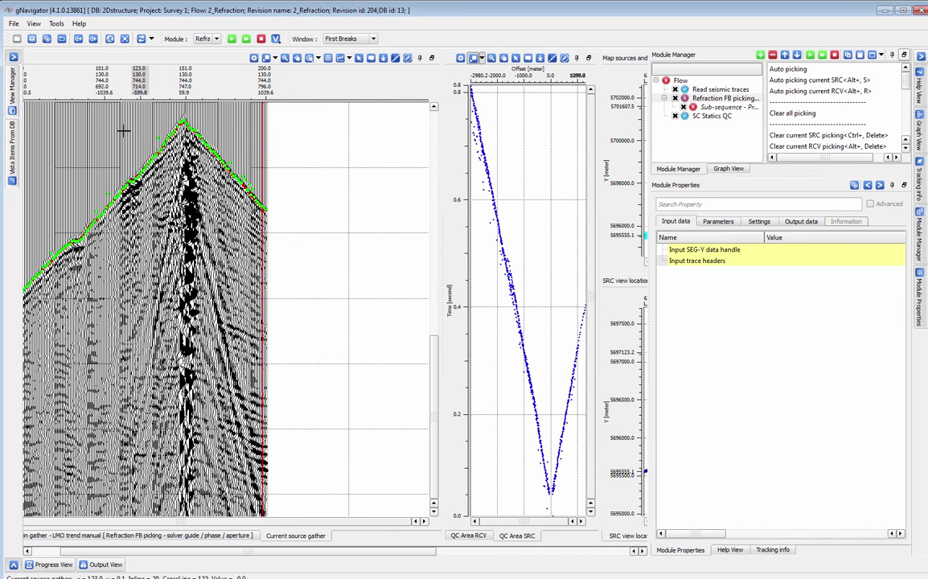
key(ctrl)
drag(127, 119, 164, 147)
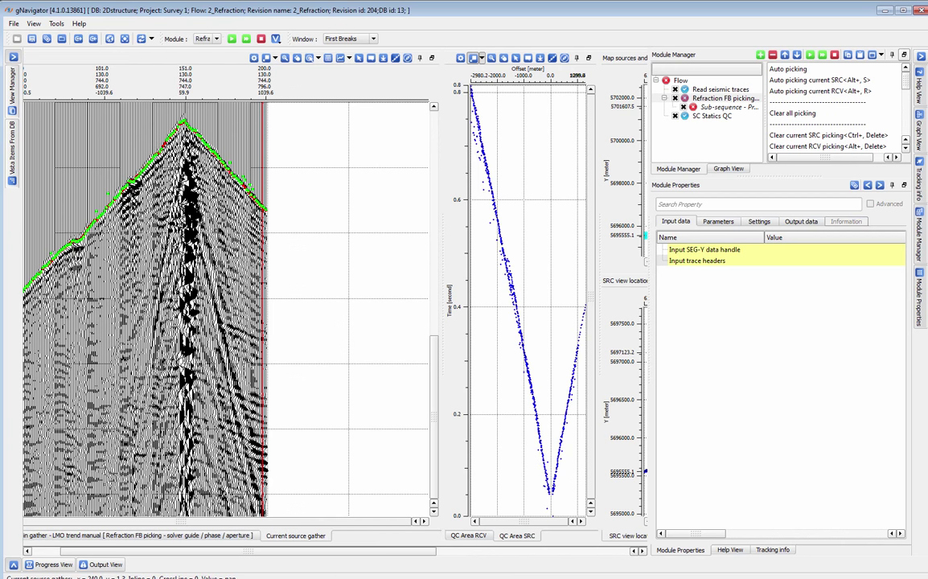
drag(325, 555, 249, 567)
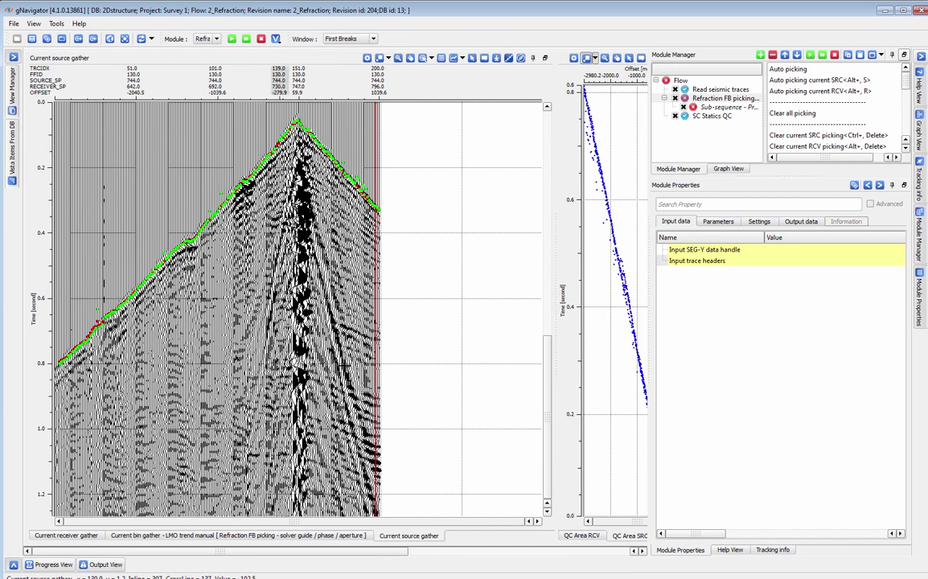
Check the QC area picks and repick the first breaks along the negative-offset side of the FFID 84 source gather
drag(291, 554, 353, 555)
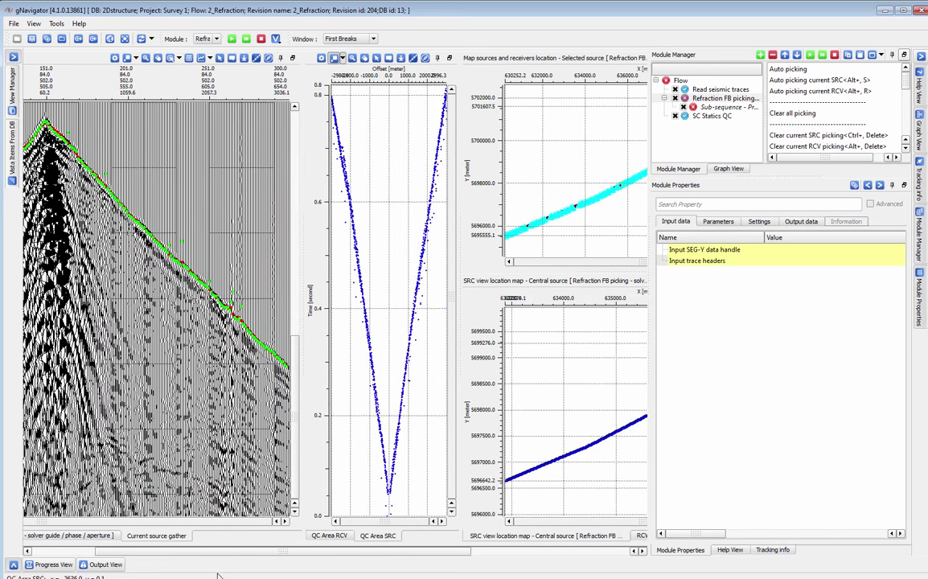
drag(212, 554, 145, 555)
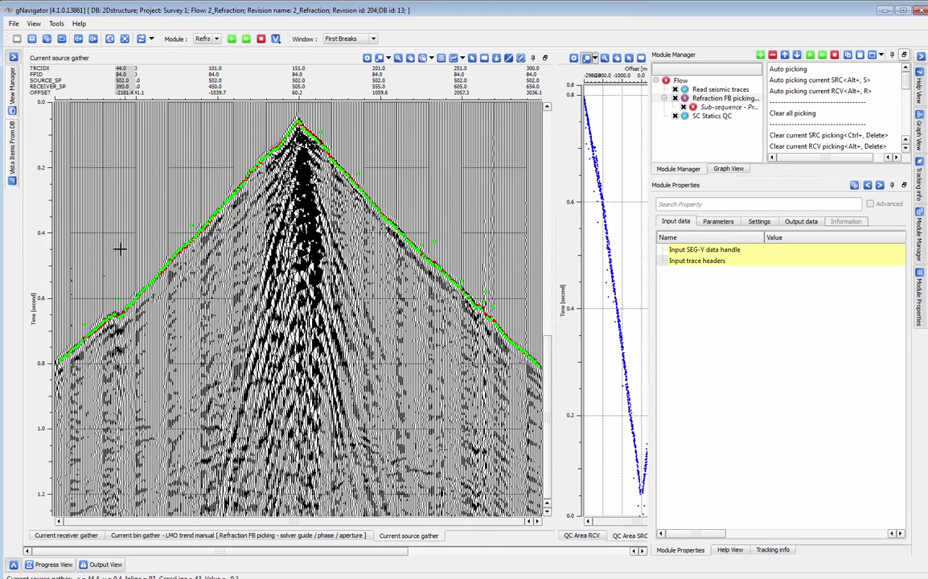
scroll(42, 375, up, 1)
scroll(230, 66, up, 2)
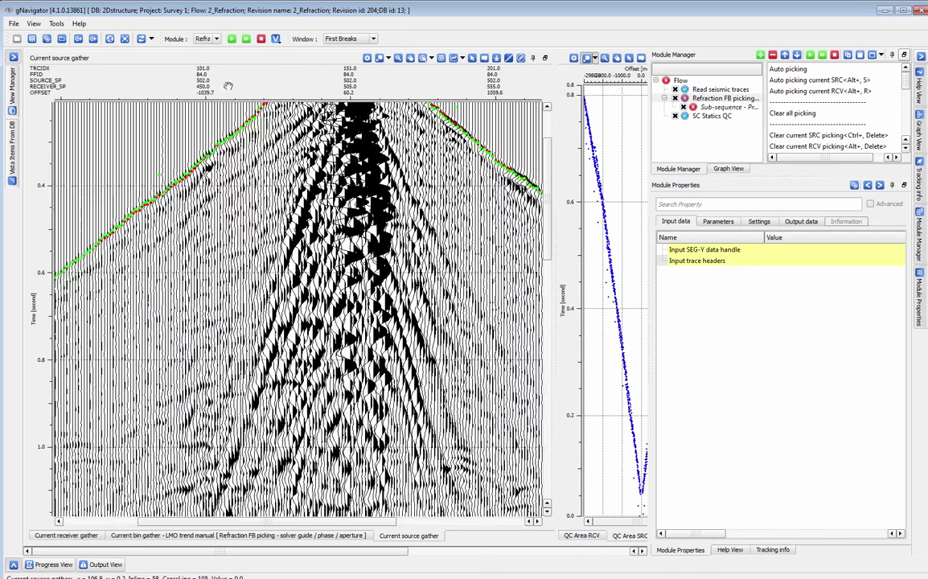
drag(179, 522, 98, 521)
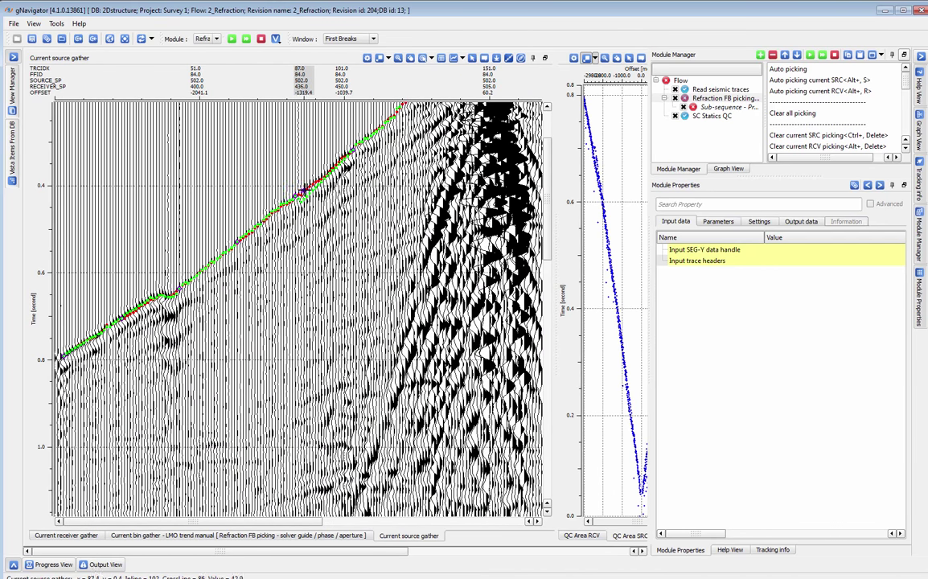
Examine the velocity model of the Refraction FB picking module and show the input data of SC Statics QC
click(709, 98)
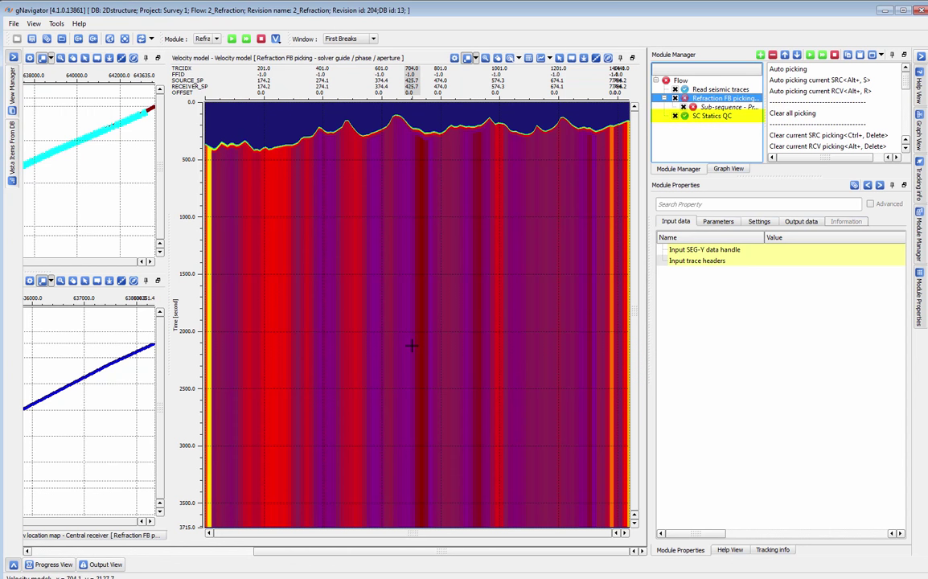
drag(436, 552, 201, 550)
click(712, 116)
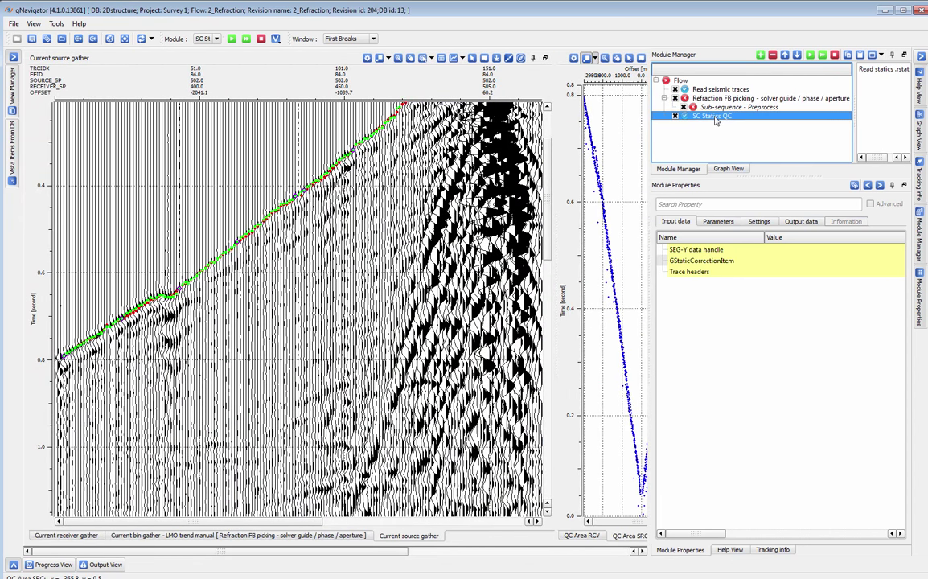
Switch to the Statics QC window and review the CS gather item in the CS statics view properties
click(347, 39)
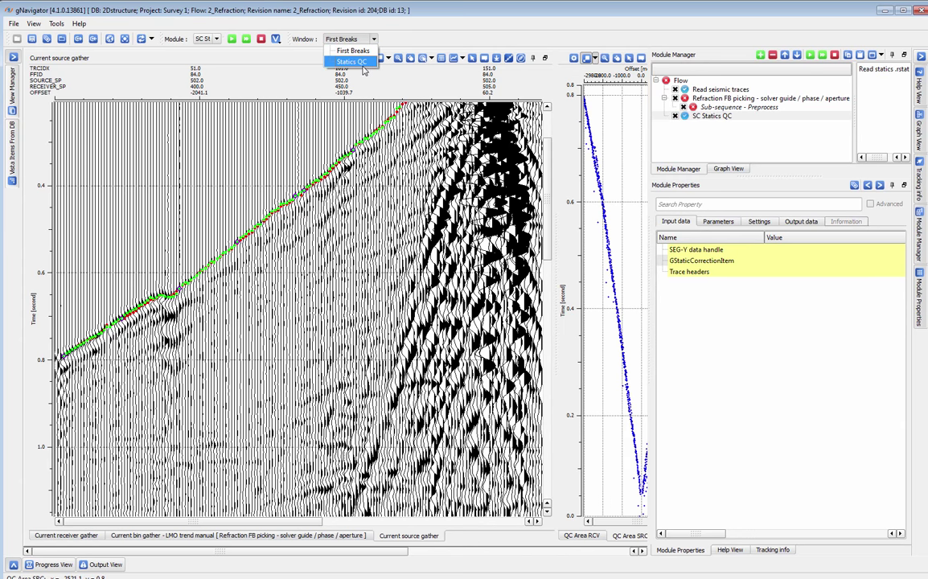
click(353, 62)
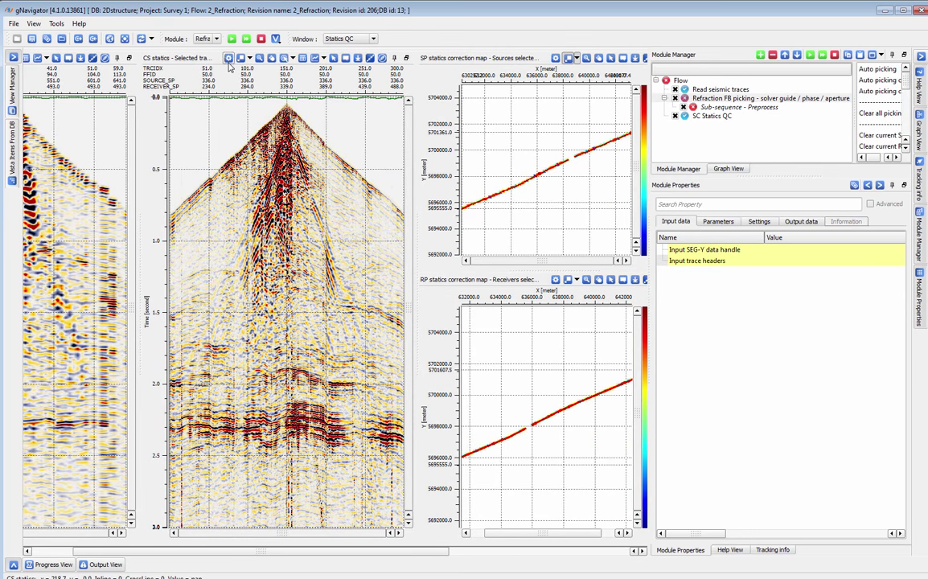
click(228, 58)
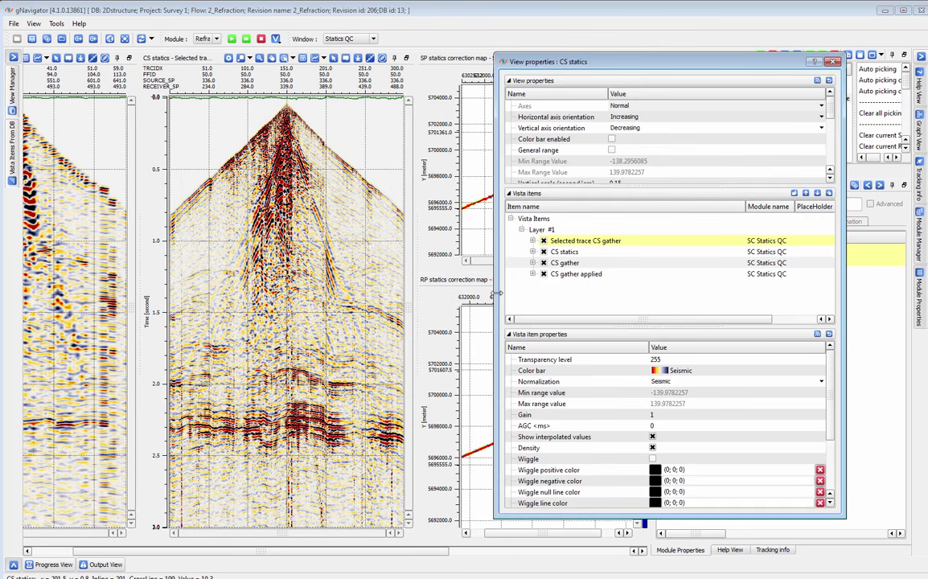
click(543, 262)
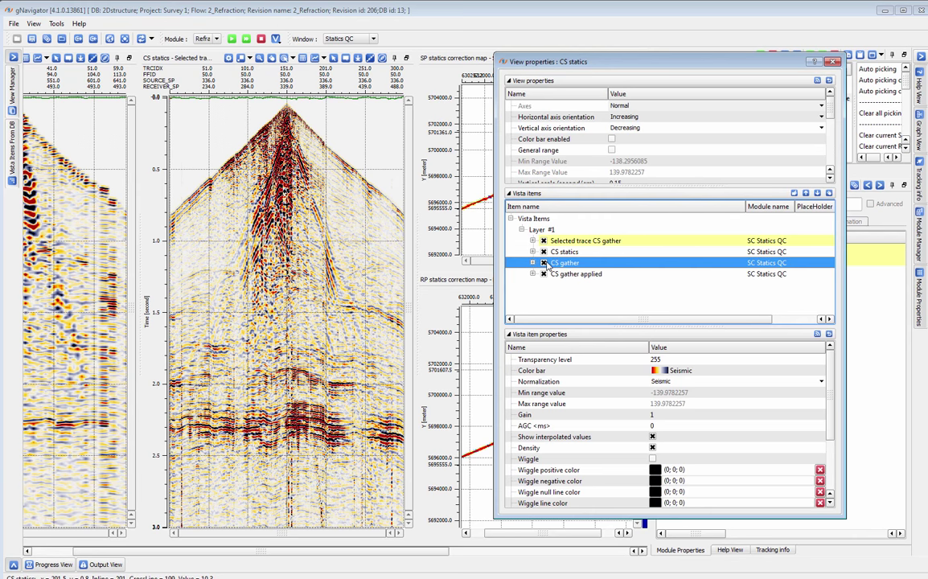
click(833, 63)
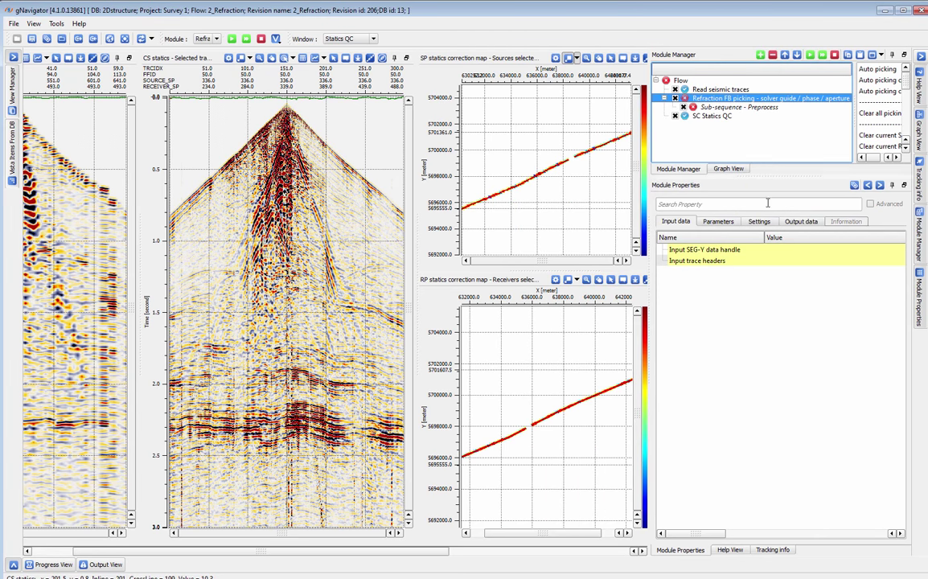
Save the Statics correction item as RefractionStatics together with the entire project, and close the 2_Refraction session
click(791, 221)
click(697, 262)
right_click(696, 264)
click(722, 271)
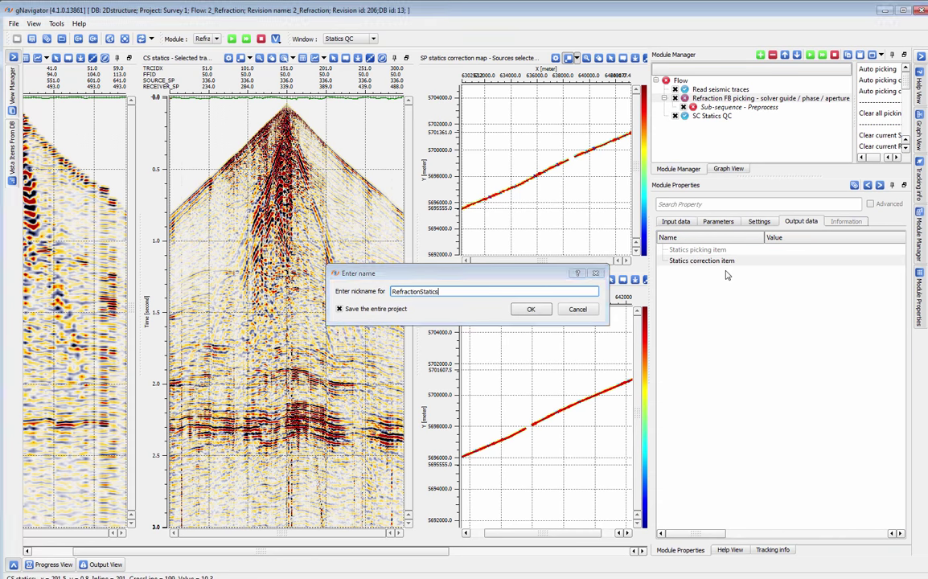
key(Return)
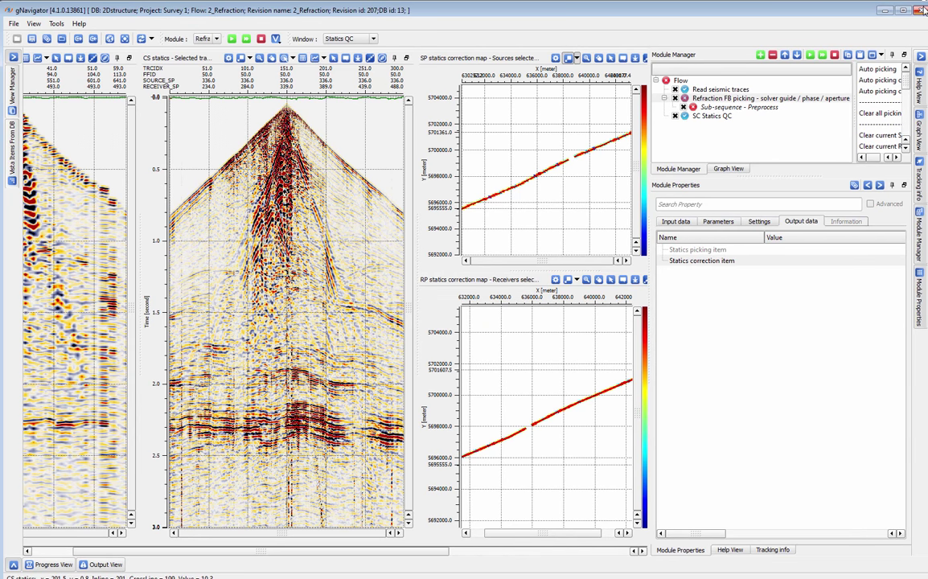
click(921, 10)
click(411, 314)
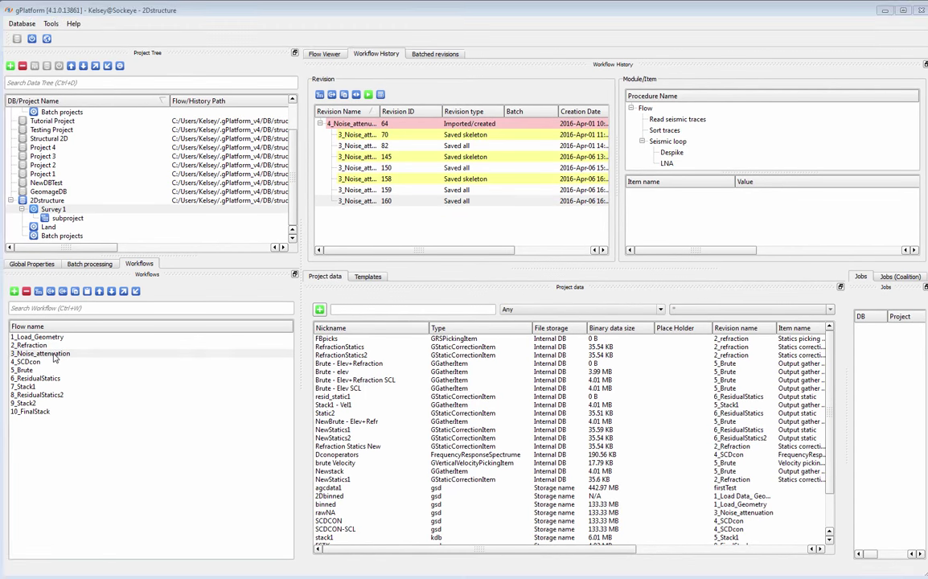
Open the 3_Noise_attenuation flow and display its Despike window
double_click(48, 351)
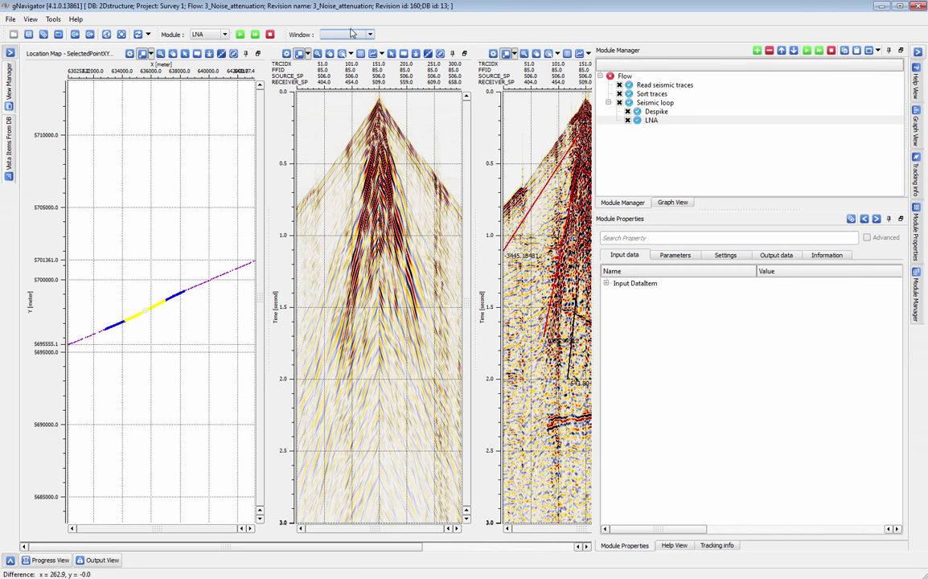
click(370, 34)
click(342, 44)
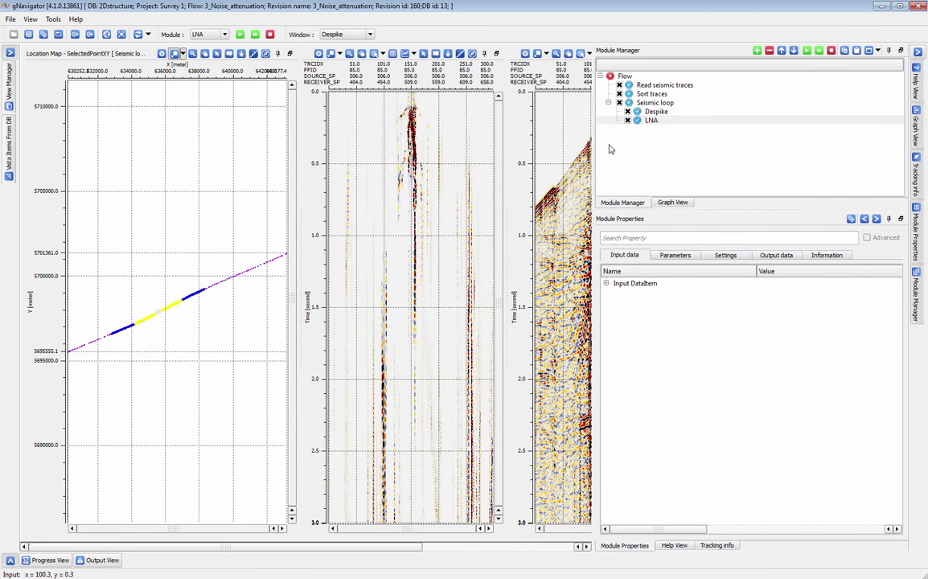
Review the parameters of the LNA and Despike modules in the seismic loop
click(655, 121)
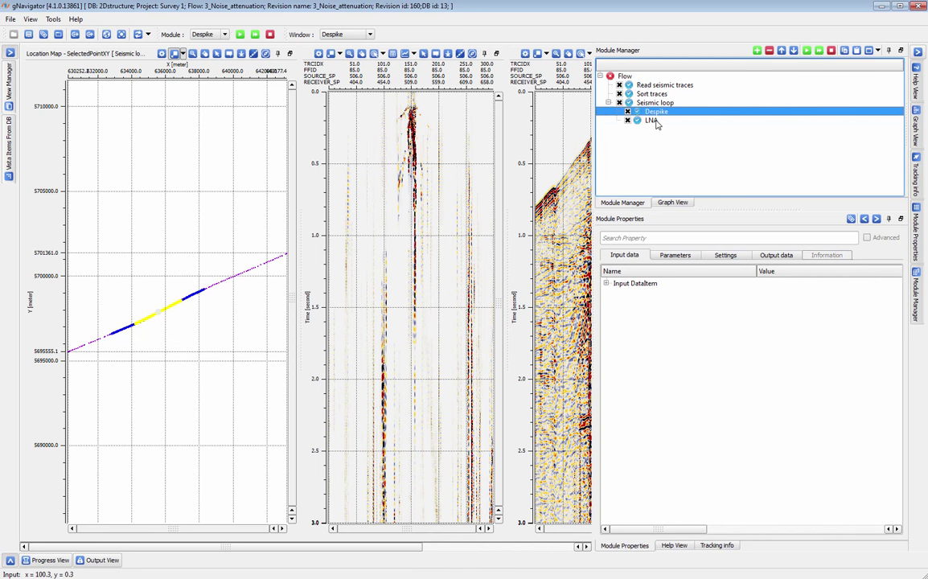
click(675, 255)
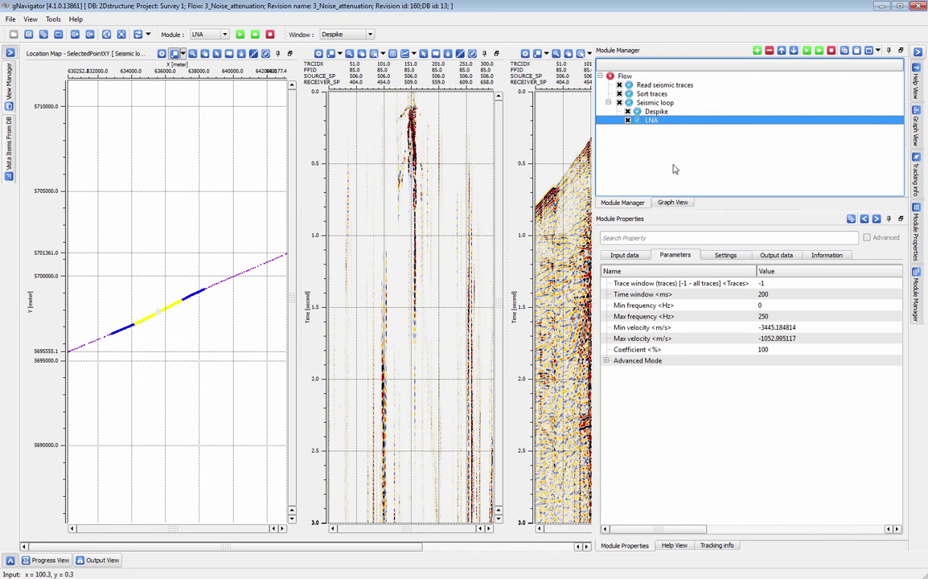
click(667, 111)
Undock Module Manager and Module Properties as floating windows over the gathers, and hide the Graph View
drag(685, 54, 172, 348)
drag(756, 228, 453, 321)
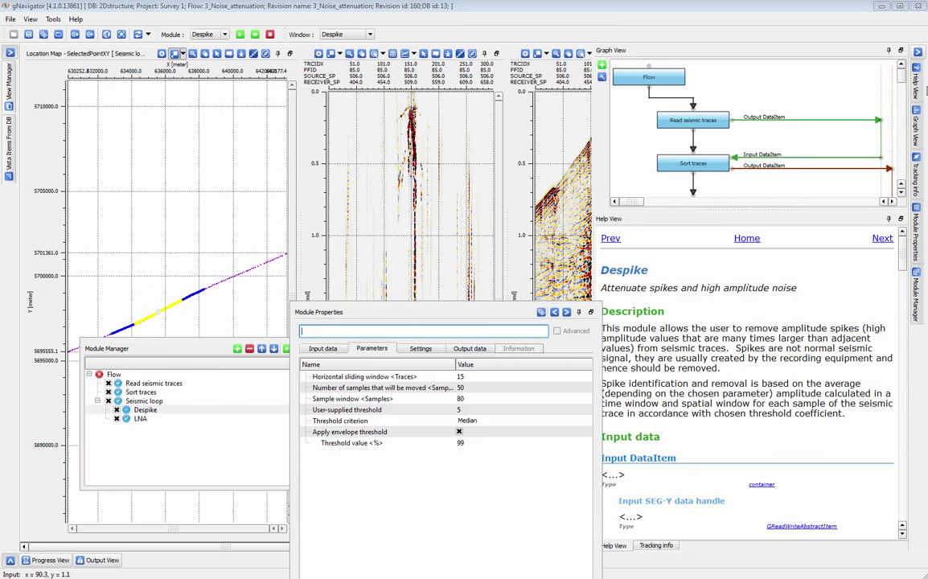
click(915, 150)
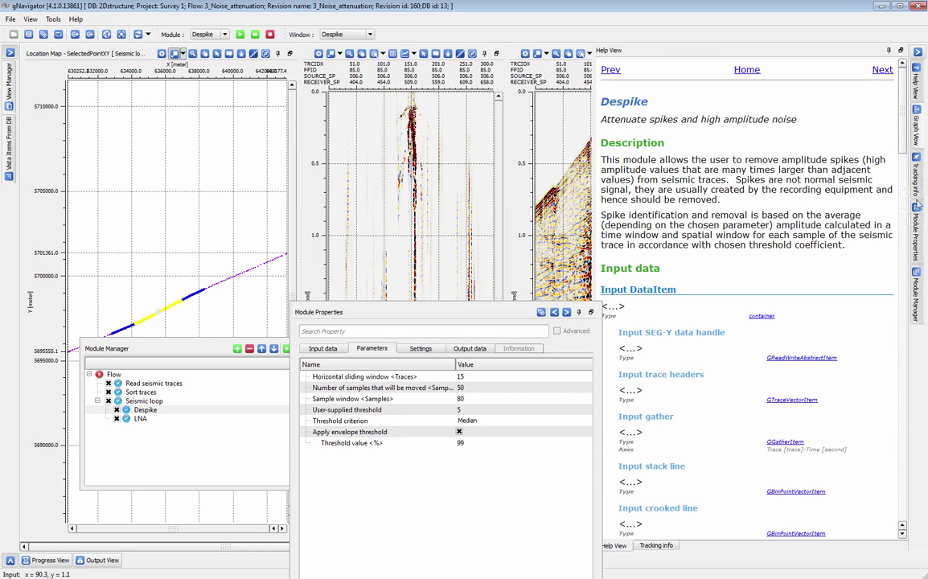
Hide the Help View and move the floating Module Properties and Module Manager windows away from the upper part of the gathers
click(915, 177)
click(914, 80)
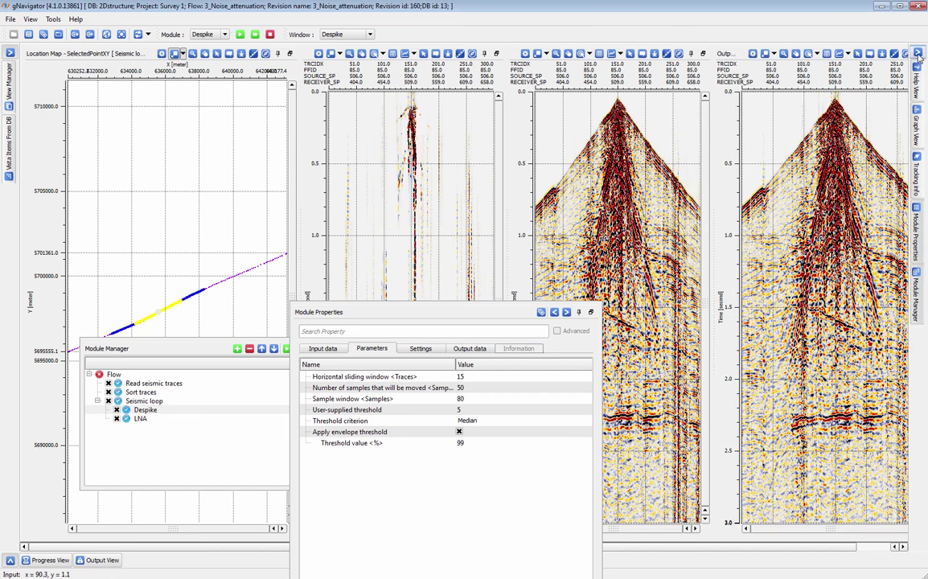
drag(460, 311, 651, 355)
drag(160, 347, 136, 371)
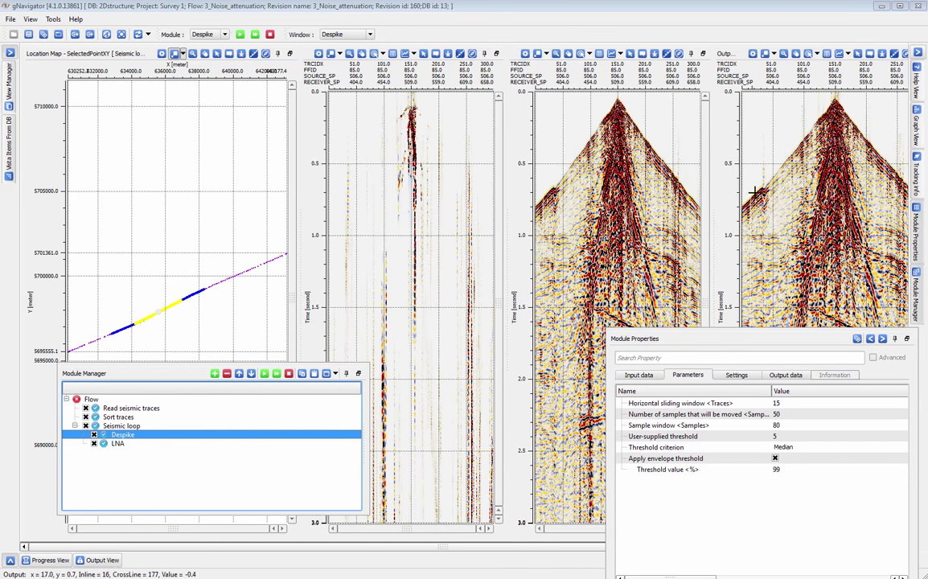
drag(756, 350, 684, 358)
Try a Despike sample window of 300 samples, rerunning the module and viewing gathers at several points along the line
click(744, 415)
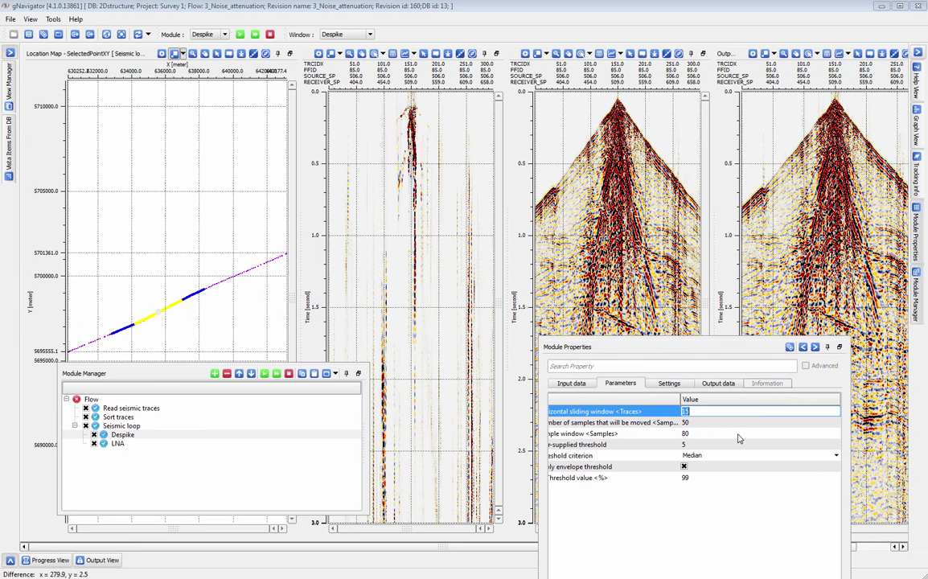
click(738, 434)
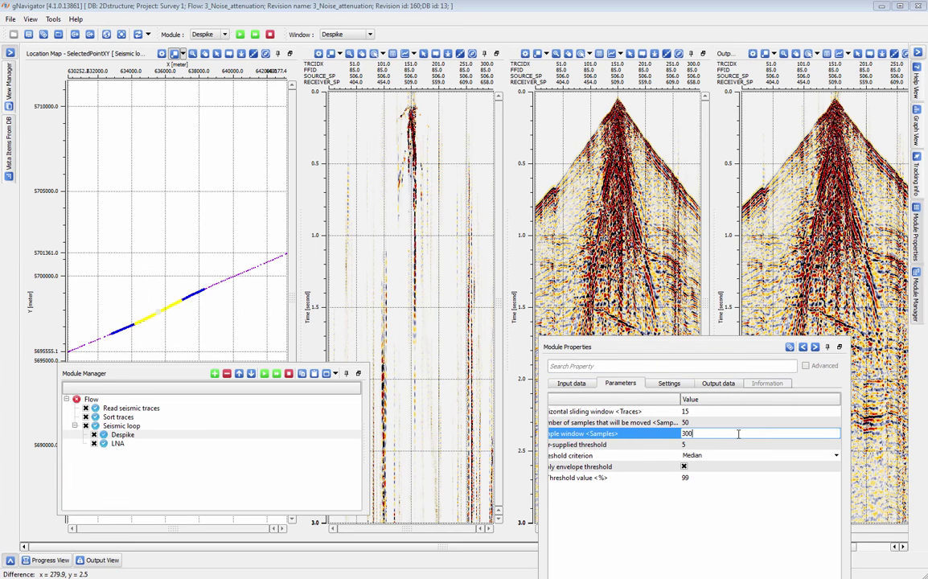
text(300)
click(120, 435)
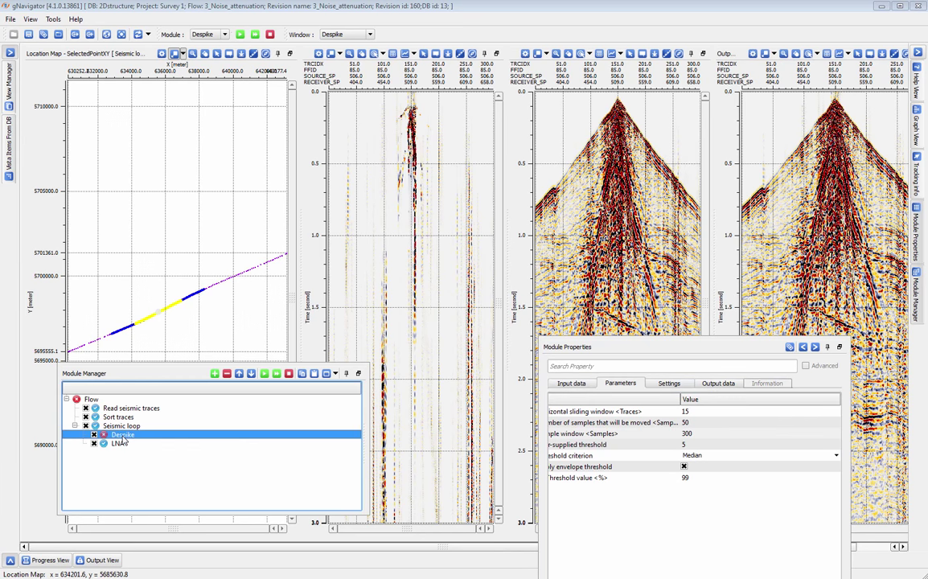
click(232, 280)
drag(234, 280, 278, 251)
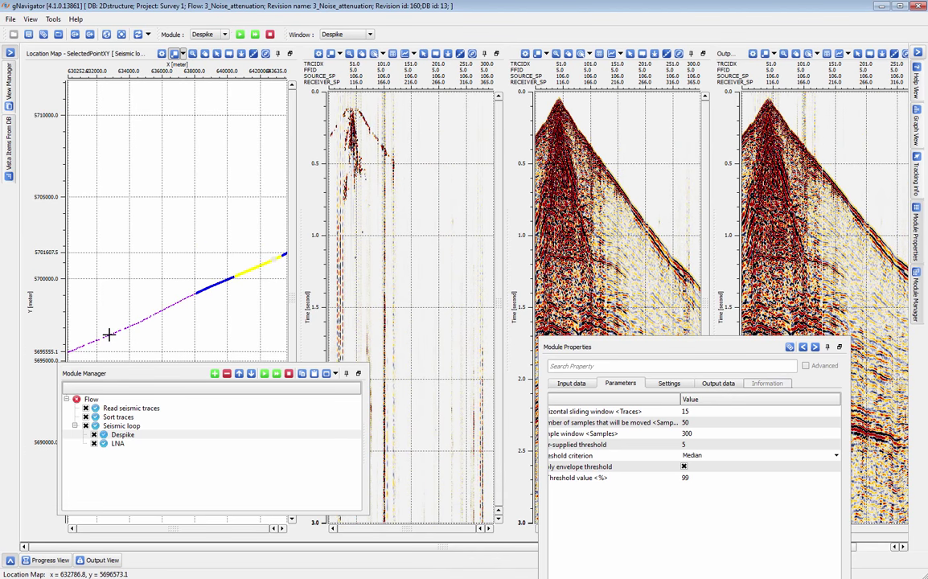
click(110, 334)
Set the Despike sample window to 80 samples and rerun the module on the current gather
click(696, 434)
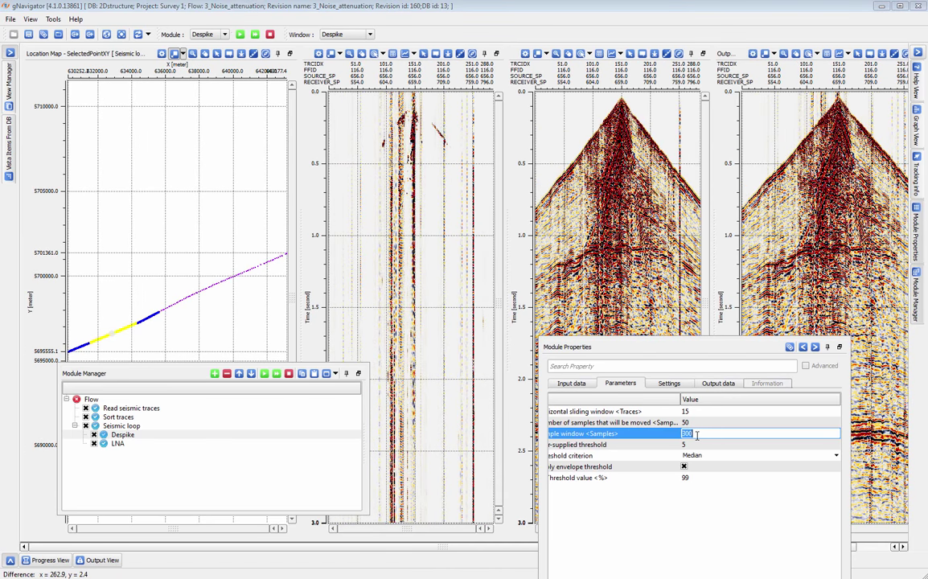
click(106, 435)
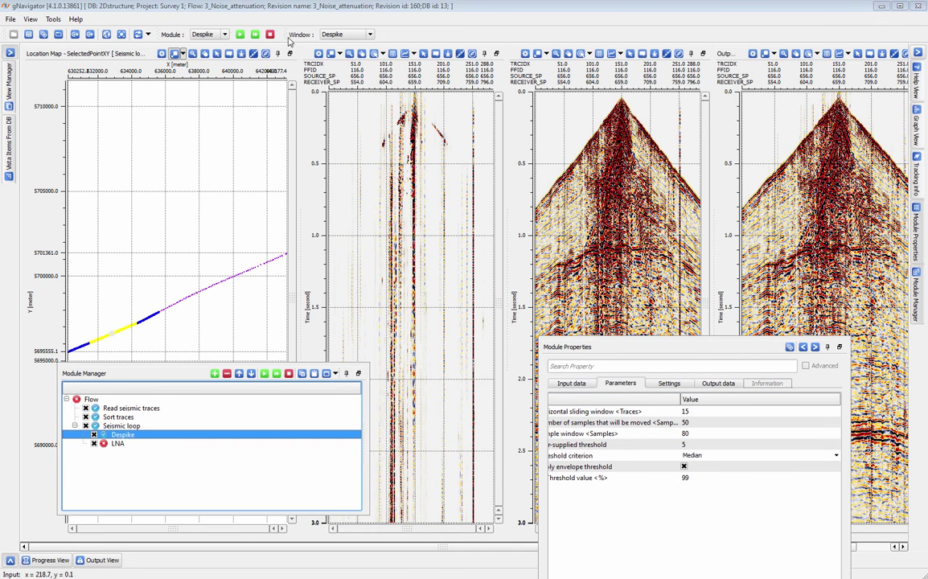
Switch the display to the LNA window, process a gather near the middle of the line, and show the LNA parameters
click(369, 34)
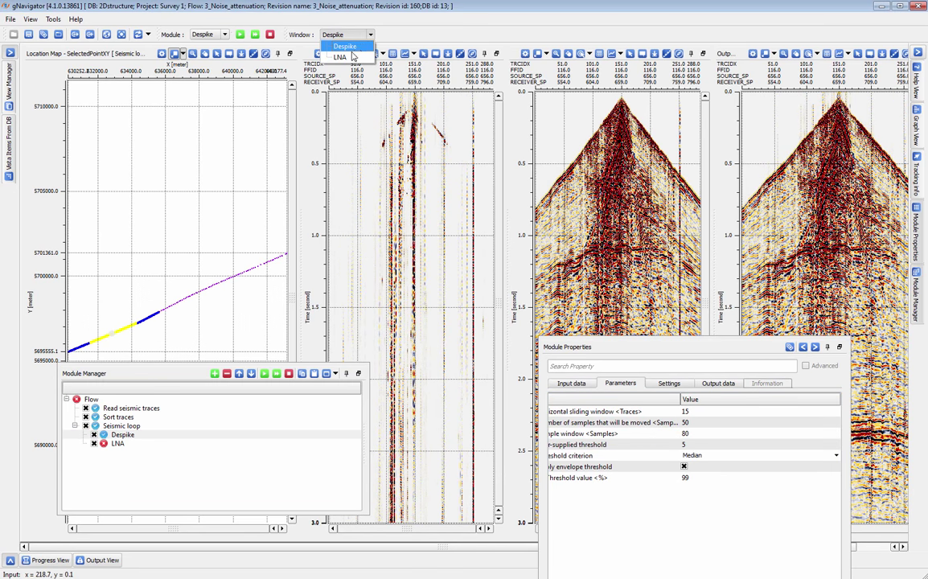
click(340, 57)
click(174, 295)
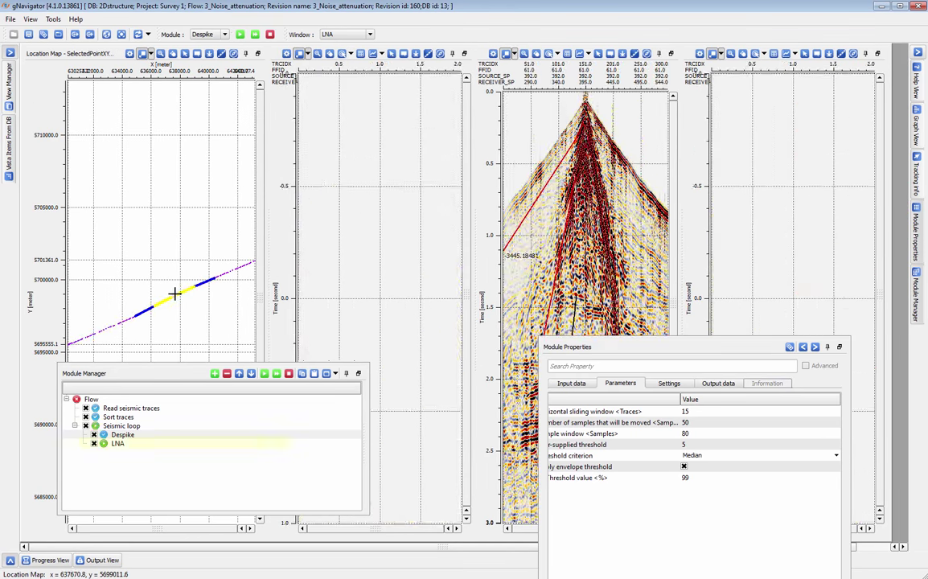
click(113, 443)
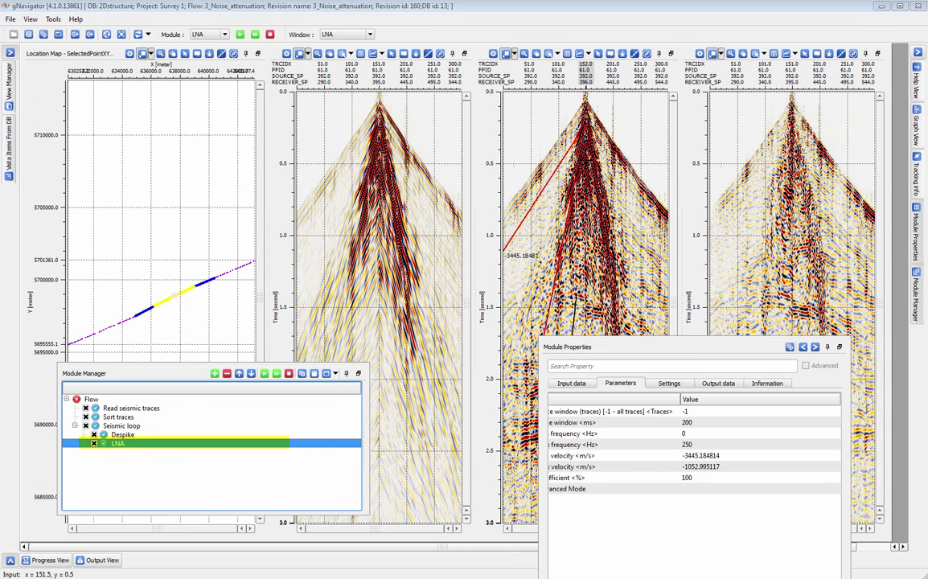
Try LNA with velocity lines redrawn on the input gather at -5407.238281 and -344.0589905 m/s, and rerun the module
drag(578, 162, 579, 264)
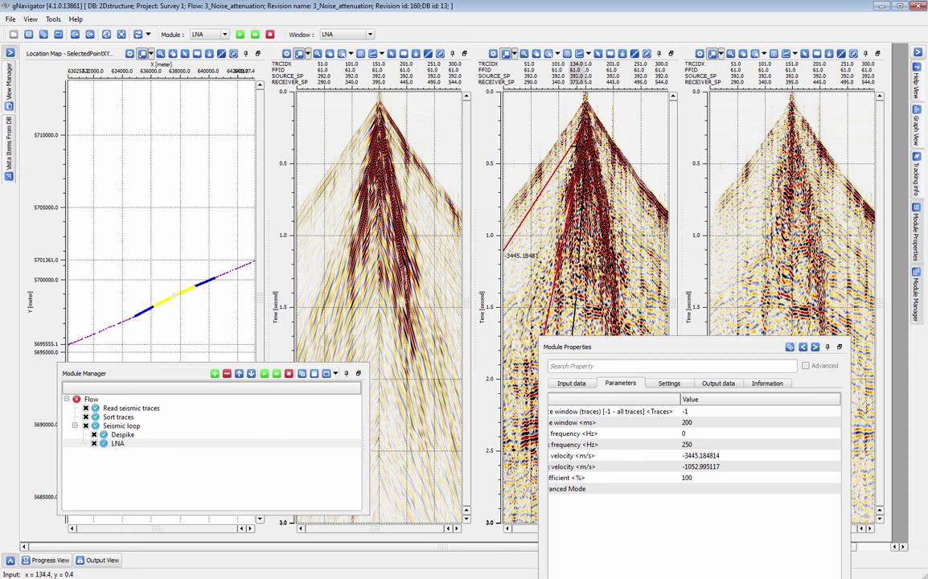
drag(584, 125, 523, 182)
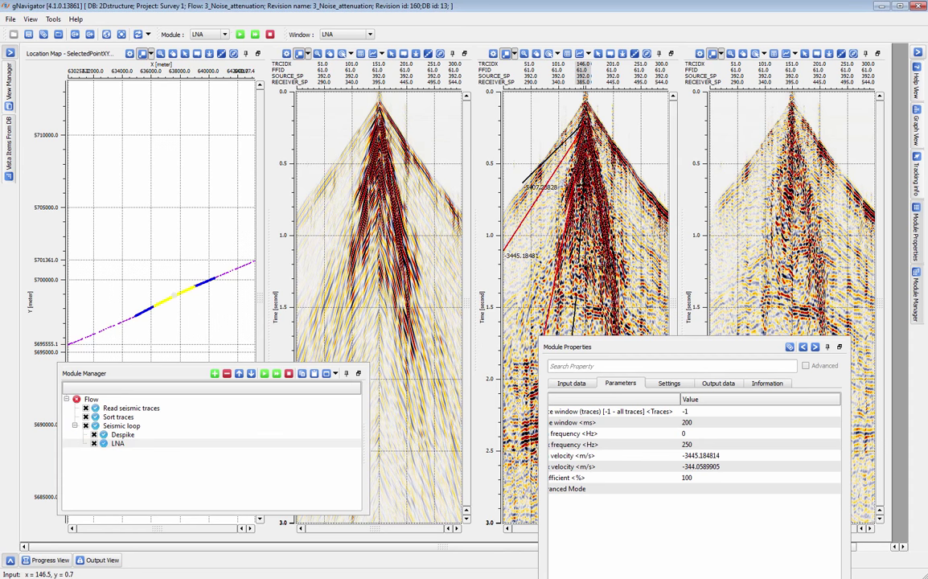
click(558, 149)
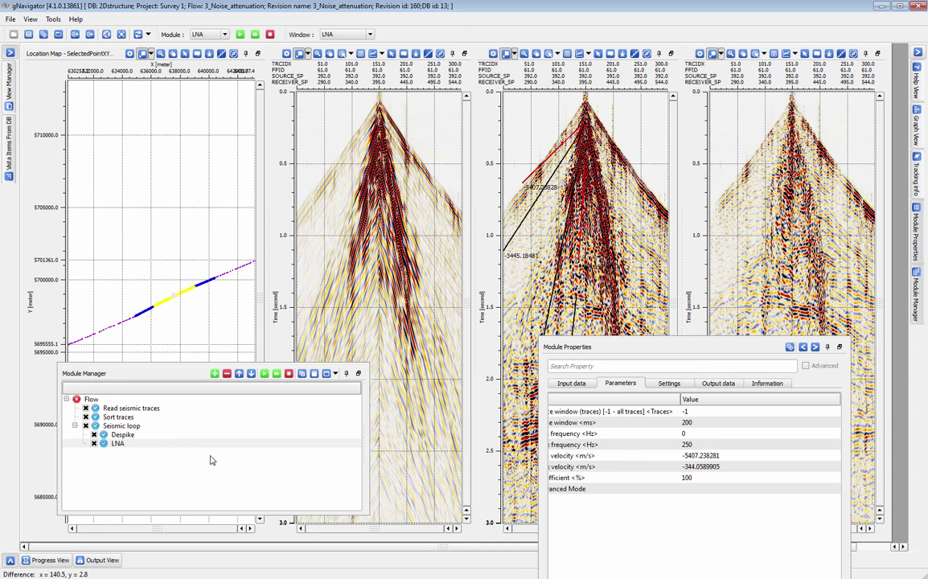
click(107, 443)
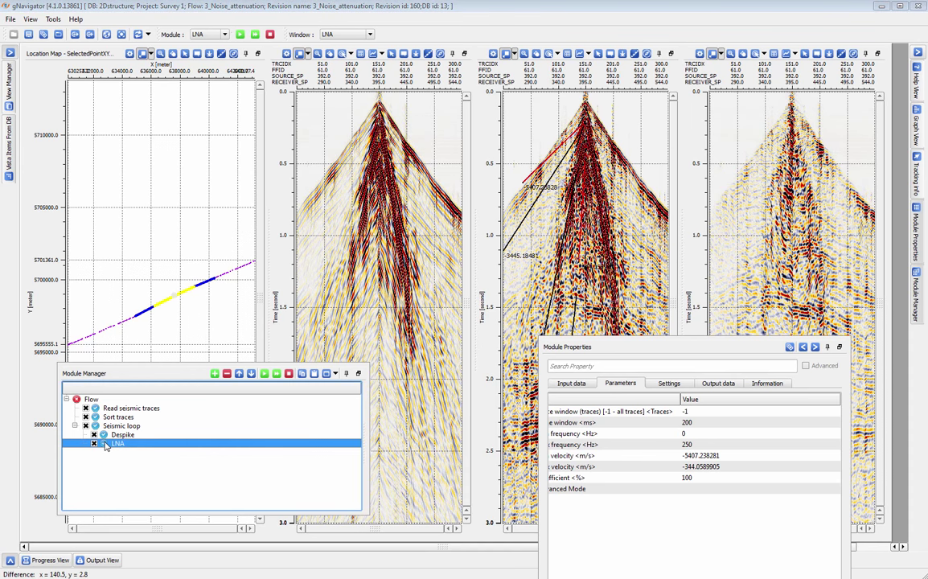
Process a gather near the line's southwestern end and rerun LNA with velocity limits of -3445.184814 and -1052.995117 m/s
click(223, 276)
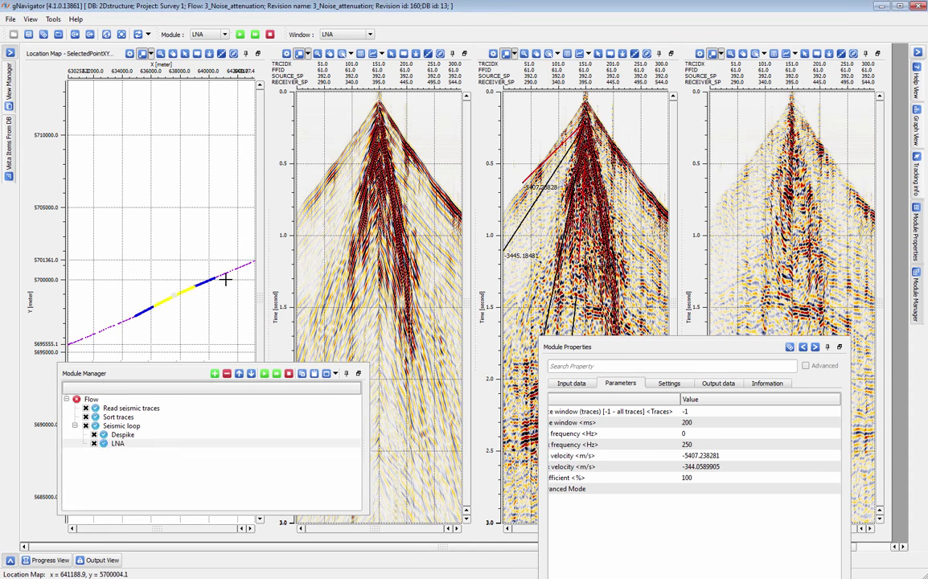
click(108, 324)
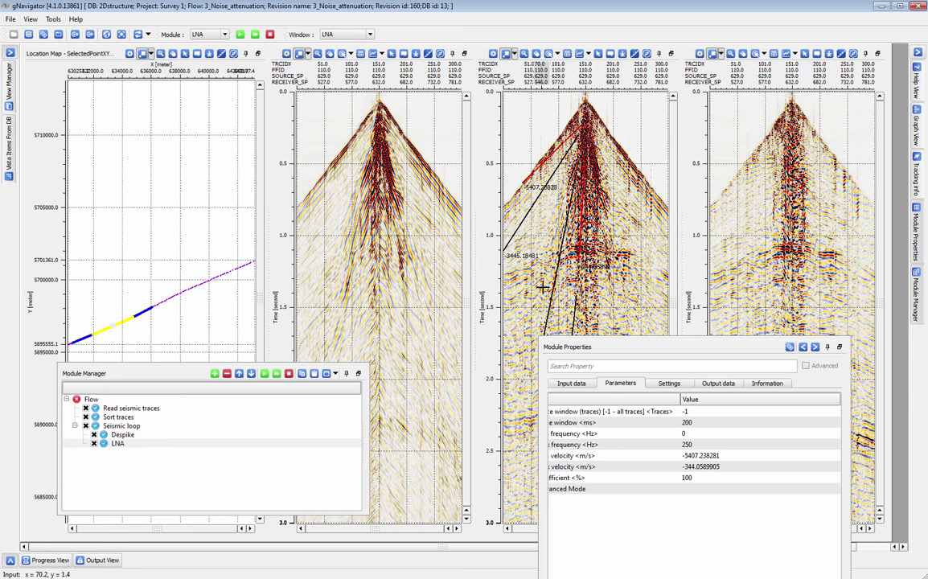
click(529, 215)
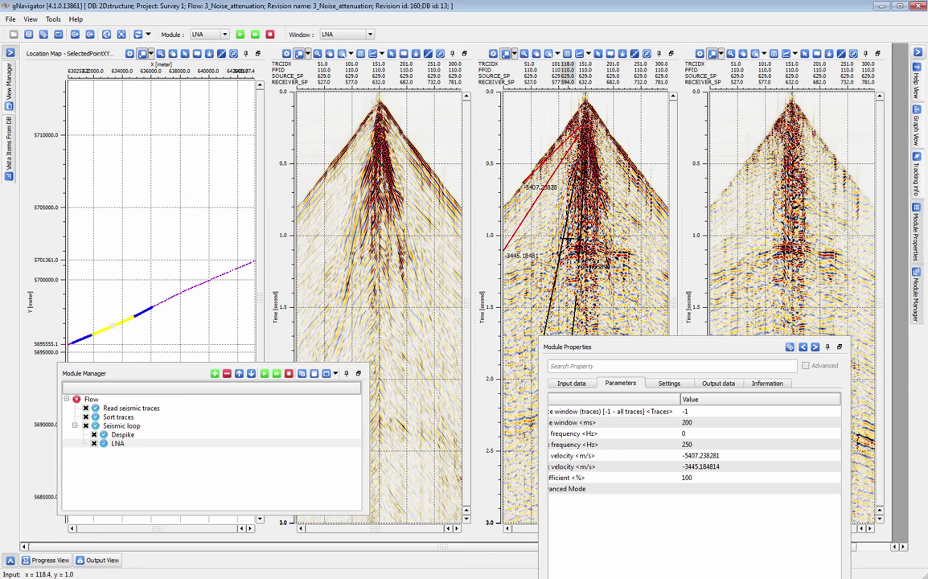
click(115, 442)
Find the Save seismic by gather module and add it after LNA inside the seismic loop
text(save)
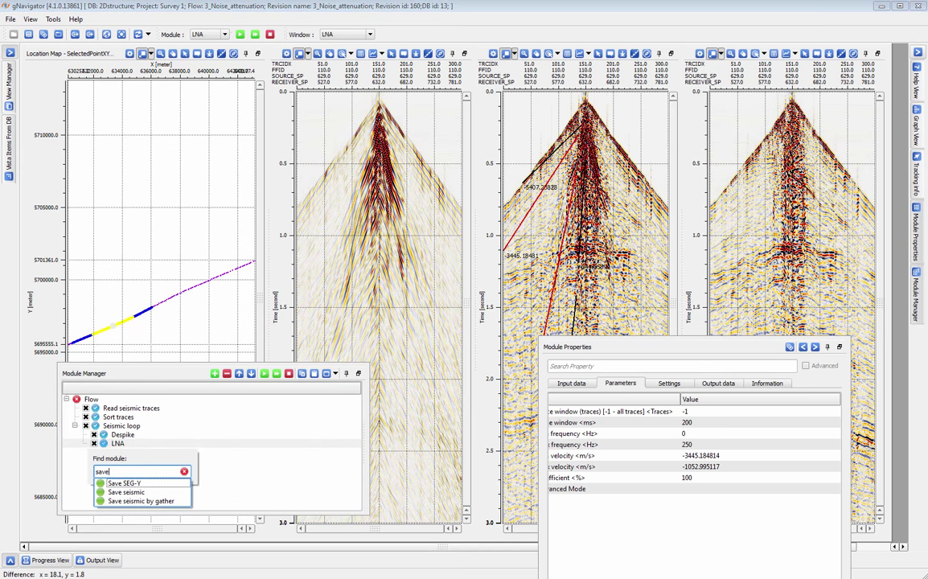
key(Down)
key(Down)
key(Down)
key(Return)
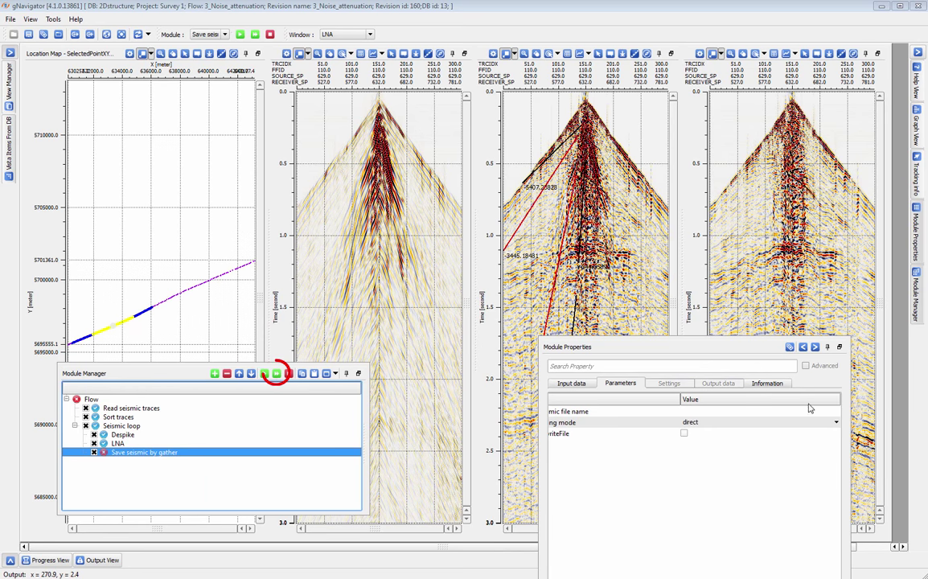
Set the seismic file name of the Save seismic by gather module to Noise Attenuated, keeping Storage name as the location
click(771, 411)
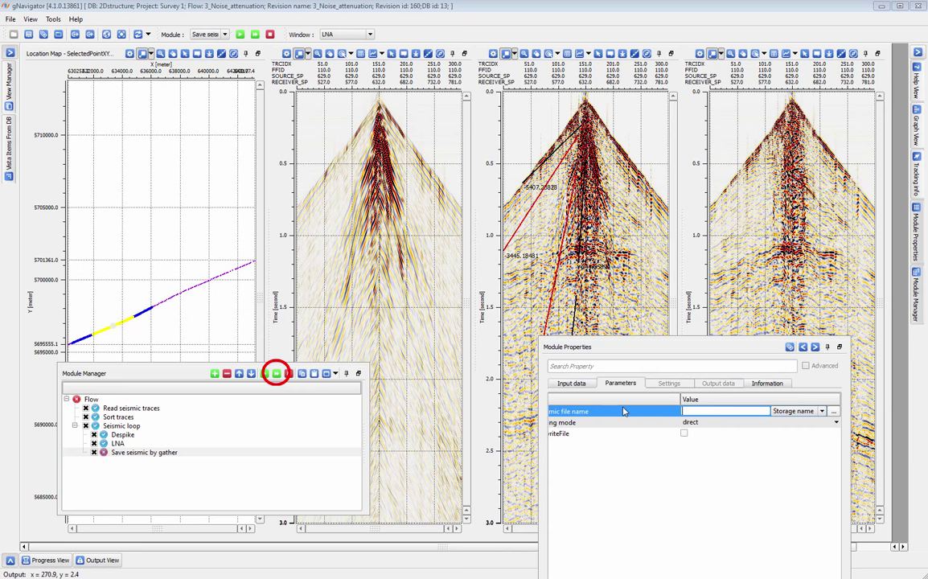
drag(679, 399, 635, 399)
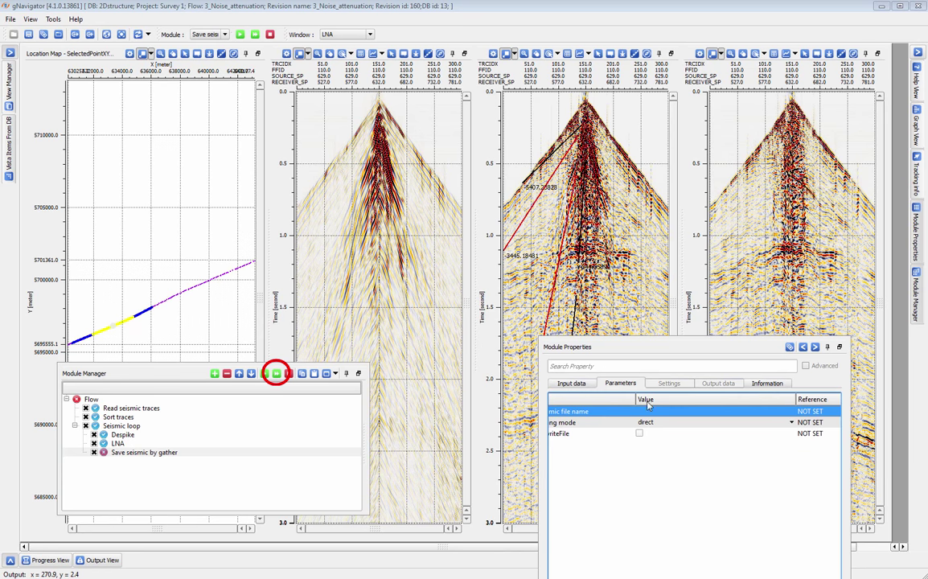
drag(689, 345, 681, 299)
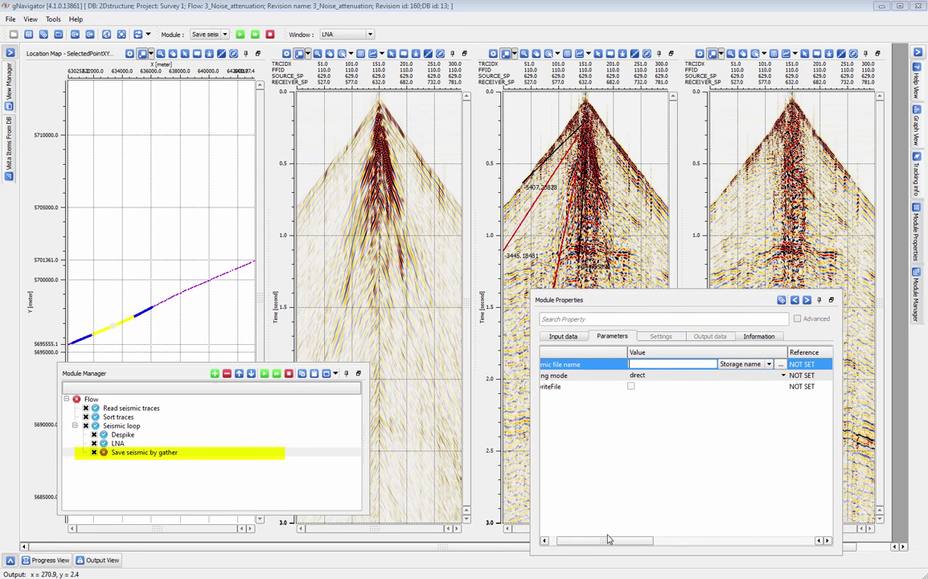
drag(606, 542, 593, 543)
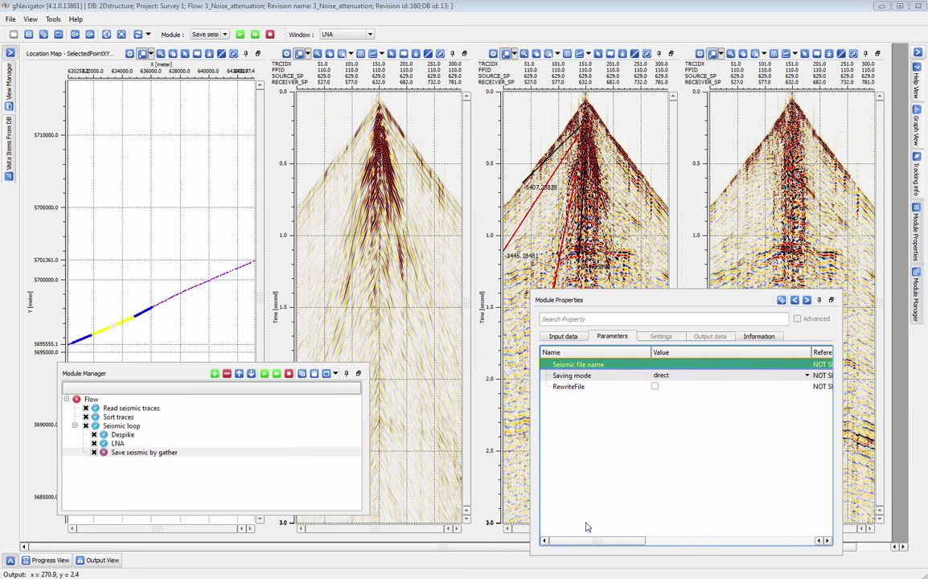
click(655, 364)
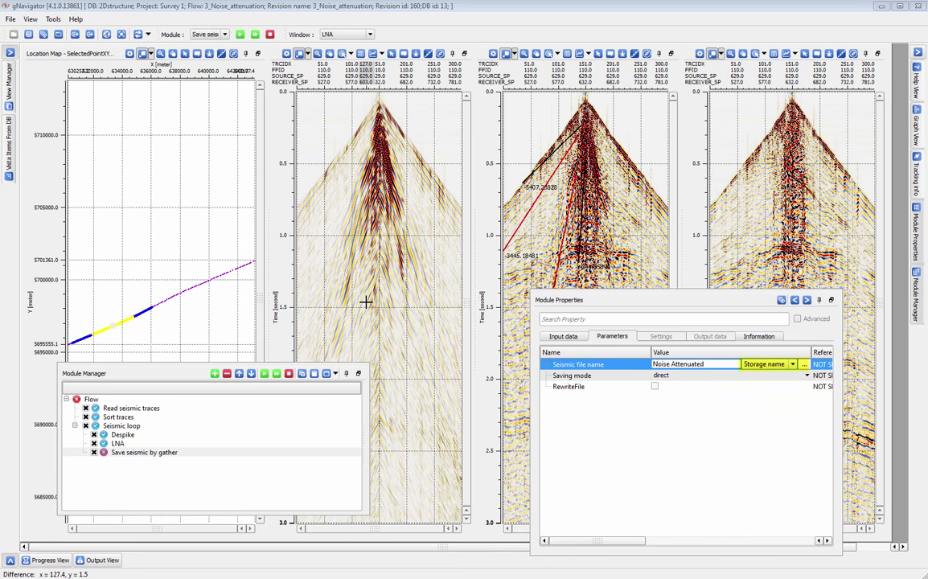
key(Return)
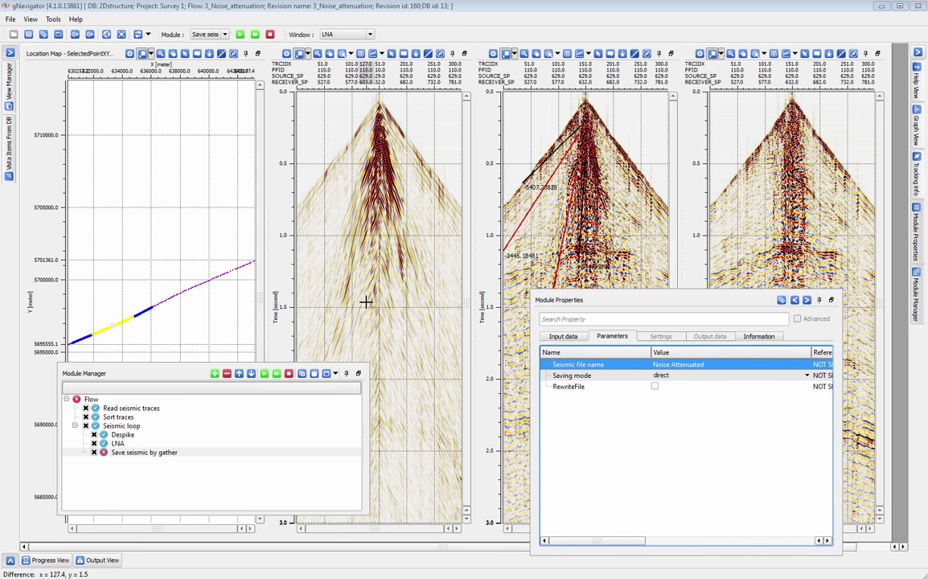
Run the seismic loop to output the noise-attenuated gathers, and save the flow
click(120, 425)
click(29, 35)
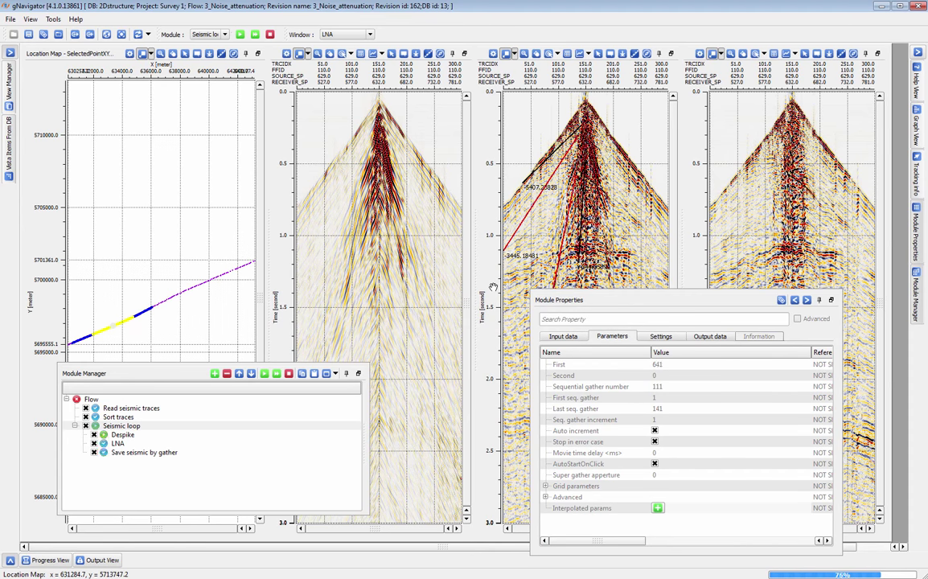
Close the 3_Noise_attenuation session and open the 4_SCDcon flow
click(921, 6)
click(414, 304)
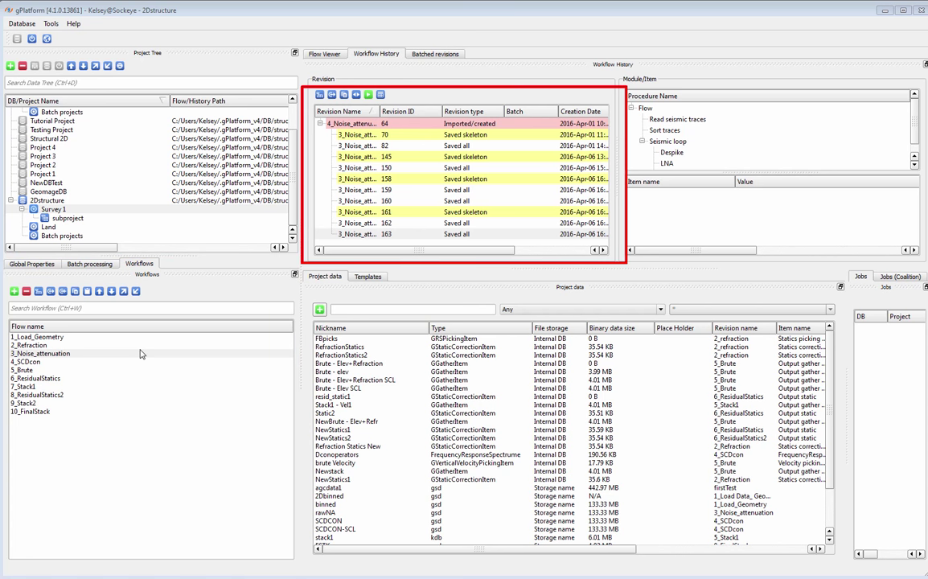
click(22, 362)
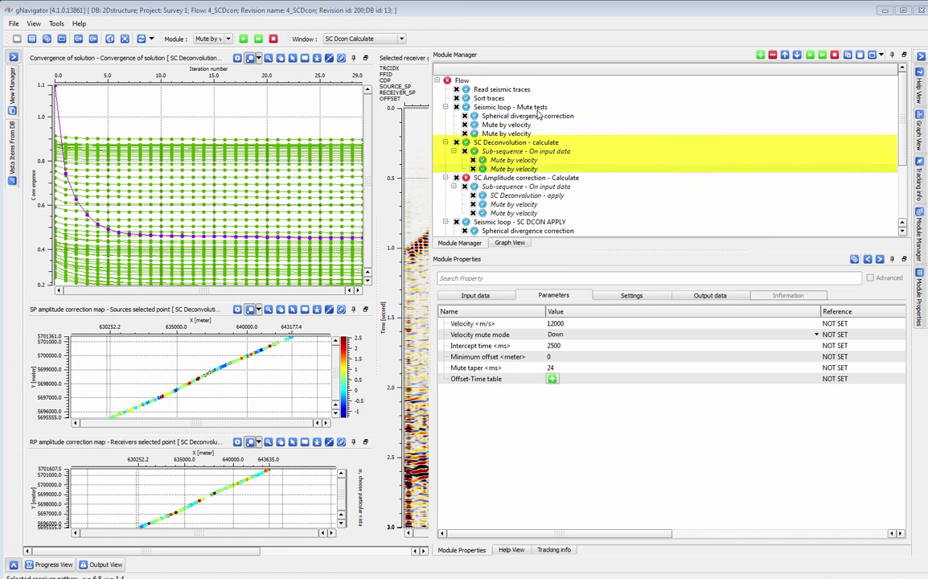
Show the SC Deconvolution - calculate parameters and choose CS CR Offset Bin as the domain for calculation
click(511, 144)
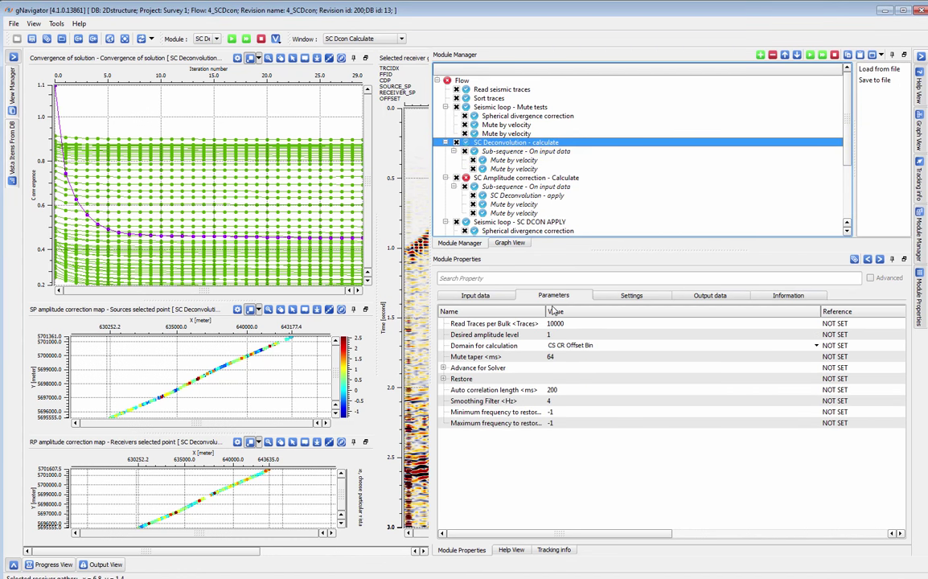
click(642, 349)
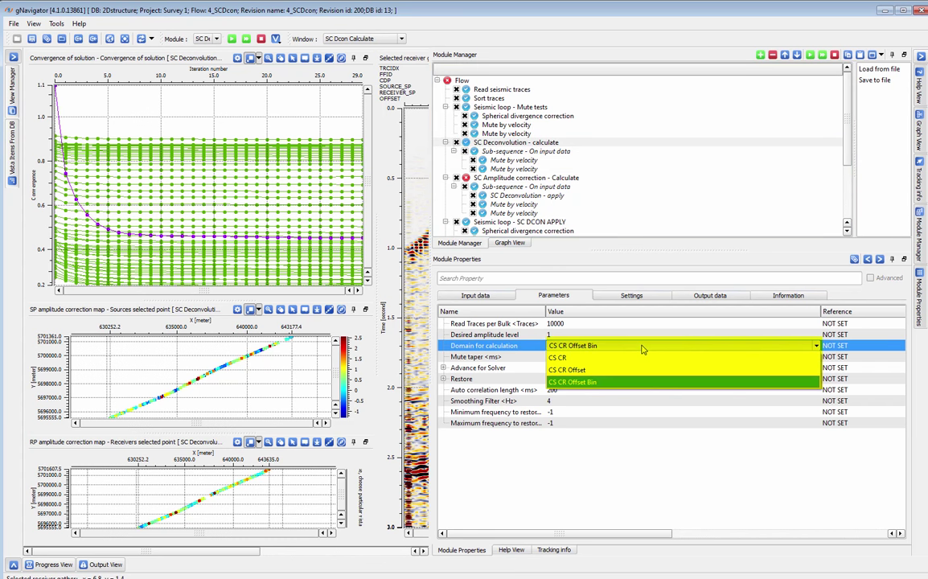
click(623, 382)
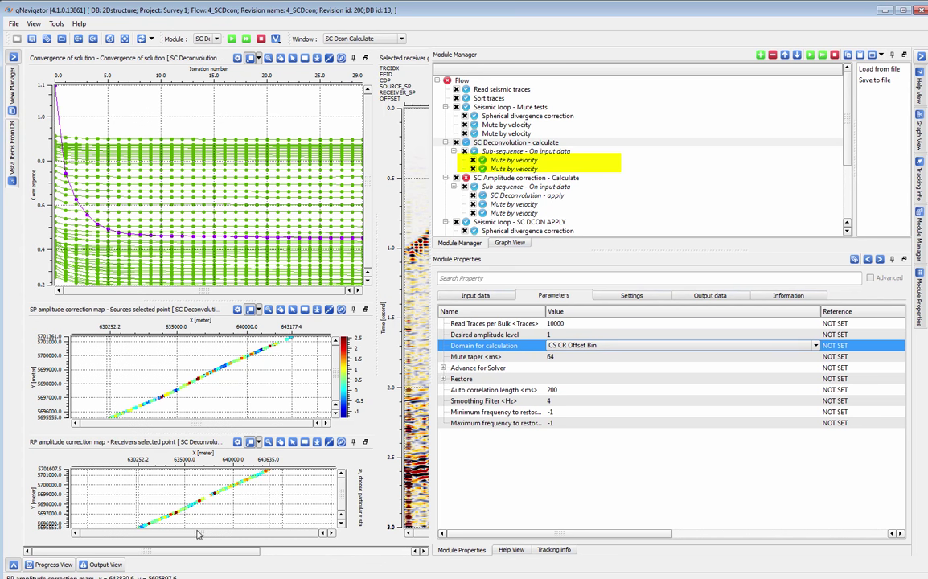
Review the parameters of both Mute by velocity modules under SC Deconvolution - calculate and of the Mute tests seismic loop
click(518, 161)
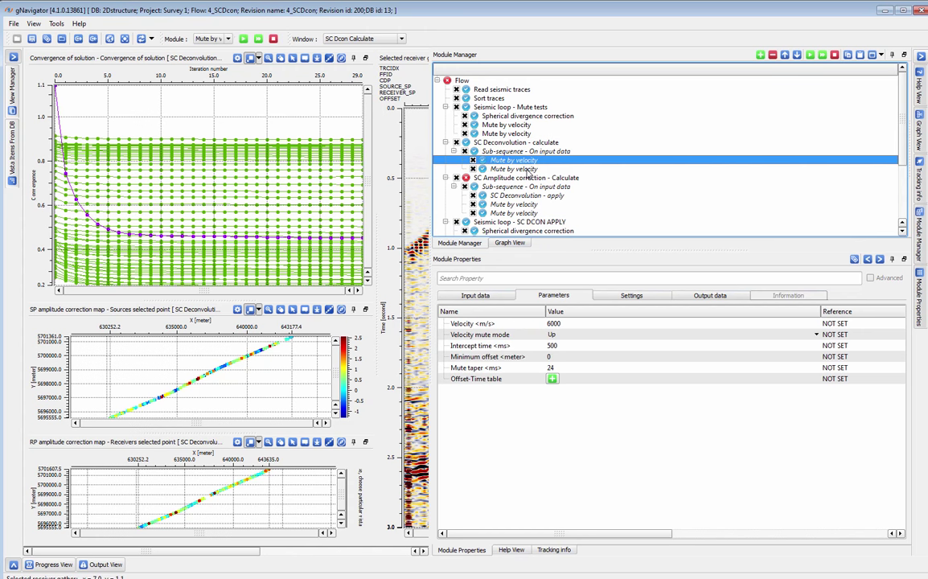
click(518, 169)
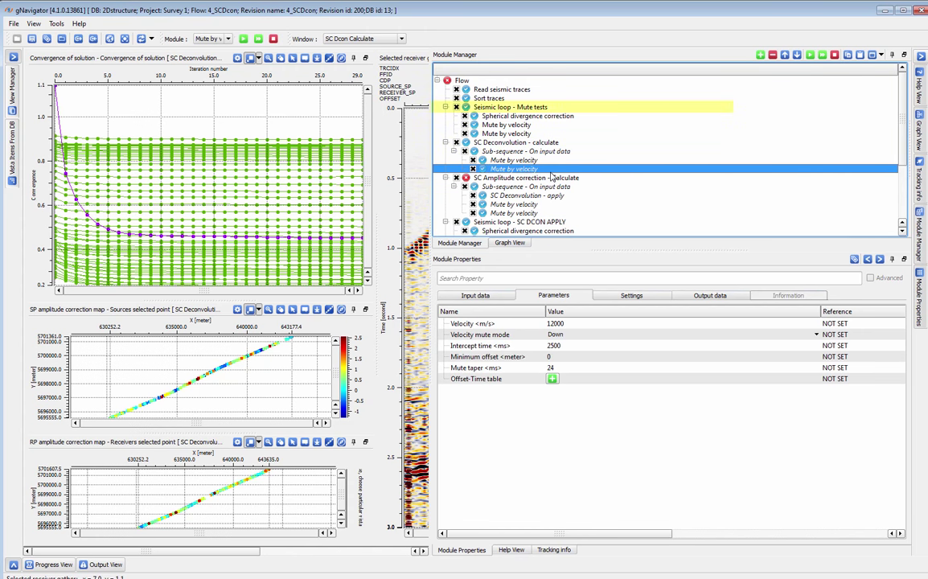
click(527, 108)
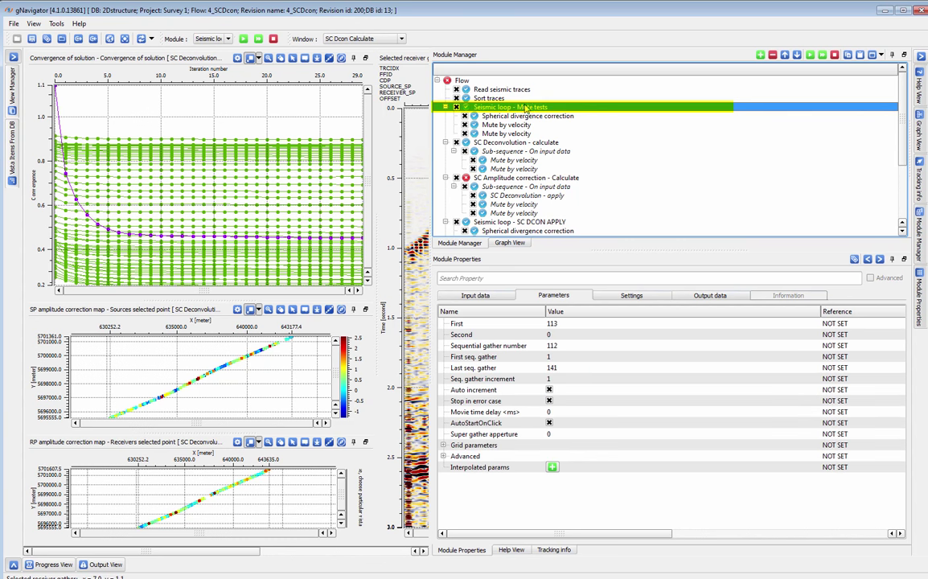
Display the Mute Tests window at full width and compare the input gather with the muted gathers
click(401, 39)
click(341, 47)
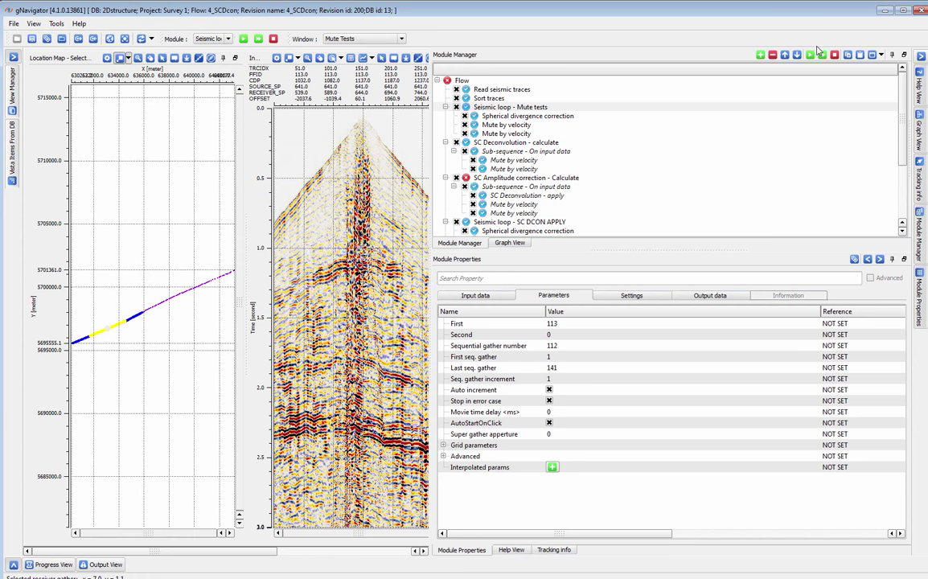
click(904, 54)
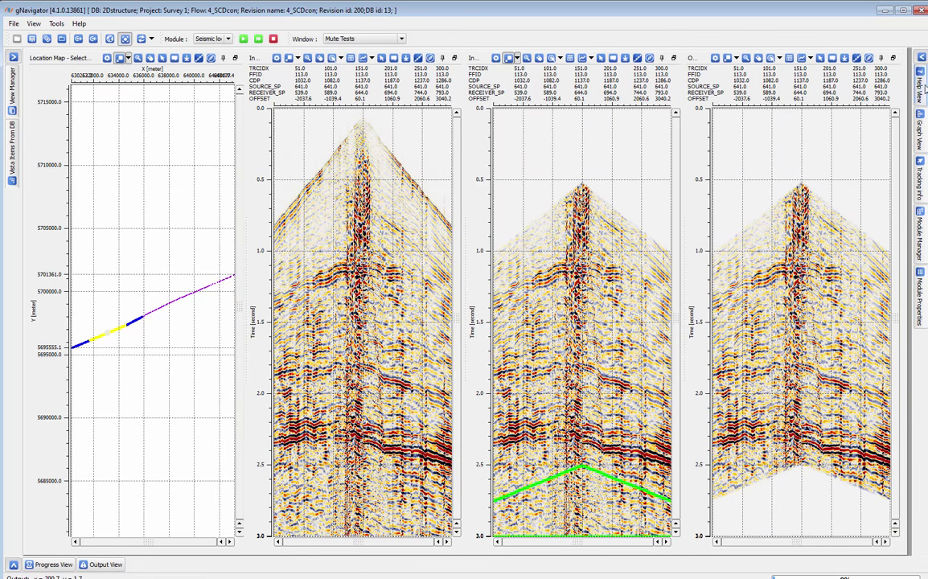
click(921, 58)
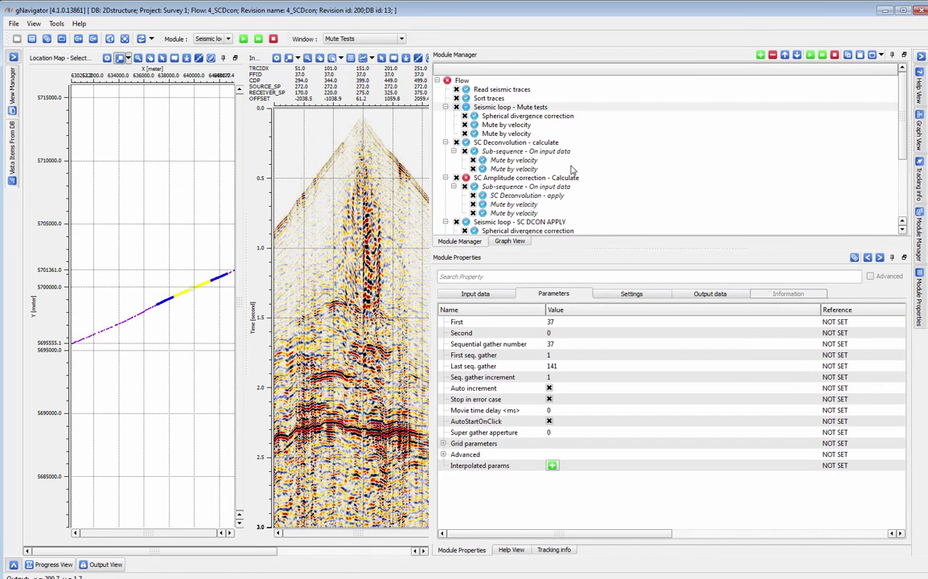
Save the frequency response spectrum output of SC Deconvolution - calculate to the project with the nickname DCONOP
click(510, 142)
click(710, 294)
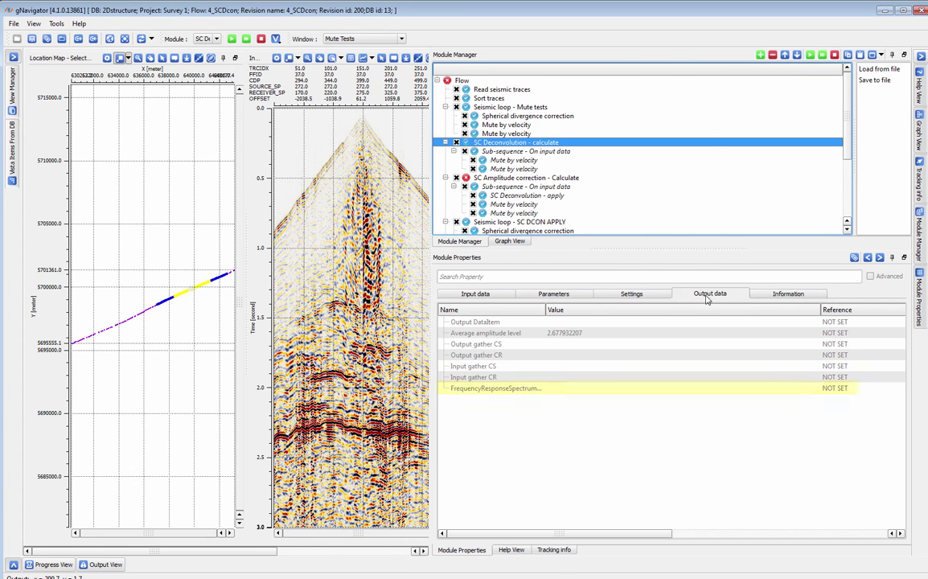
click(474, 389)
right_click(475, 390)
click(507, 395)
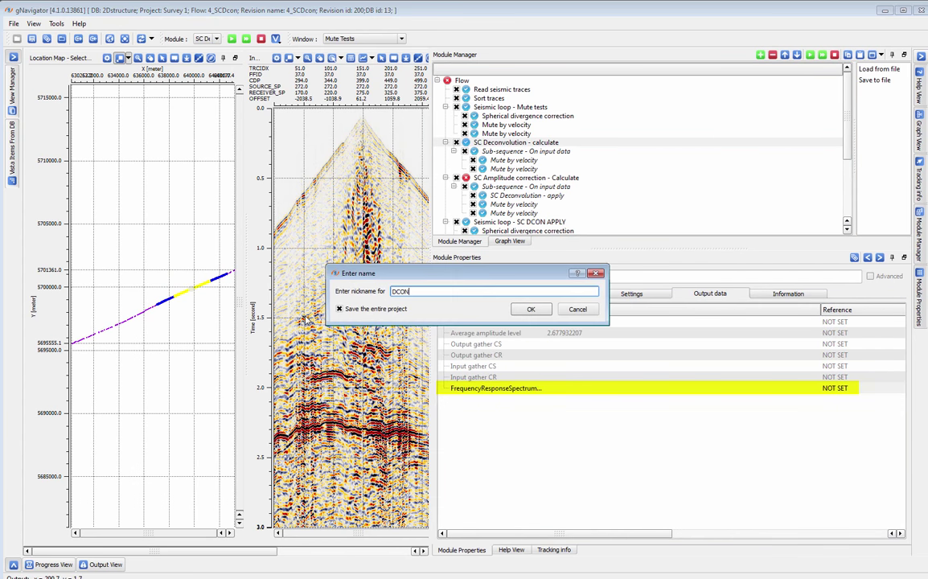
key(Return)
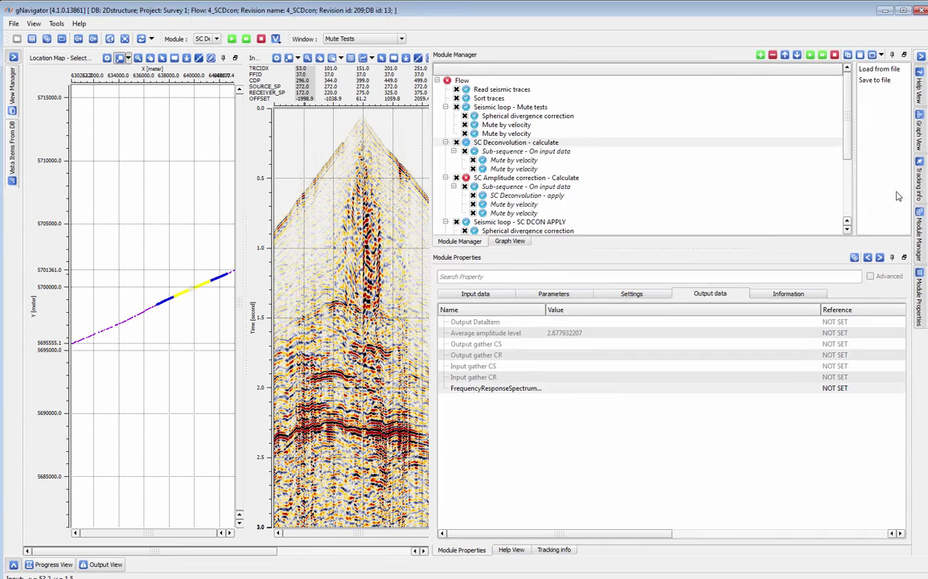
Select SC Deconvolution - apply in the SC DCON APPLY seismic loop and view its output gather in the Apply window
scroll(846, 149, down, 4)
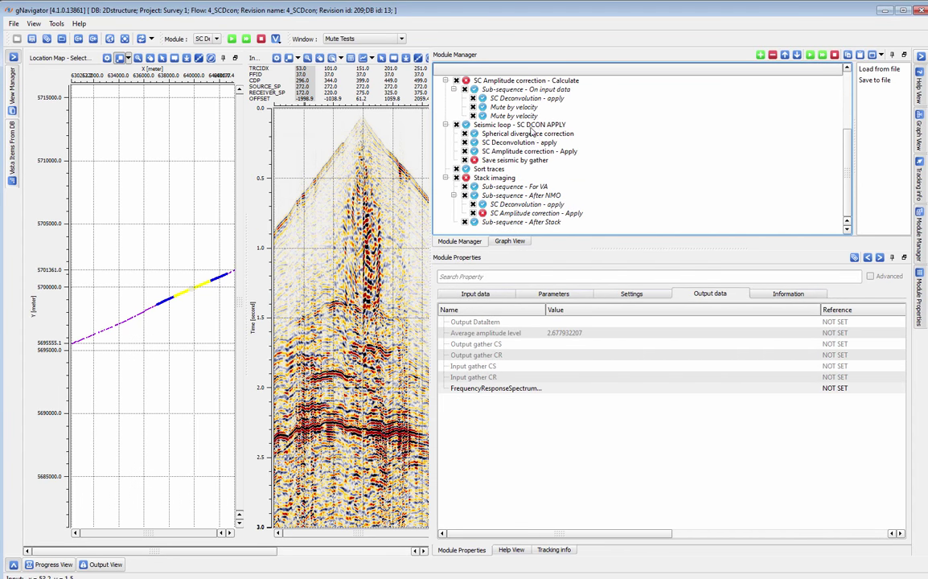
click(530, 127)
click(522, 142)
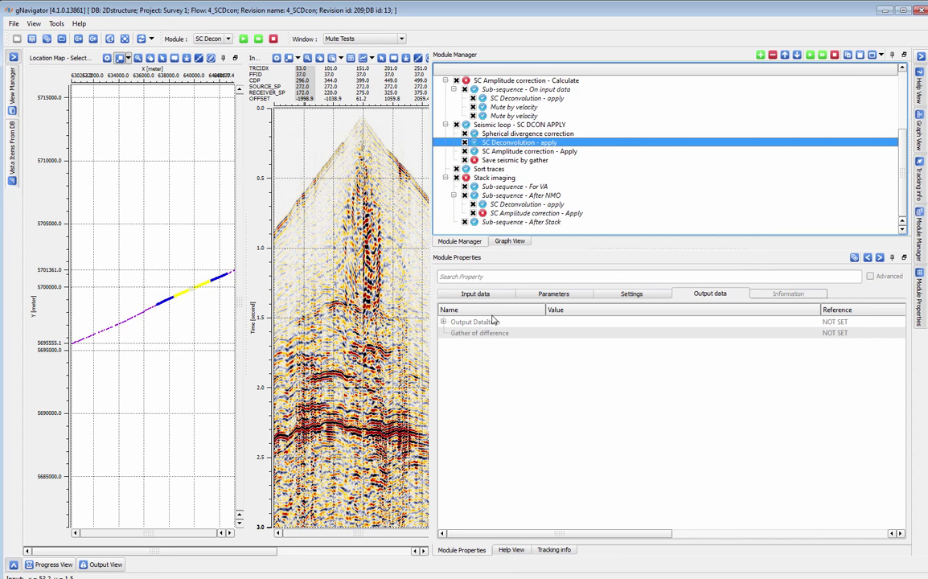
click(402, 39)
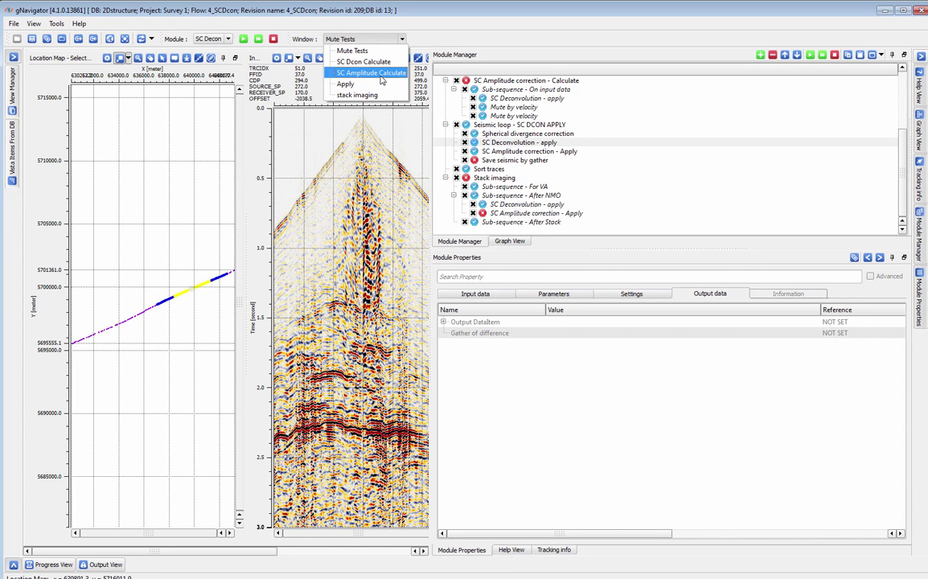
click(354, 78)
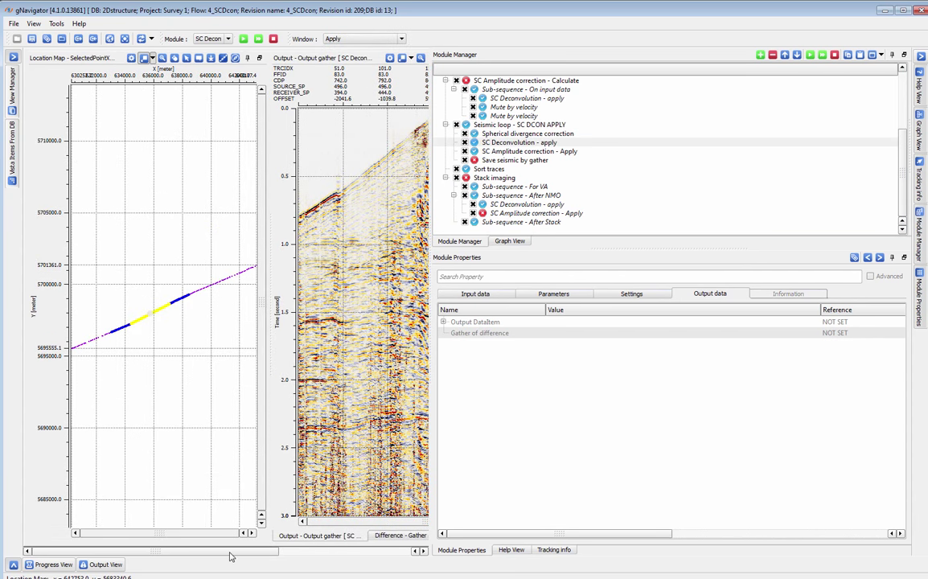
mouse_move(229, 554)
mouse_down()
mouse_move(311, 550)
mouse_move(244, 551)
mouse_up()
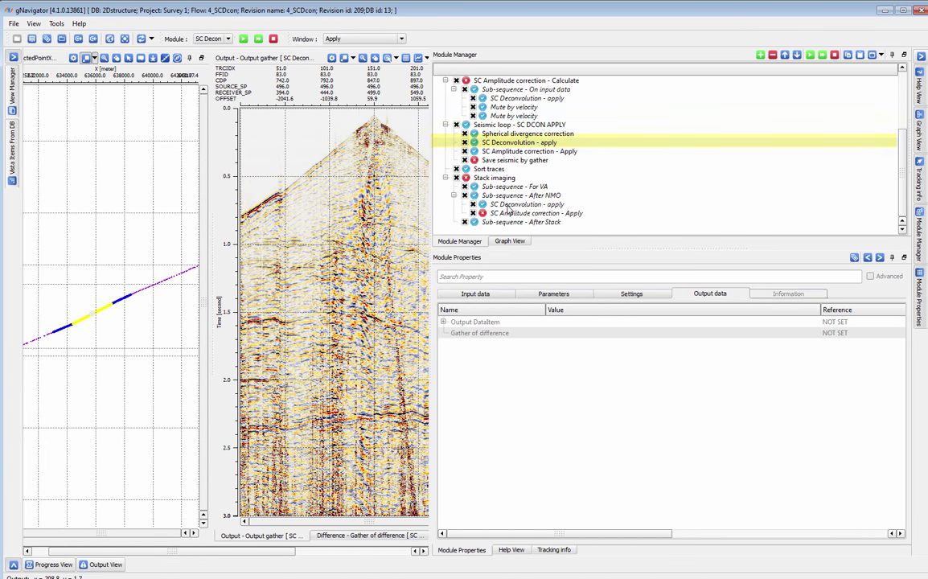
Select SC Deconvolution - apply under the After NMO sub-sequence and view the stack in the stack imaging window
click(509, 206)
click(365, 39)
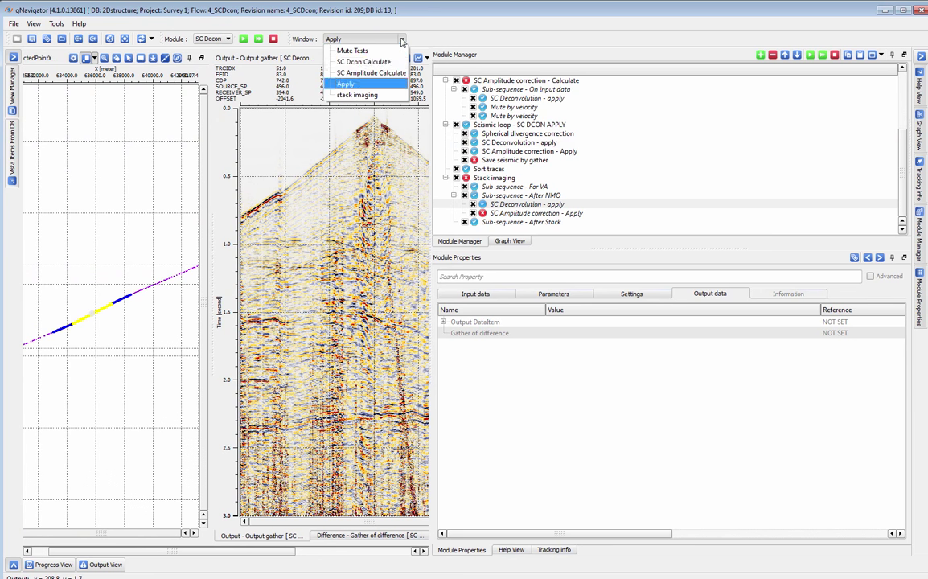
click(374, 97)
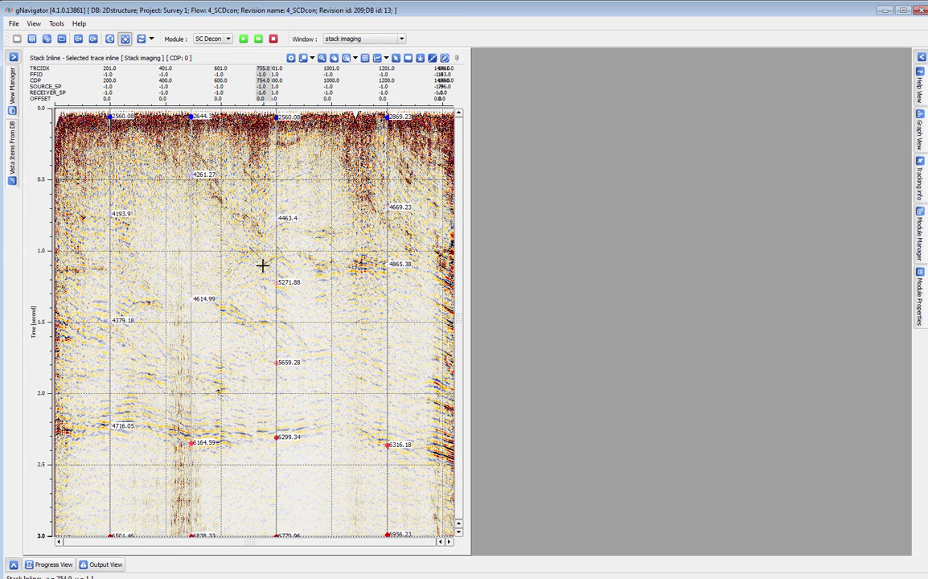
click(922, 56)
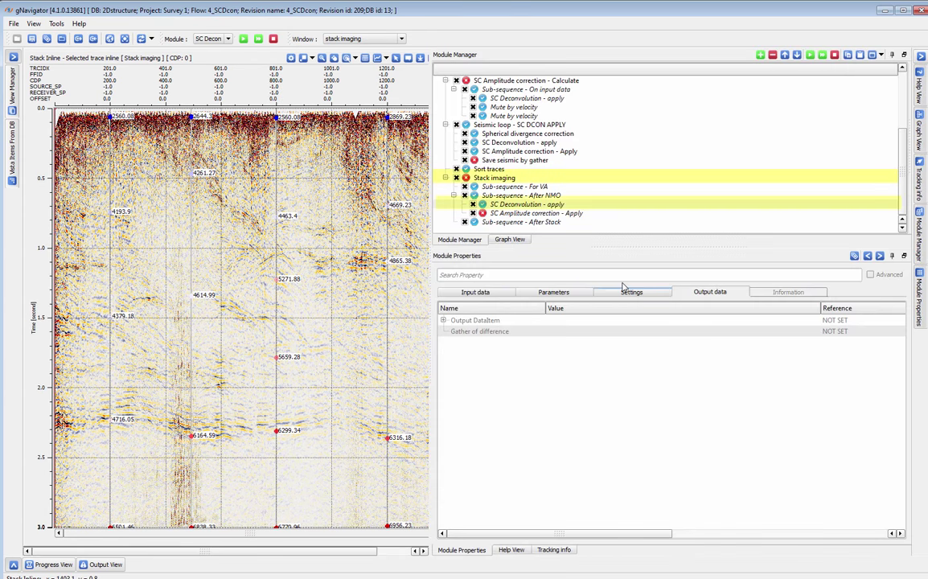
Reference DCONOP as the frequency response spectrum input of the After NMO SC Deconvolution - apply, with CS CR Offset as the domain for applying
click(471, 293)
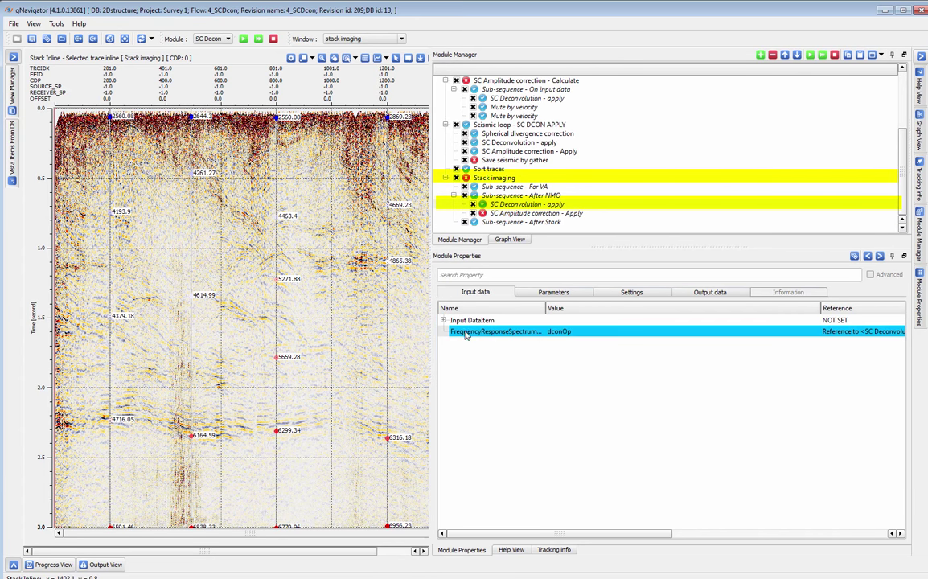
double_click(467, 333)
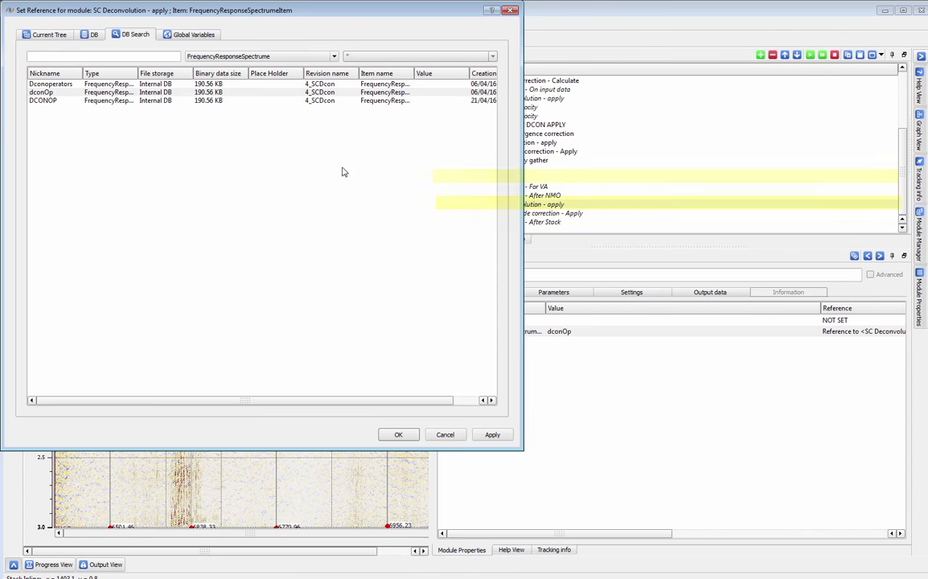
click(36, 101)
click(401, 435)
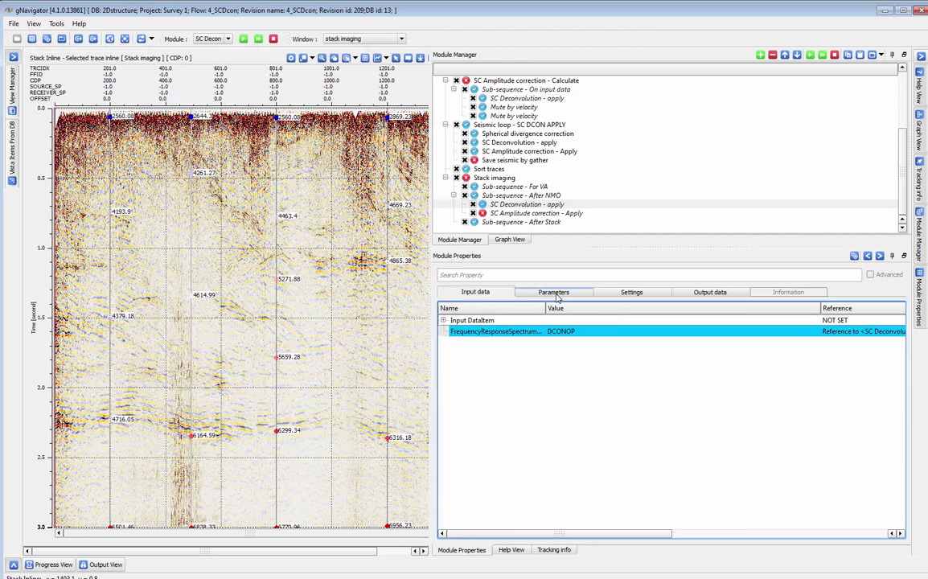
click(553, 294)
click(581, 364)
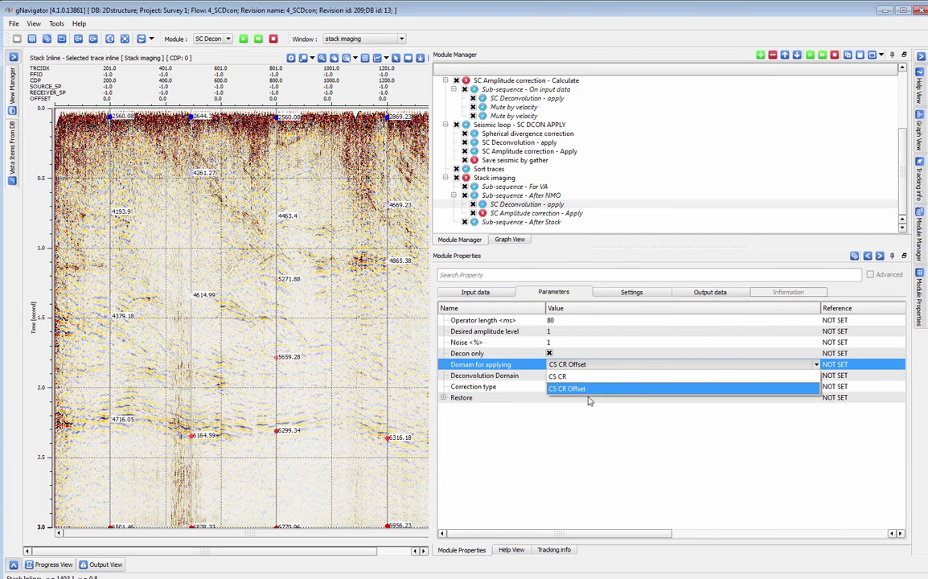
click(588, 391)
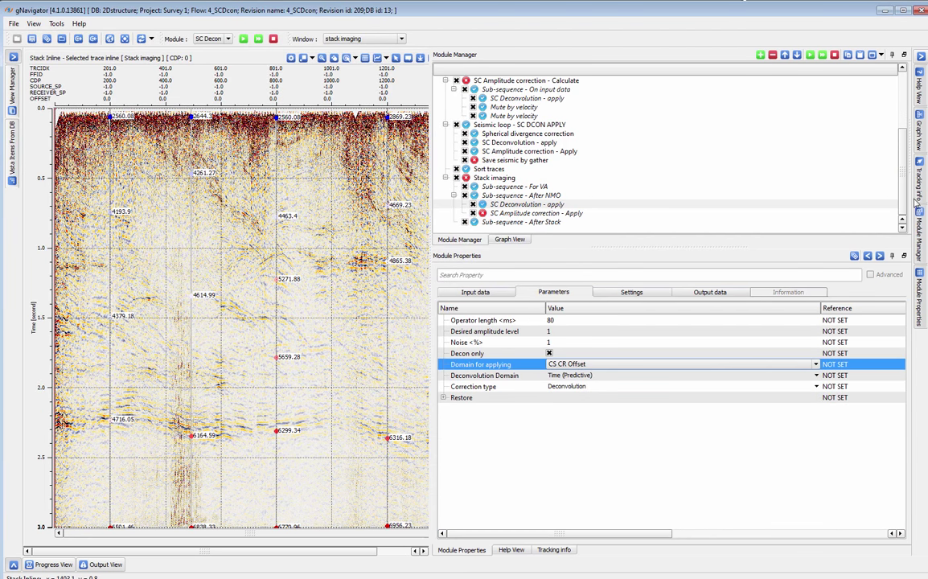
Review the SC DCON APPLY seismic loop parameters and its Save seismic by gather module
scroll(906, 197, up, 2)
click(483, 142)
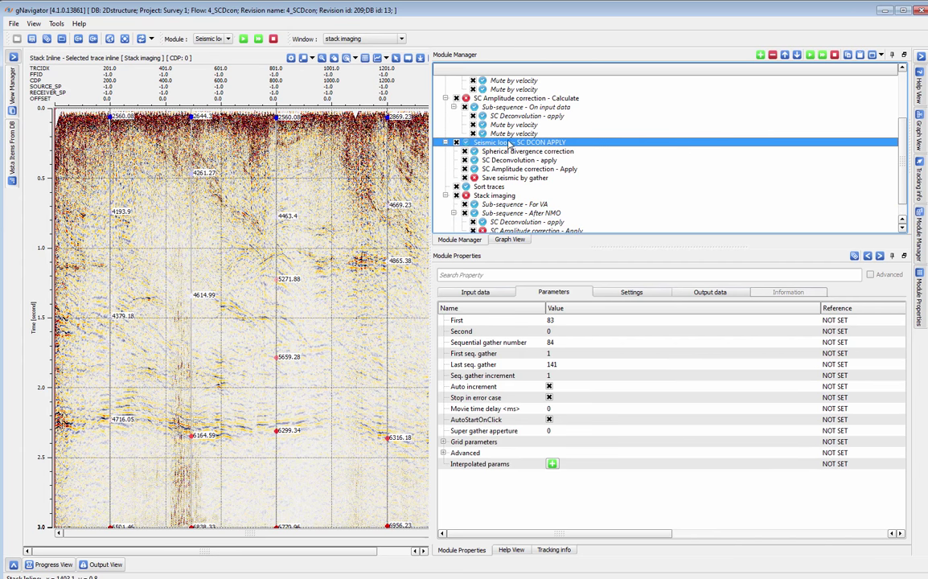
click(537, 180)
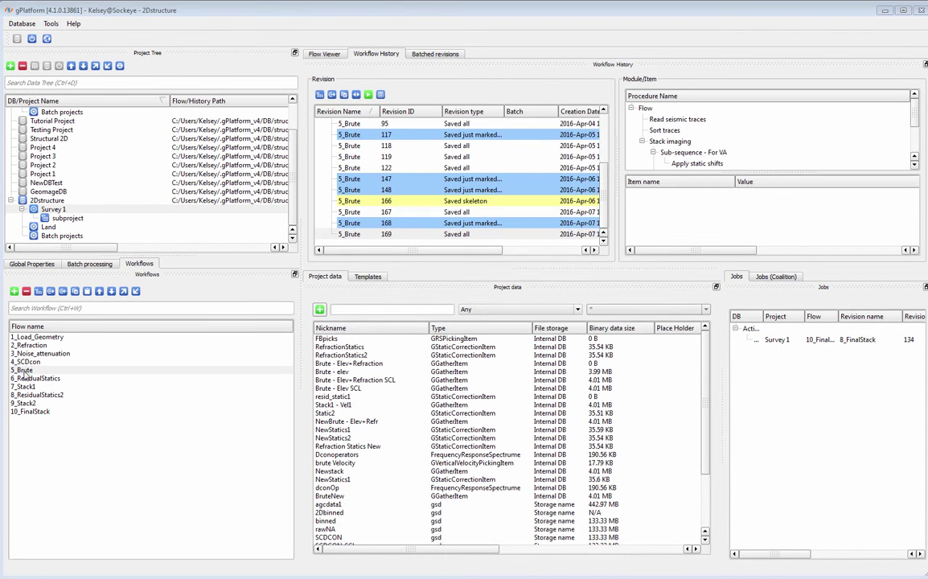
Open the 5_Brute flow and show its Stack imaging module and sub-sequences in widened module panels
double_click(24, 370)
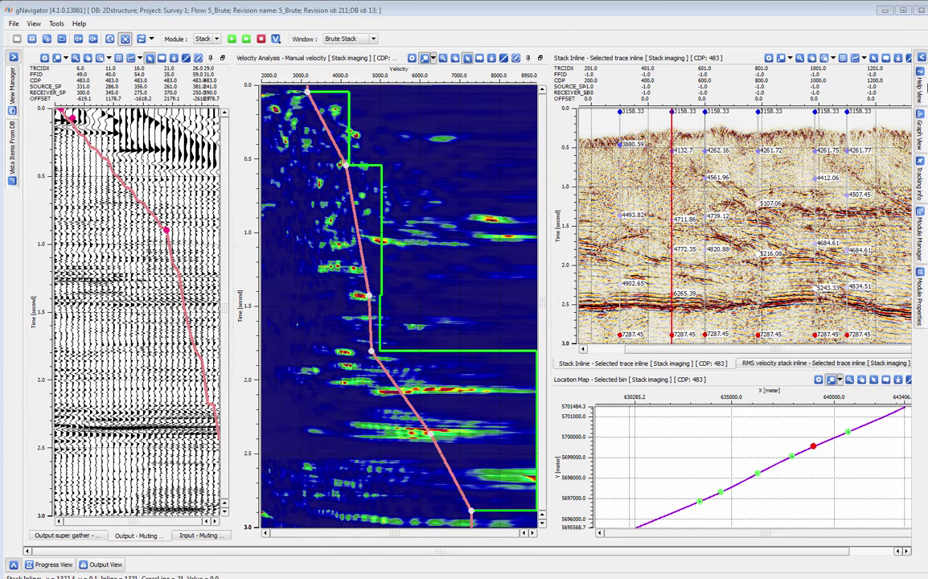
click(919, 59)
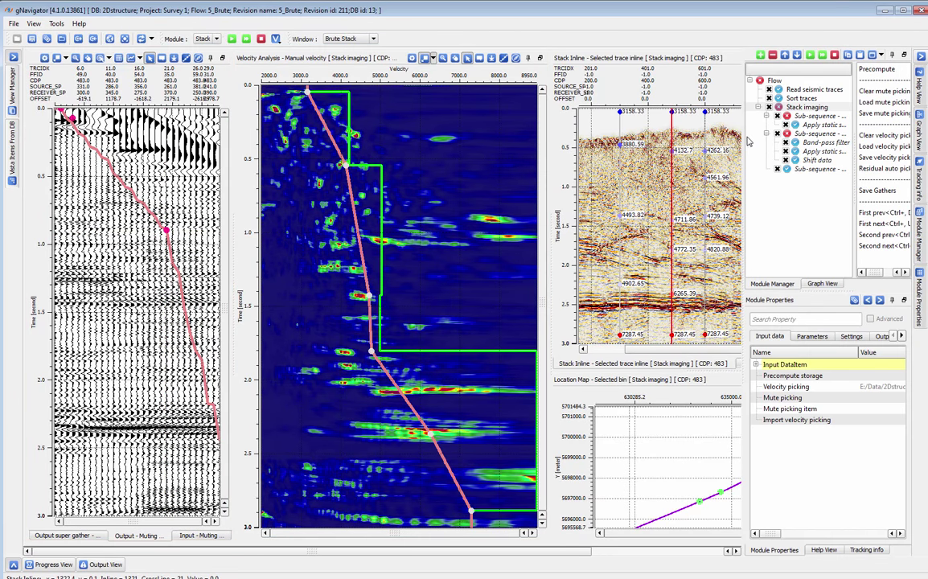
drag(746, 143, 463, 141)
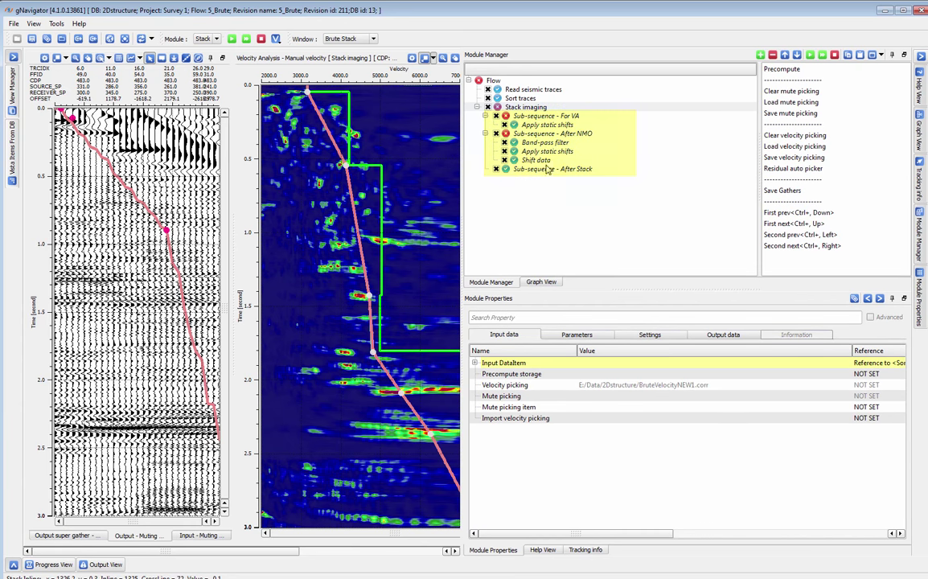
View the velocity analysis at CDP 786 and display the RMS velocity stack inline
click(922, 57)
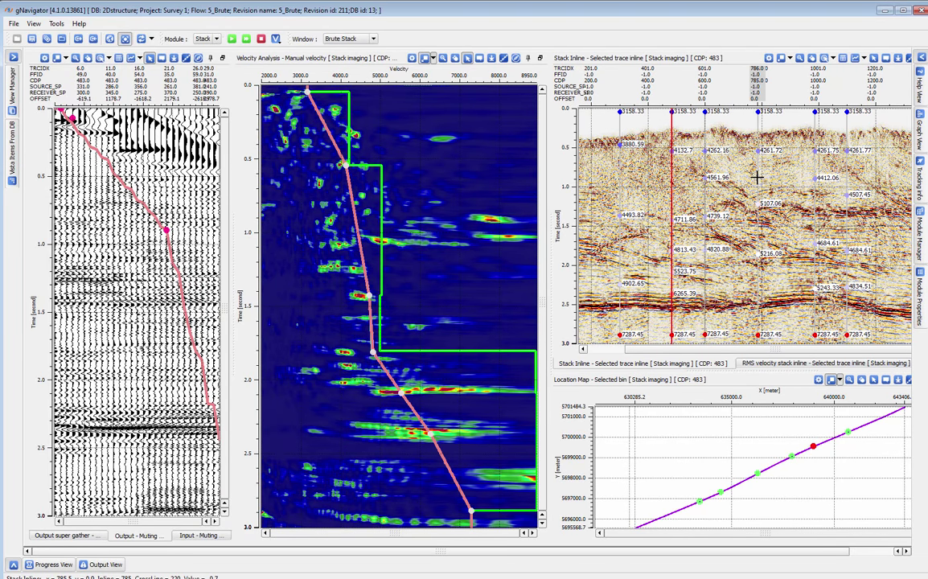
click(758, 305)
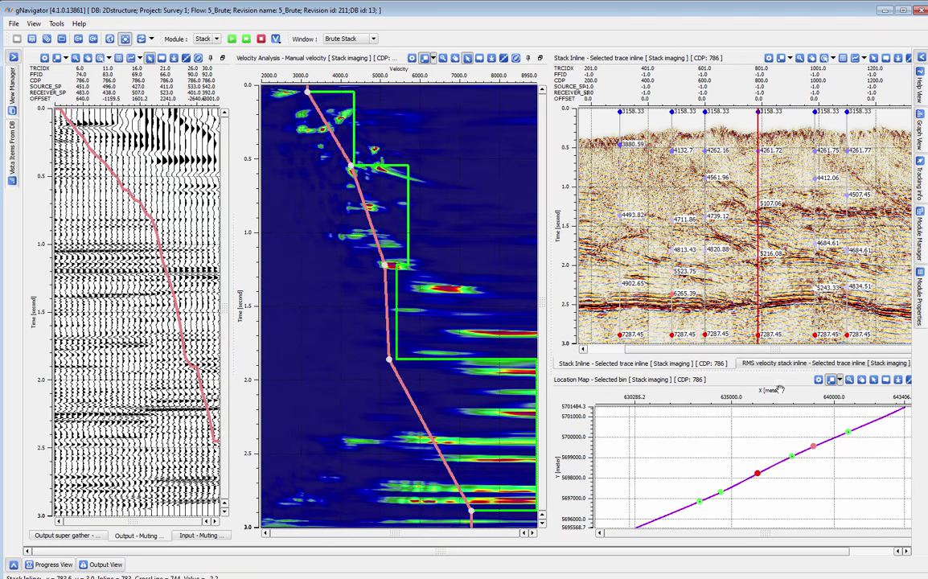
click(788, 367)
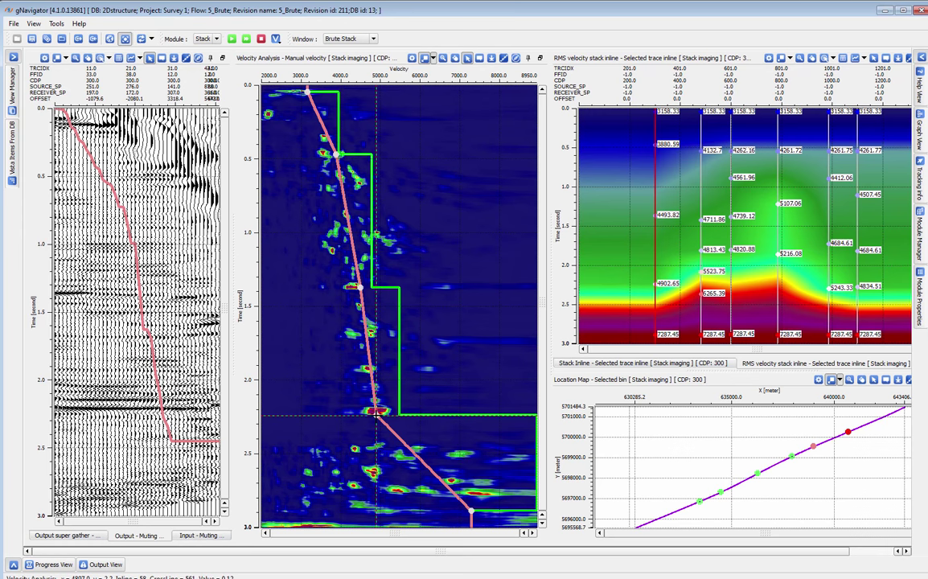
Adjust the CDP 300 velocity pick to about 4897 near 2.2 s and save the velocity picking as "brute velocity"
mouse_move(378, 413)
mouse_down()
mouse_move(402, 404)
mouse_move(375, 412)
mouse_up()
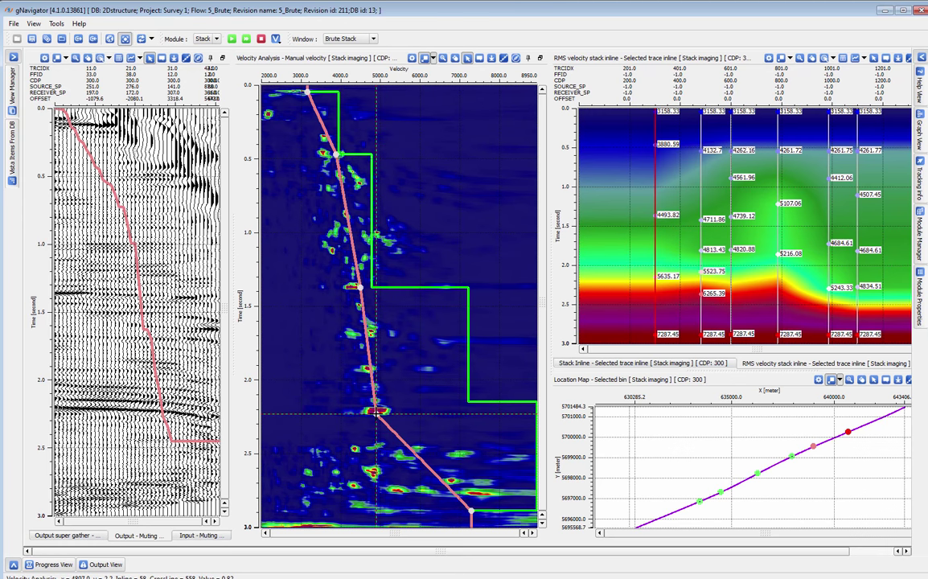
click(922, 57)
click(797, 158)
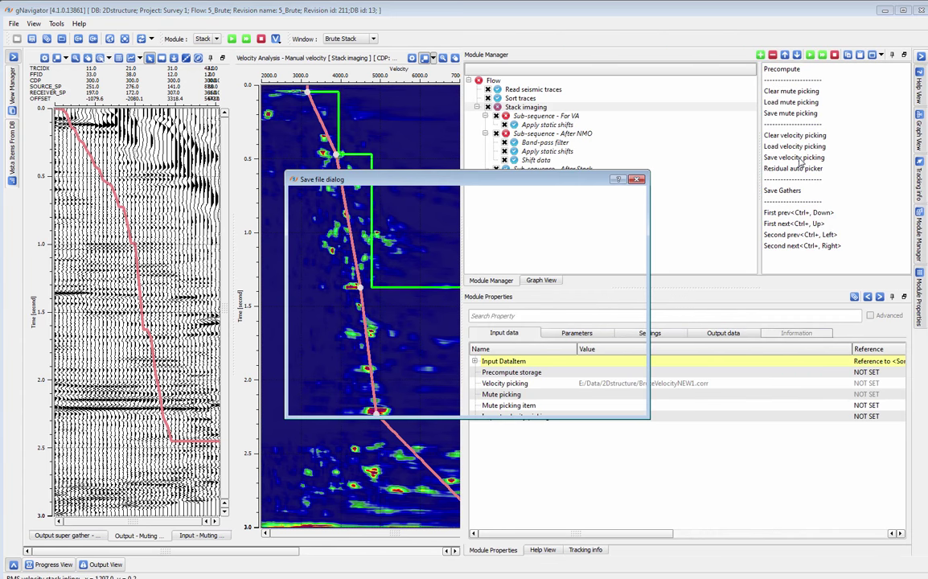
click(403, 386)
text(brute velocity)
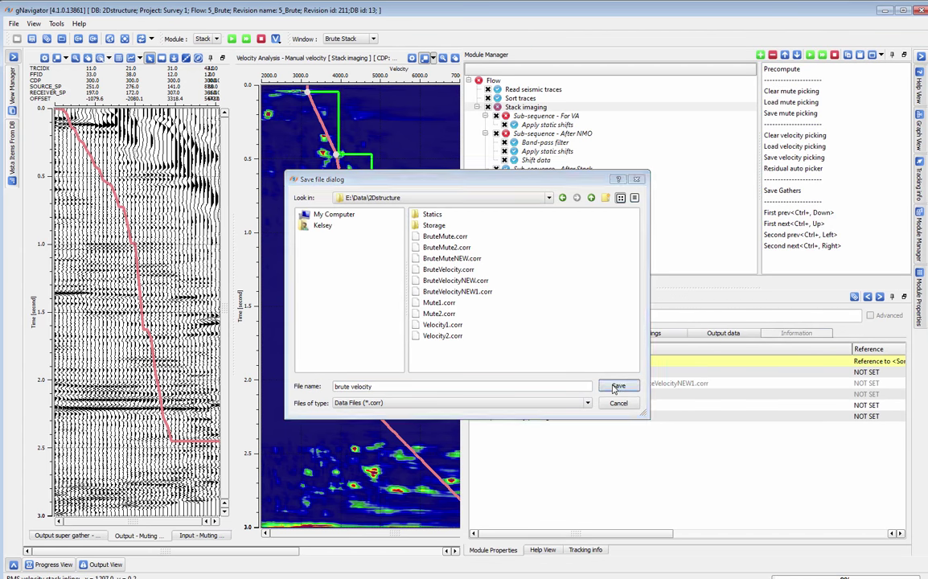
key(Return)
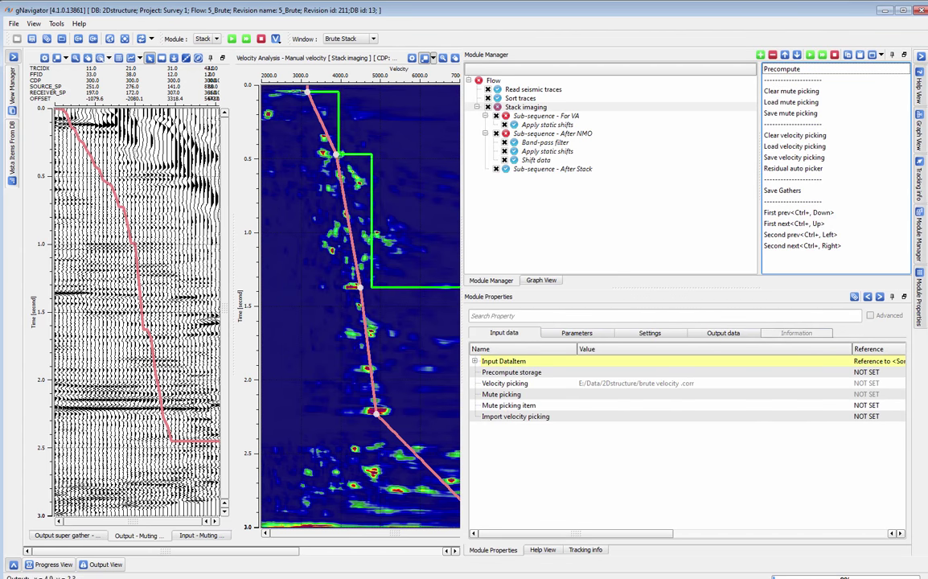
Save the Velocity picking item out of Stack imaging to the project with the nickname VelocityPicksBru
click(713, 332)
right_click(532, 371)
click(554, 377)
text(VelocityPicksBru)
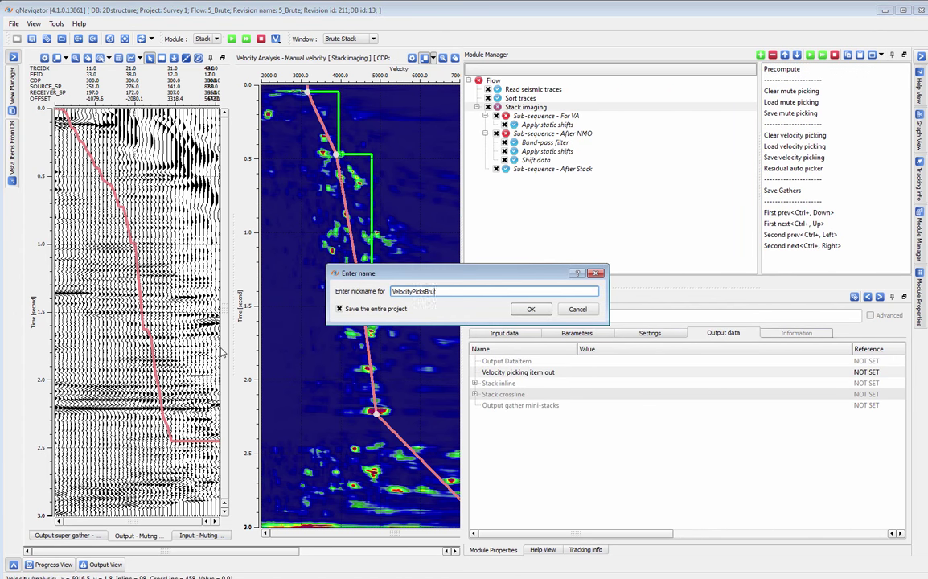
key(Return)
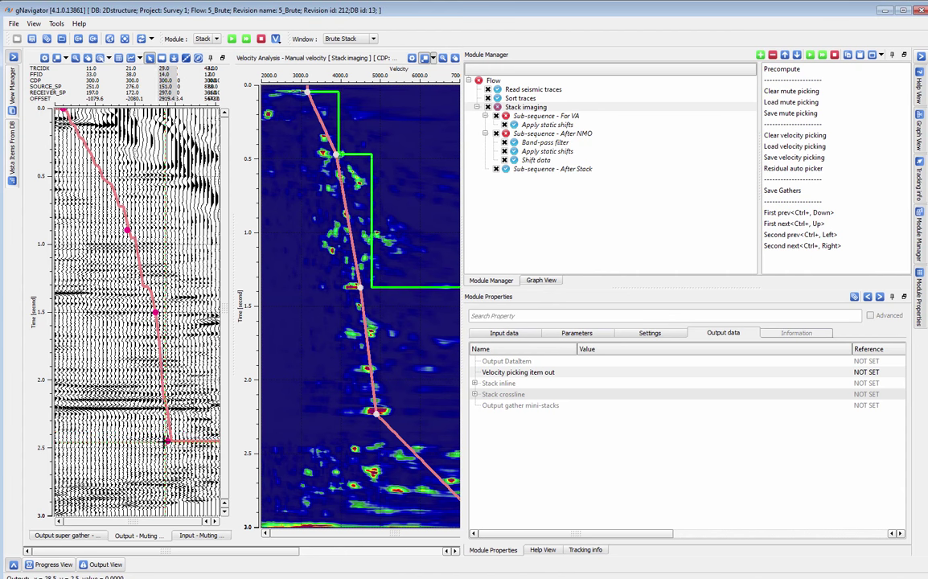
Reshape the mute on the CDP 300 gather with points at about 0.7 s, 2.35 s and 2.7 s
drag(167, 440, 215, 475)
drag(196, 416, 194, 429)
drag(127, 230, 139, 206)
Save the Stack Inline view's output gather stack inline with the nickname "BruteStack", including the entire project
click(920, 57)
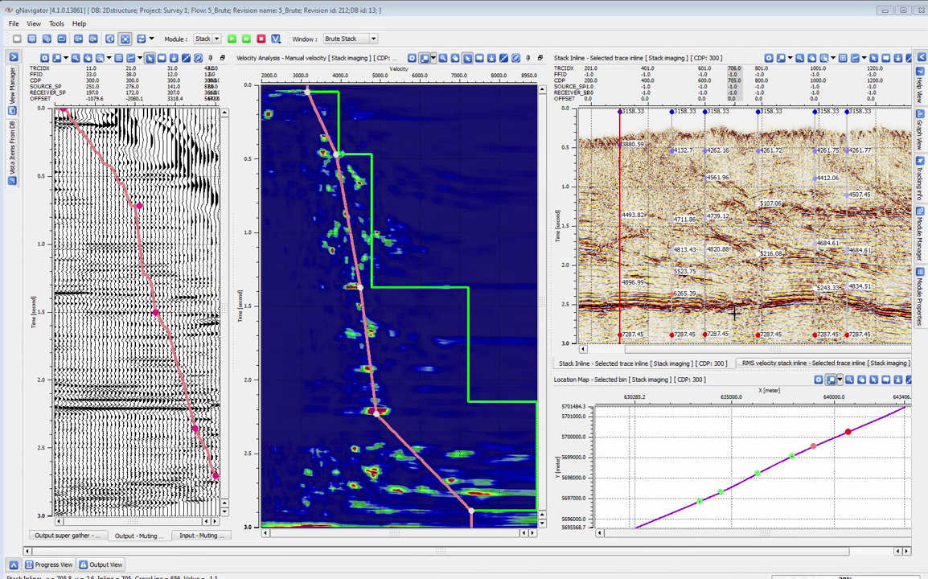
click(769, 57)
right_click(491, 310)
click(510, 327)
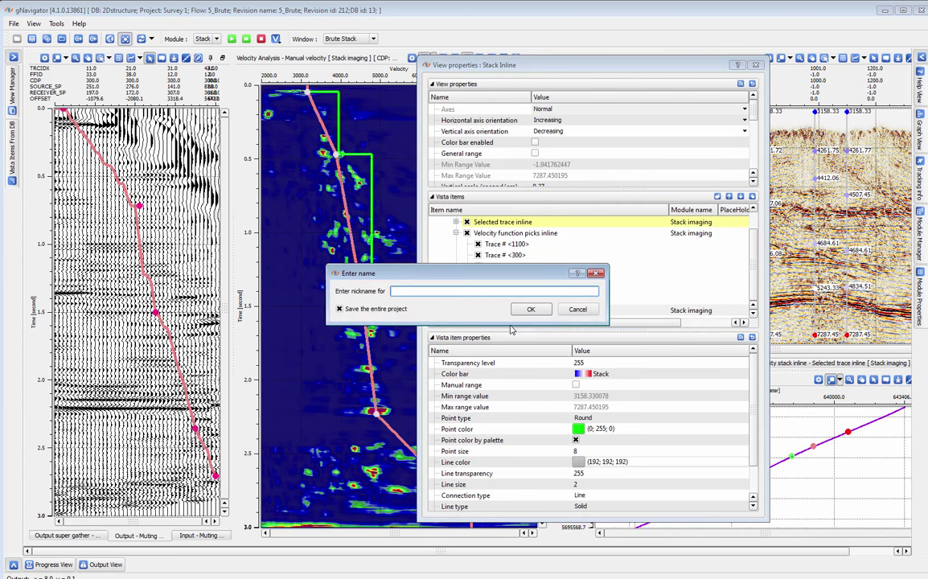
text(BruteStack)
key(Return)
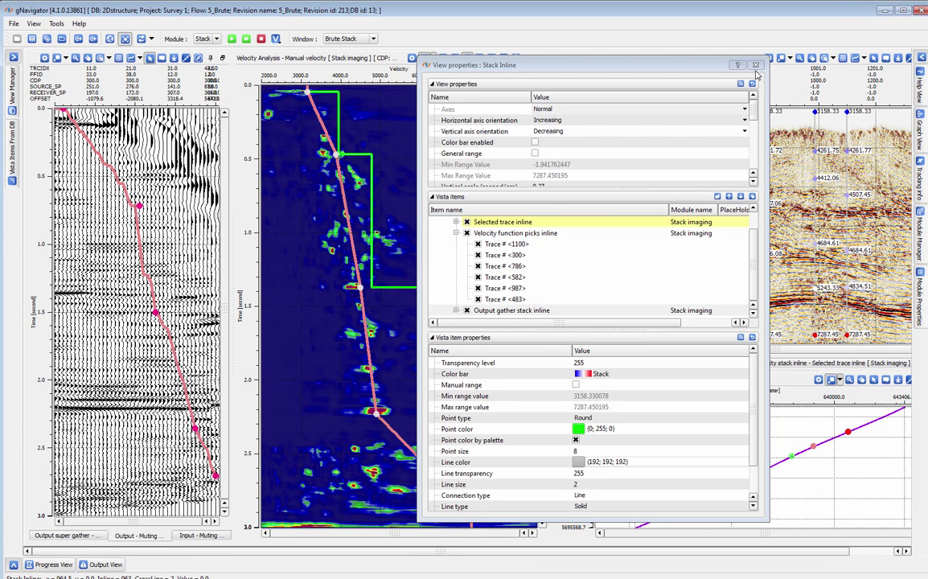
click(755, 65)
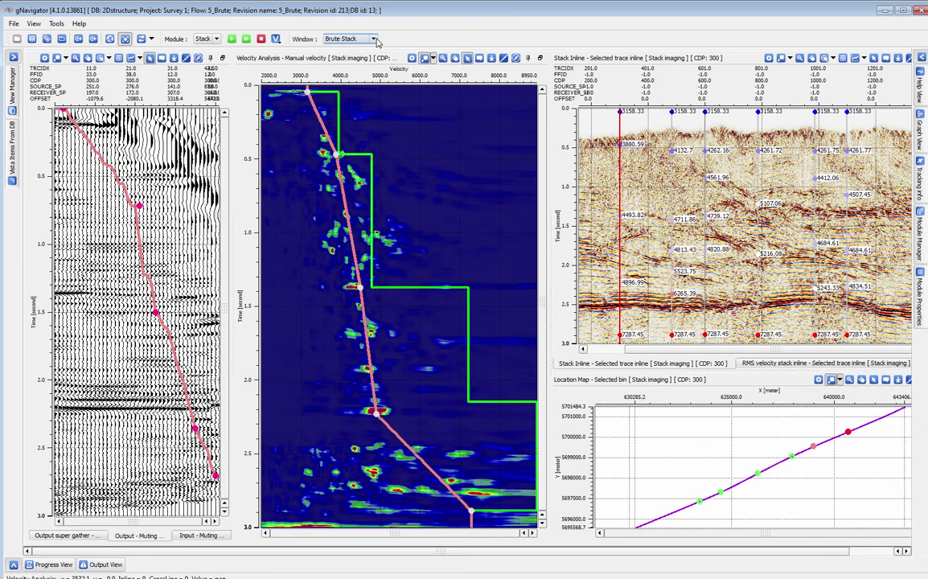
In the Compare window, create a seismic view named "Brute - Elevation+Refraction" from the saved item Brute - Elev+Refraction SCL
click(344, 39)
click(351, 62)
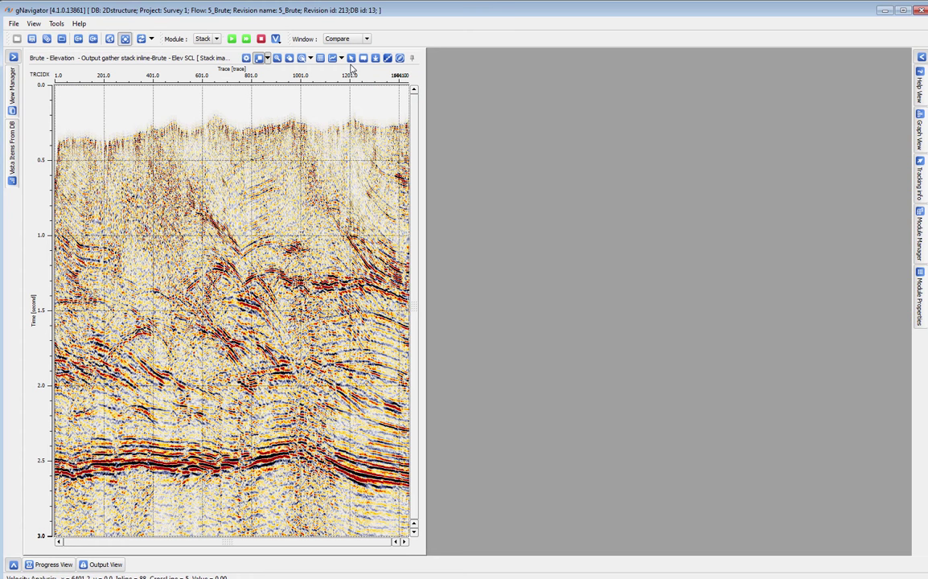
click(14, 58)
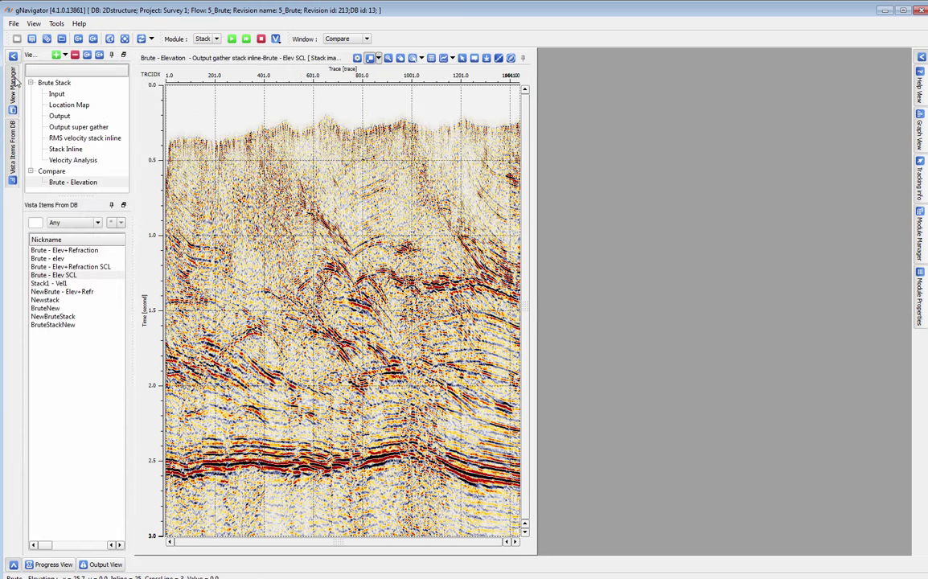
drag(68, 266, 653, 246)
text(Brute - Elevation+Refraction)
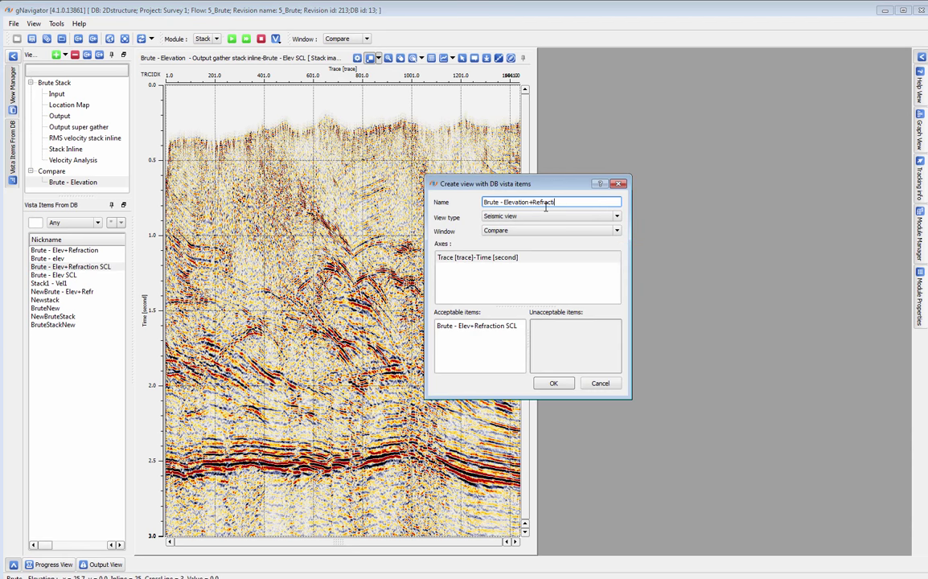
key(Return)
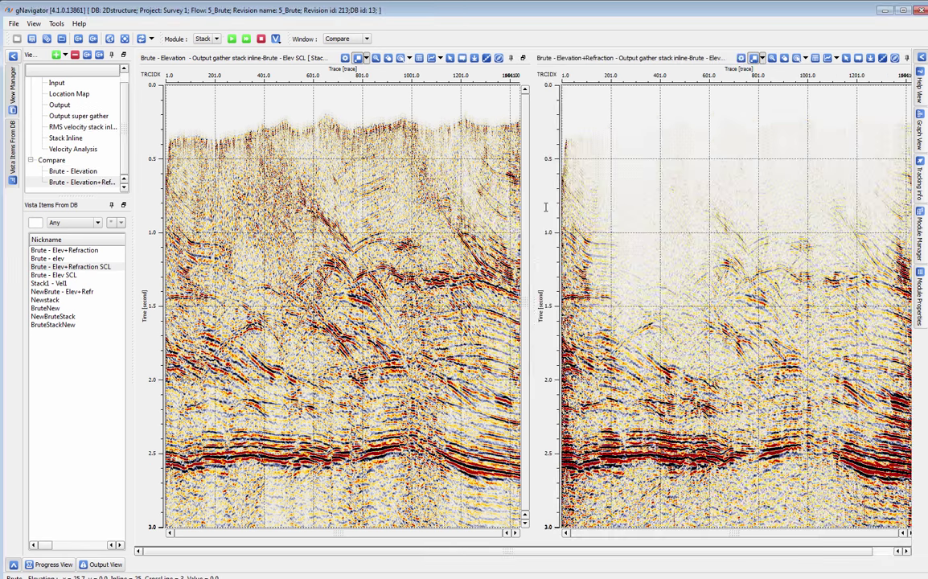
Propagate the Brute - Elevation stack's display properties to all compatible views and collapse the view list for a side-by-side comparison
click(345, 58)
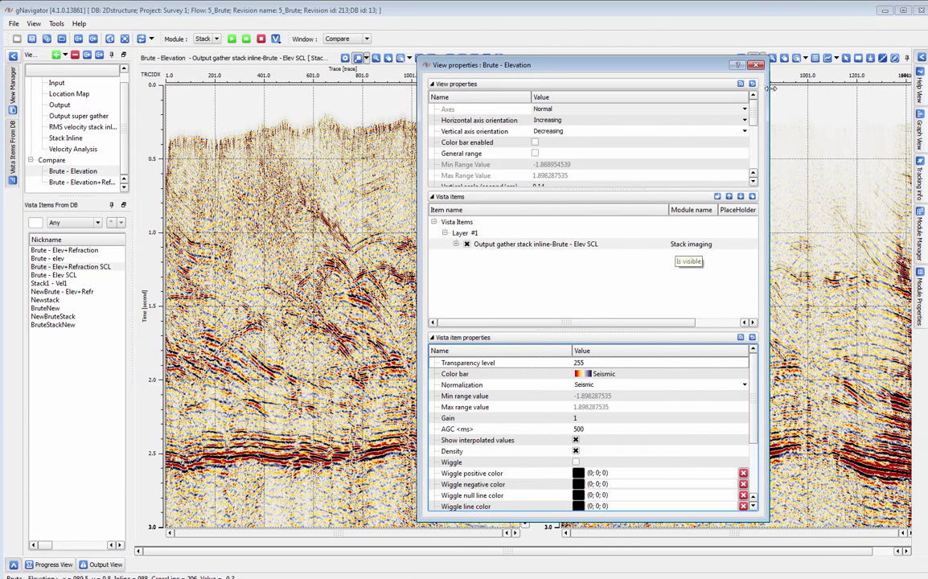
click(741, 338)
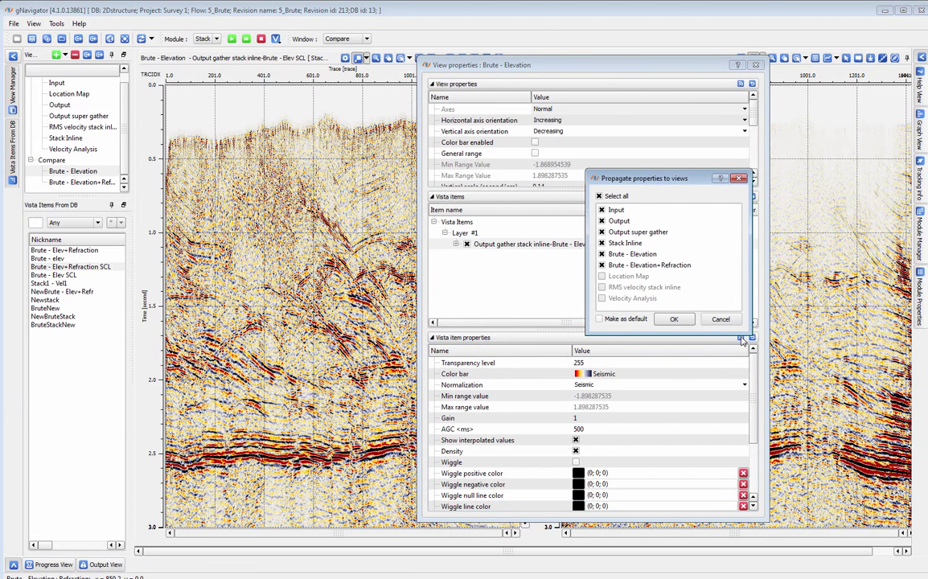
click(679, 321)
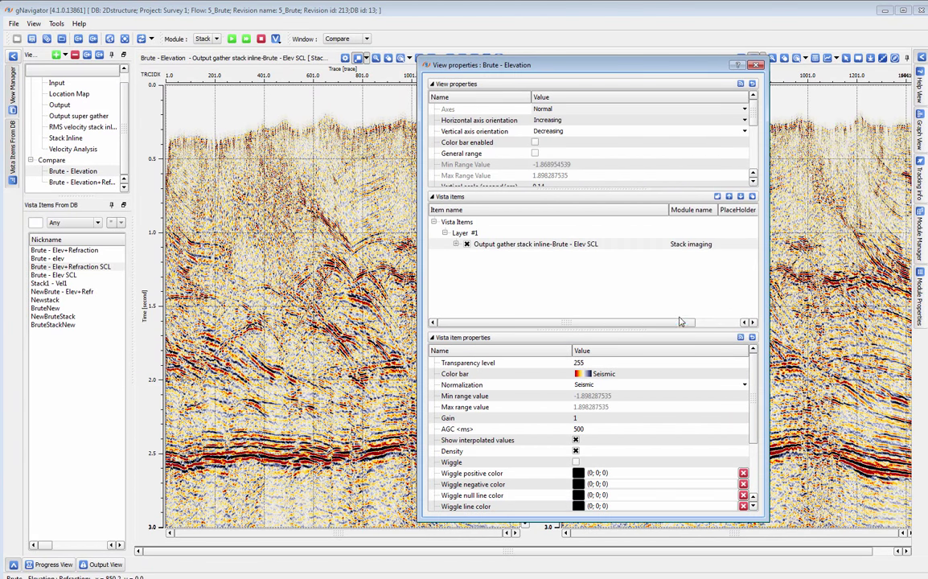
click(755, 64)
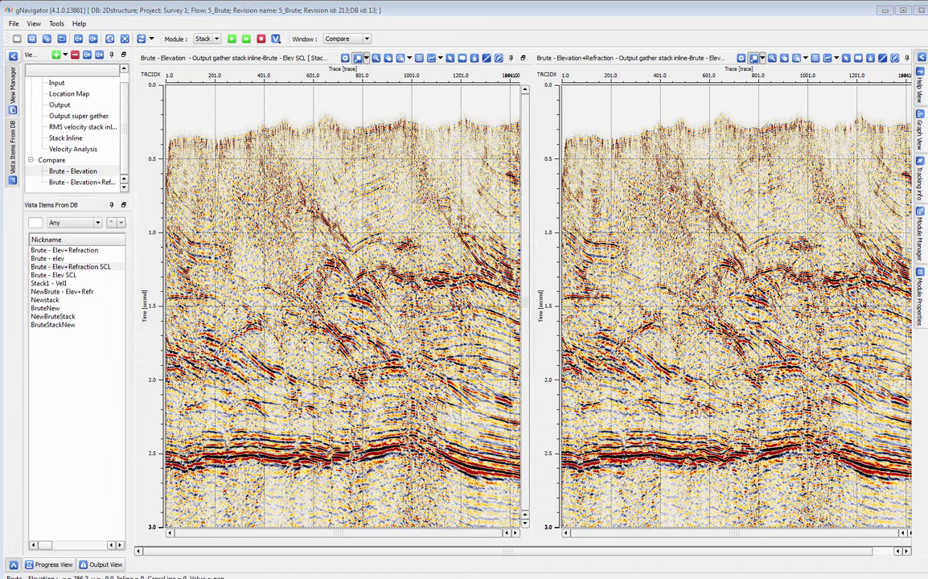
click(14, 56)
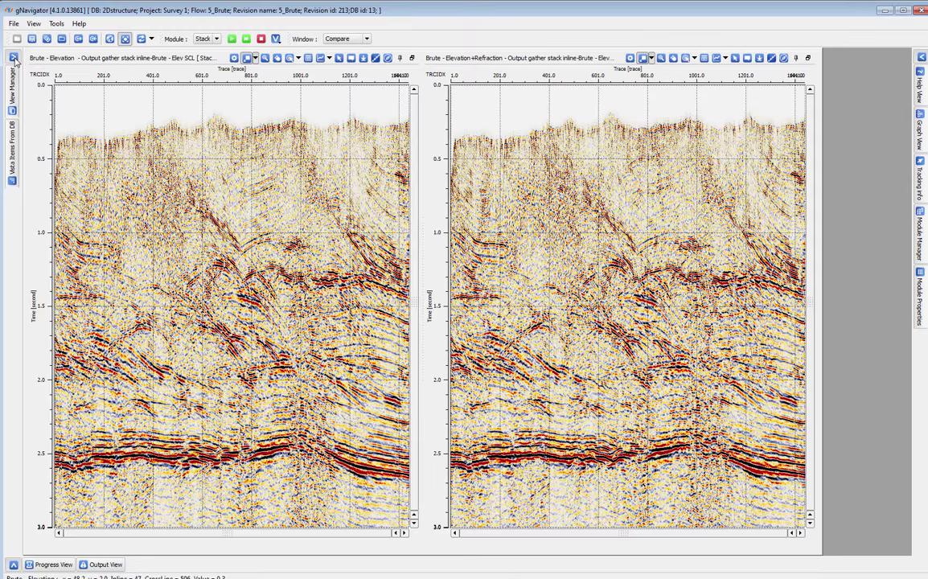
Close the 5_Brute flow and open the 6_ResidualStatics flow
click(918, 10)
click(439, 368)
double_click(32, 377)
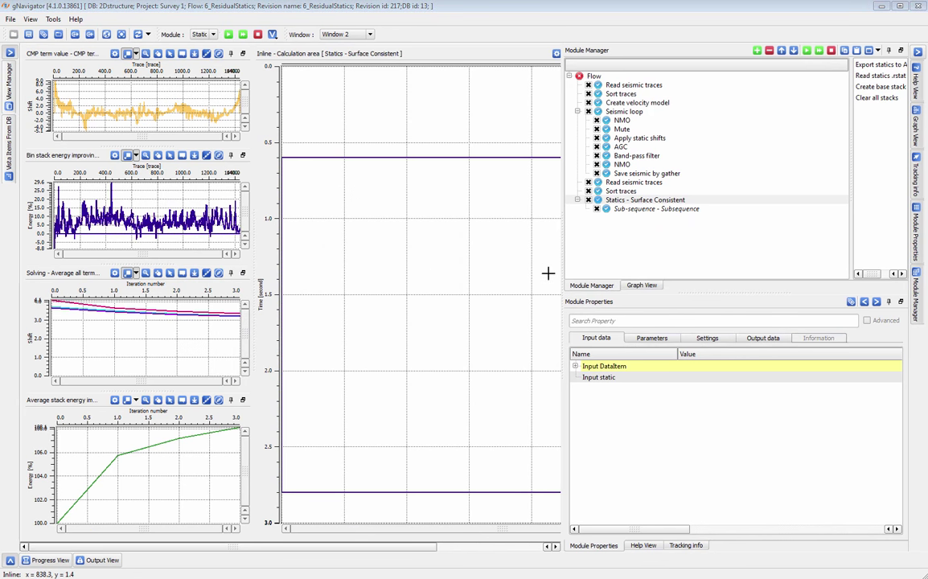
Review the Save seismic by gather parameters and the NMO settings of the Statics - Surface Consistent module
click(650, 173)
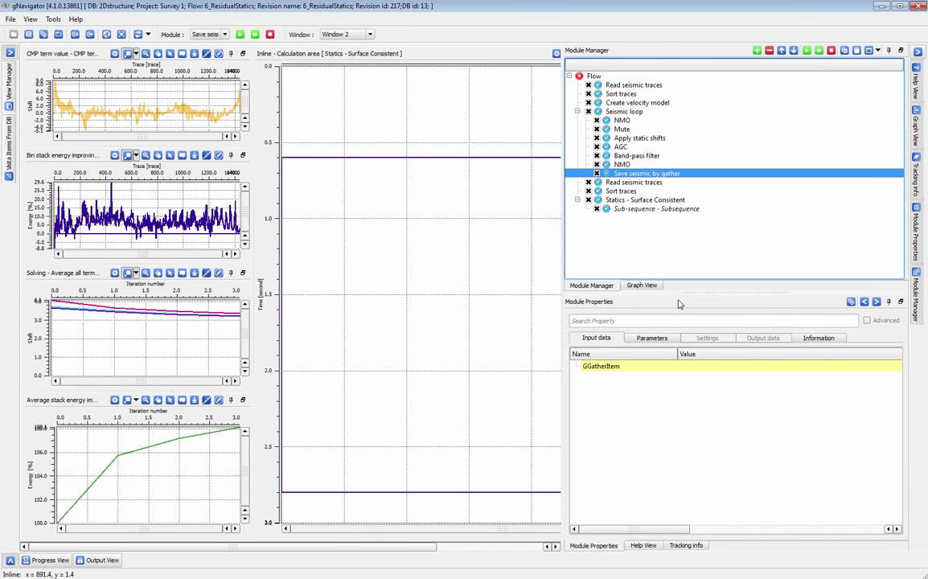
click(652, 338)
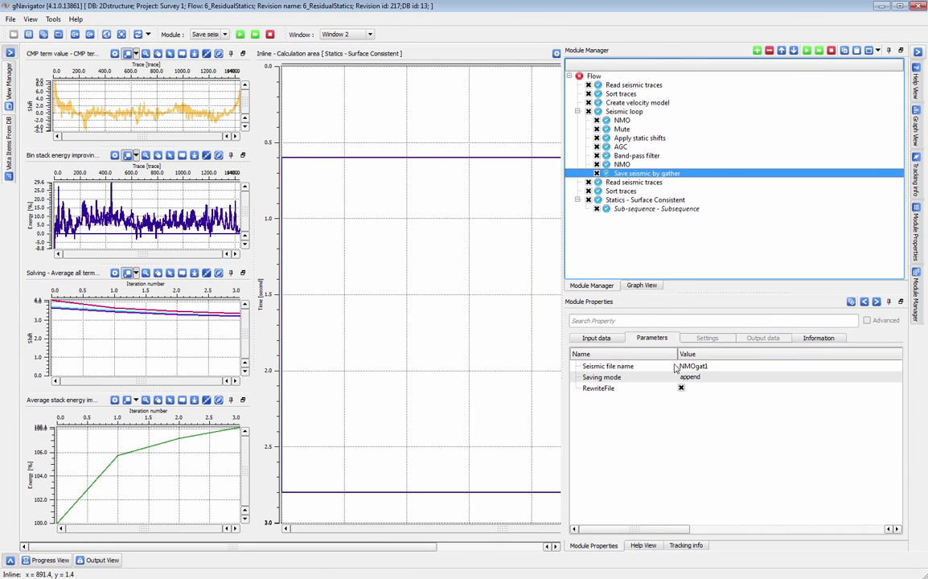
click(670, 200)
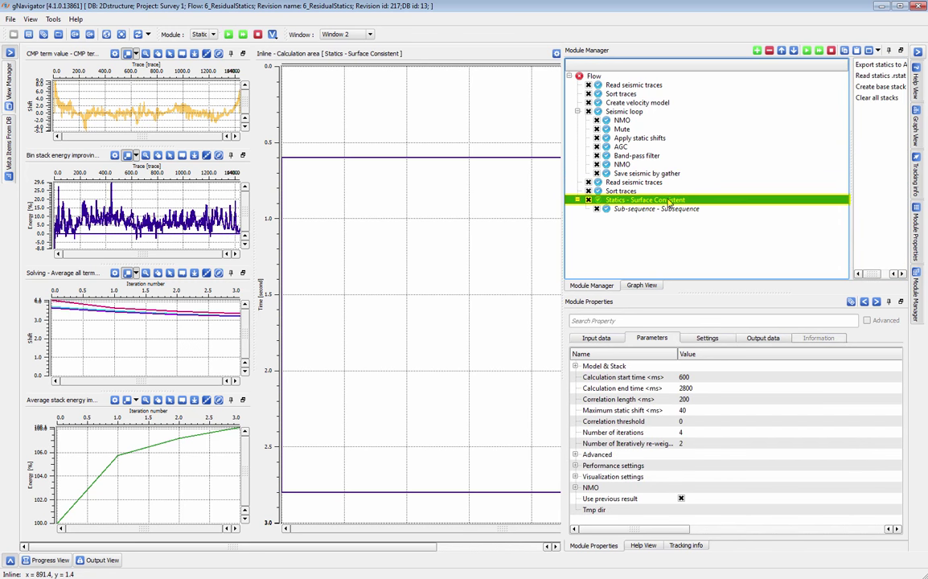
click(575, 487)
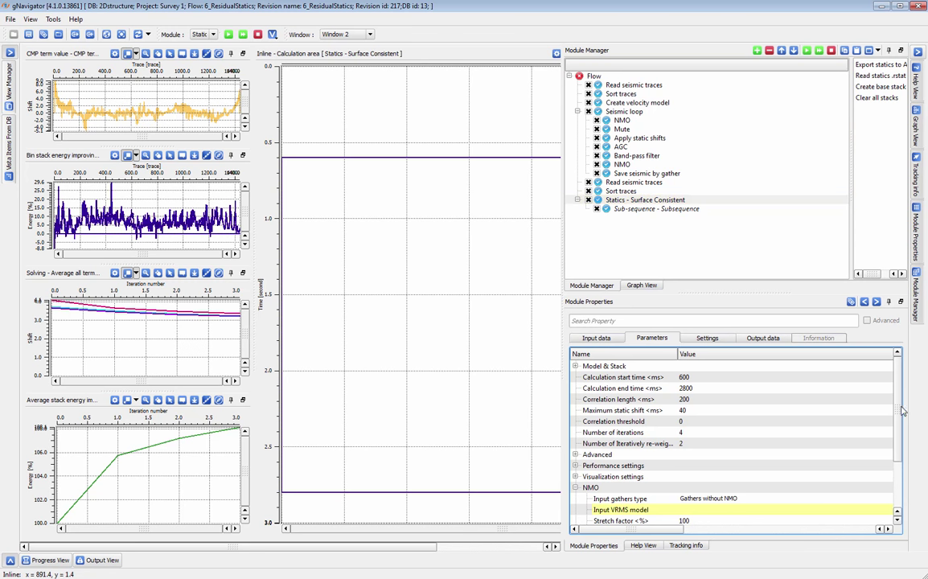
drag(899, 408, 900, 472)
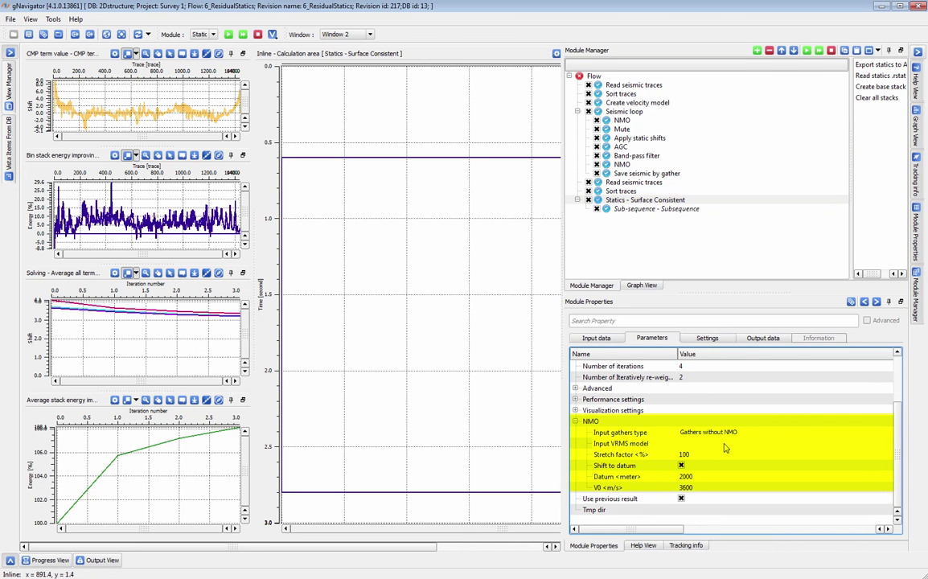
Create the base stack for Statics - Surface Consistent and widen the inline view to show it
double_click(876, 87)
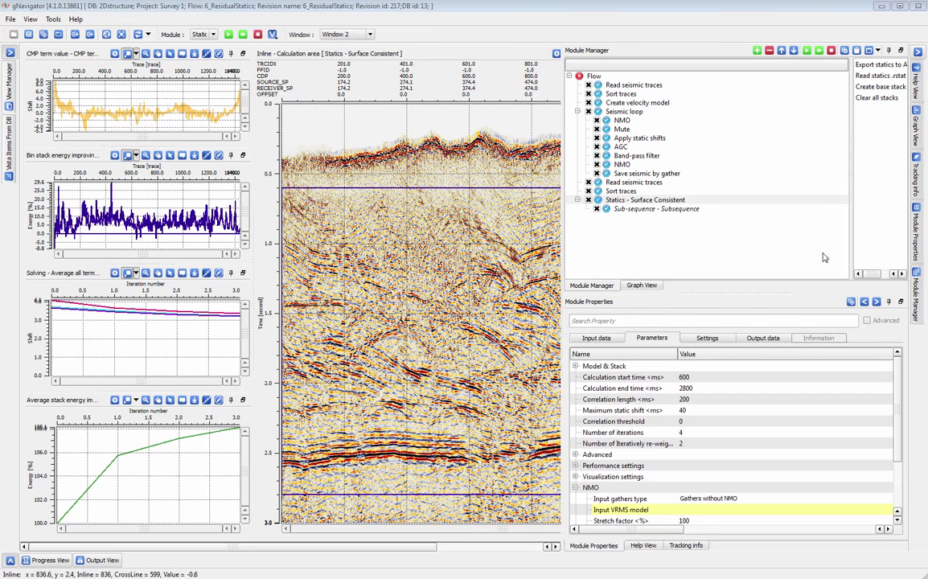
drag(561, 232, 713, 281)
Try a calculation start time of 500 ms, restore it to 600 ms and narrow the inline view again
click(838, 376)
text(5)
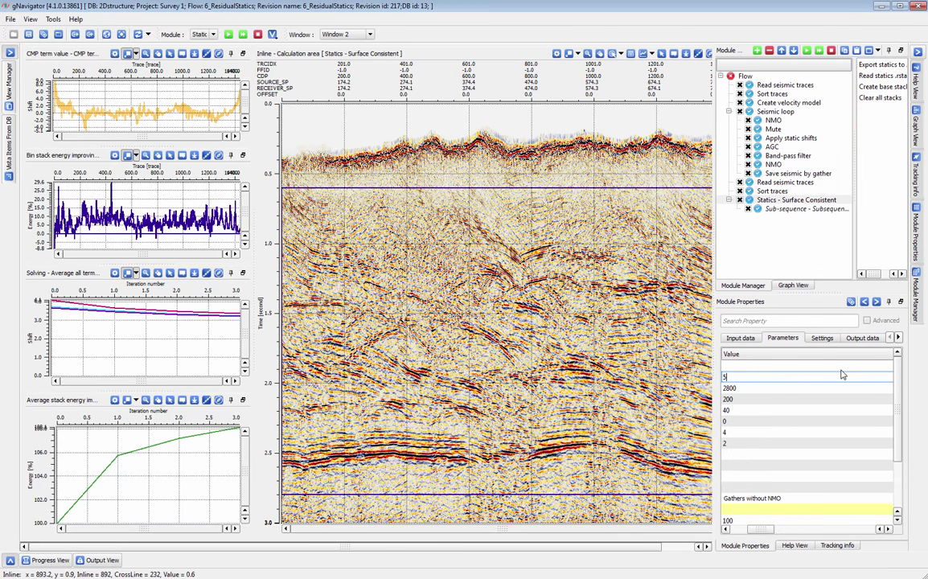
text(00)
key(BackSpace)
key(BackSpace)
key(BackSpace)
text(600)
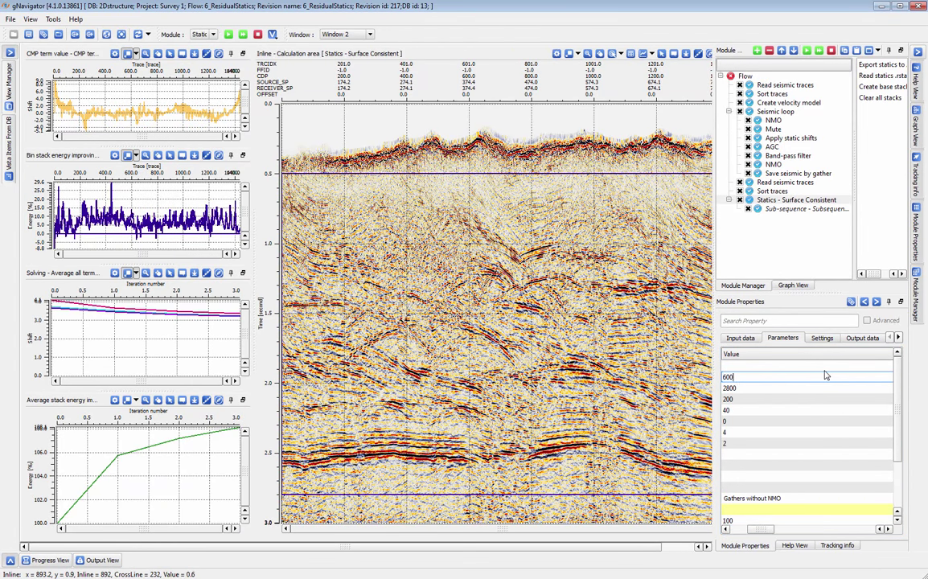
key(Return)
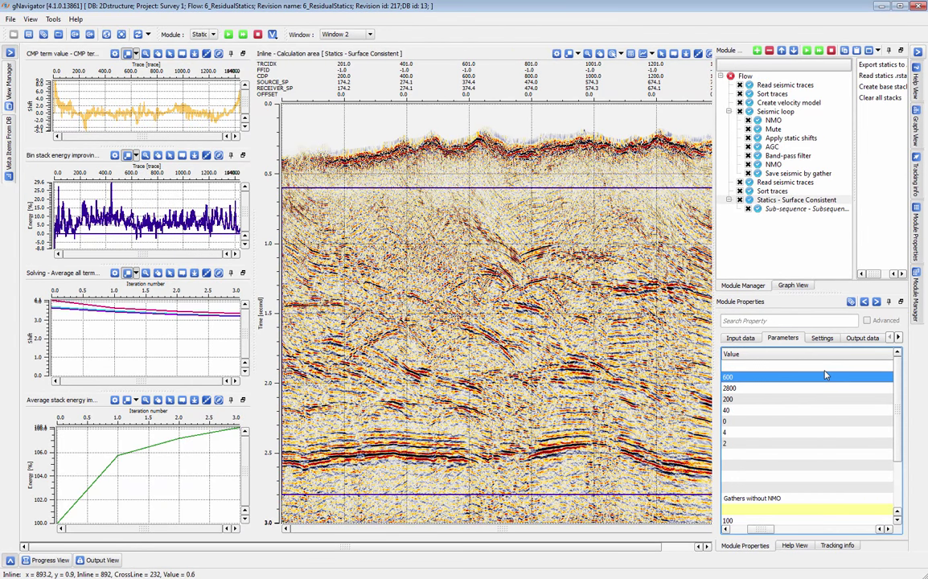
drag(704, 231, 562, 231)
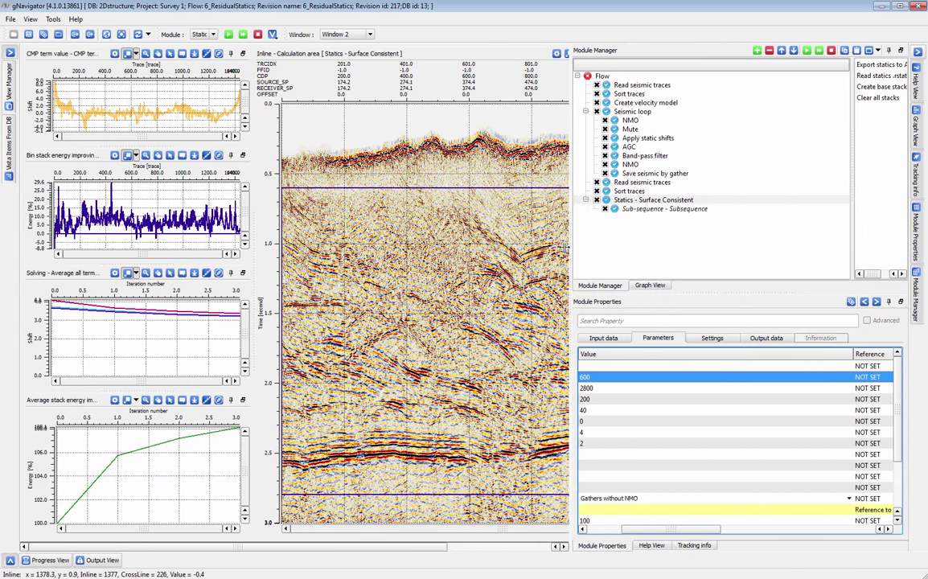
Expand and examine the Visualization settings of the Statics - Surface Consistent module
click(587, 530)
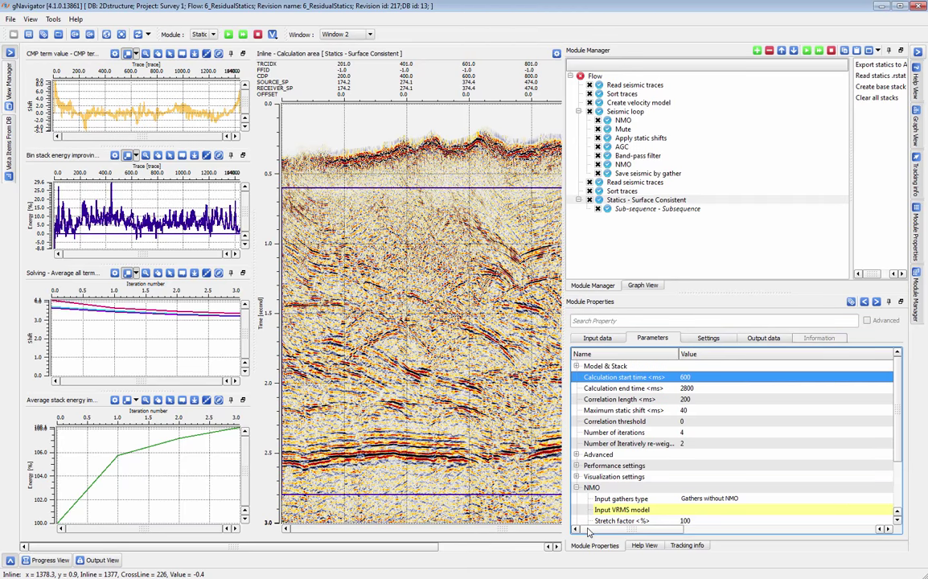
click(575, 475)
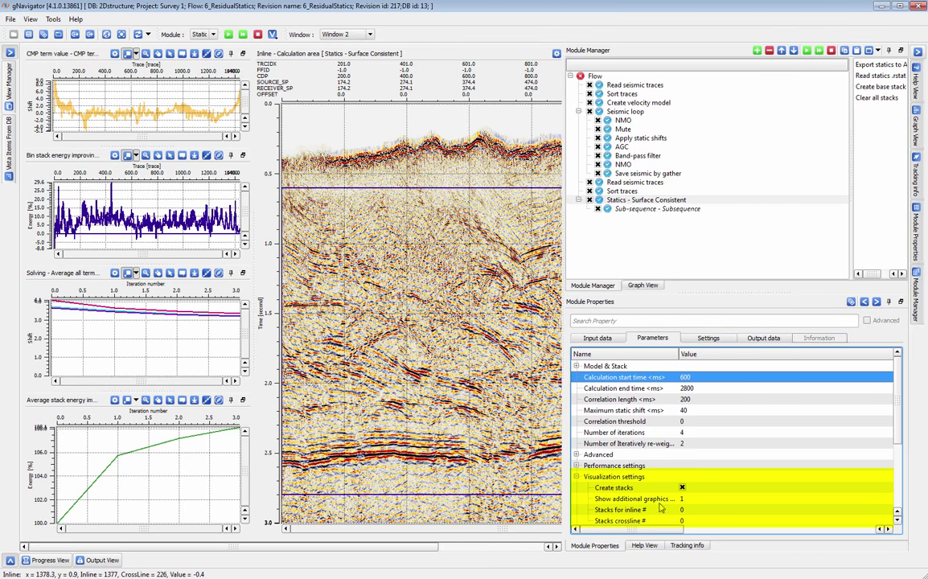
scroll(812, 394, down, 3)
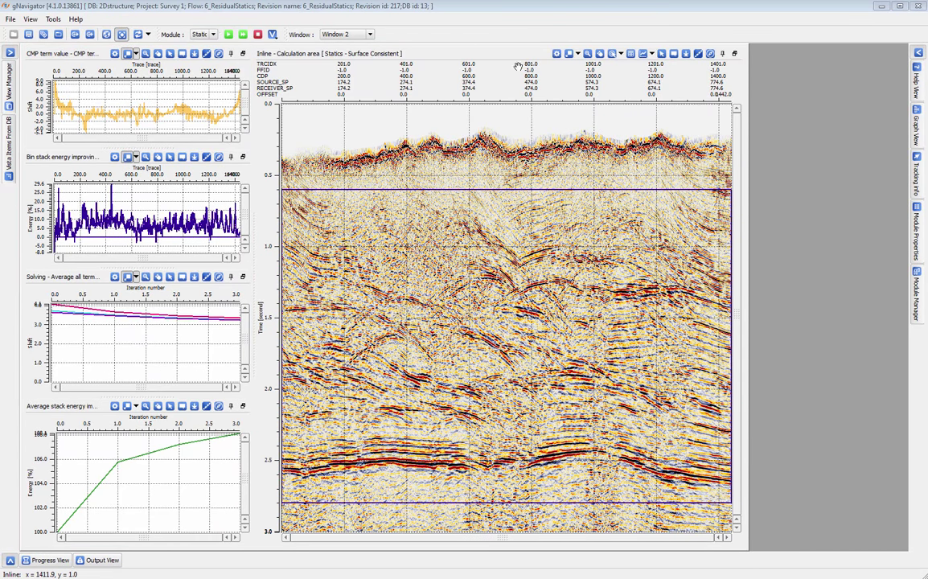
Hide the stacks of iterations 4, 3, 2 and 1 in the inline view, leaving only the base stack displayed
click(556, 54)
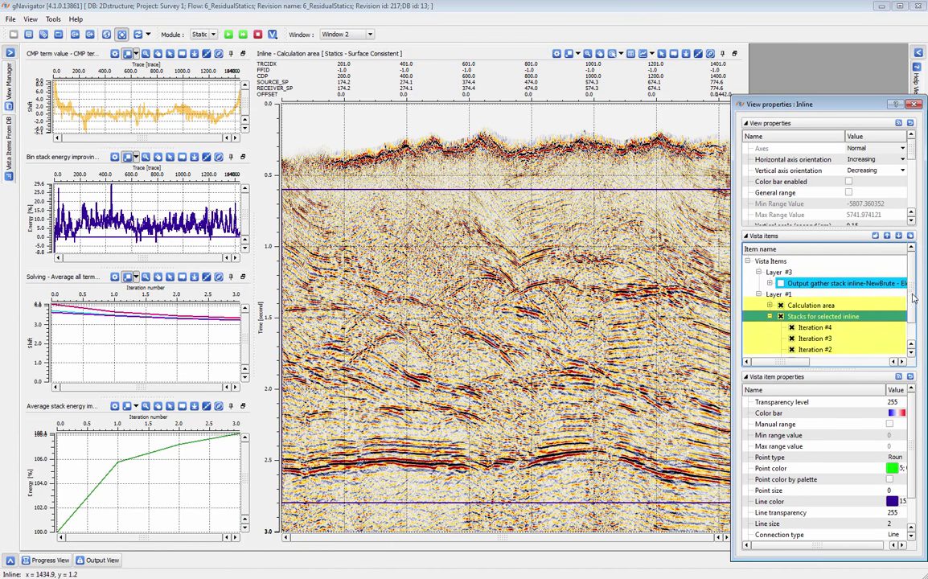
scroll(792, 316, down, 2)
click(792, 305)
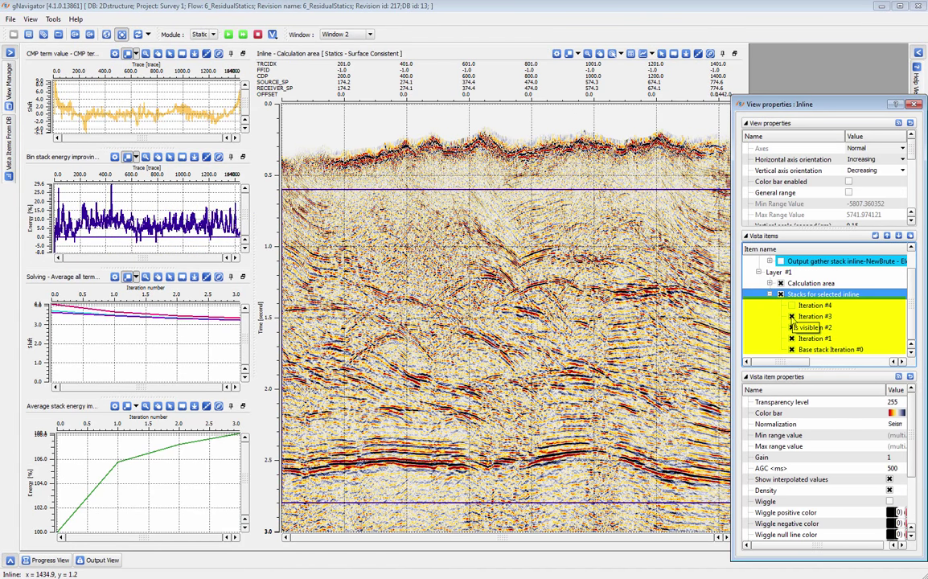
click(792, 316)
click(792, 327)
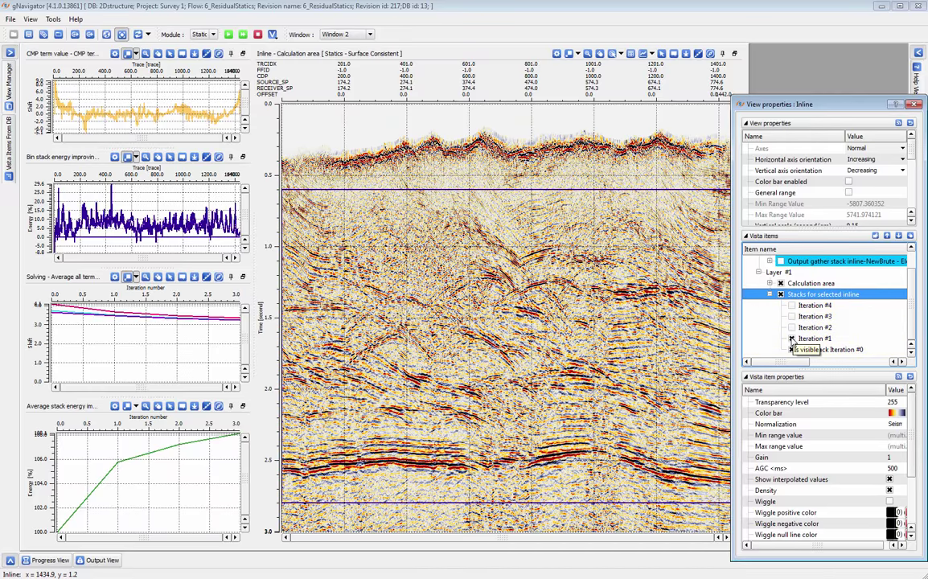
click(791, 338)
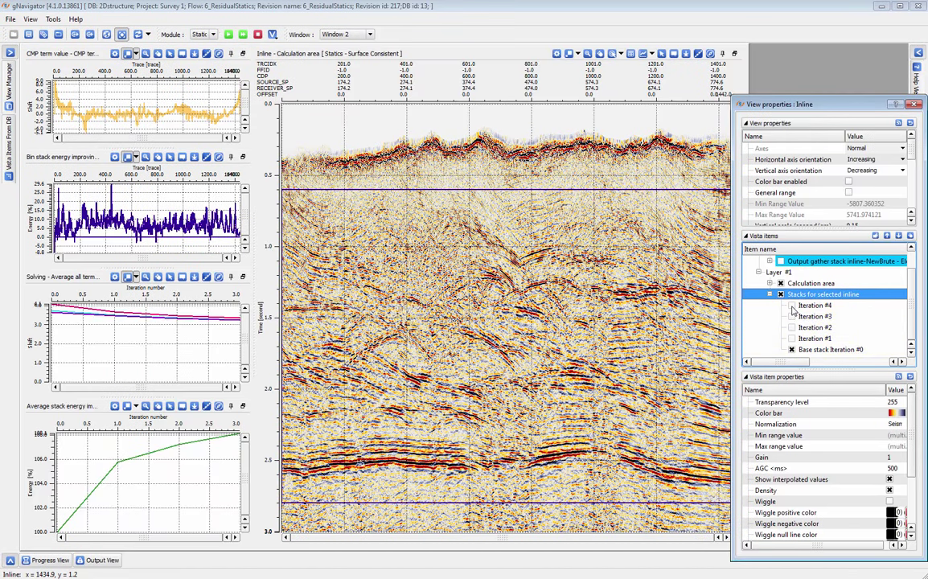
click(912, 104)
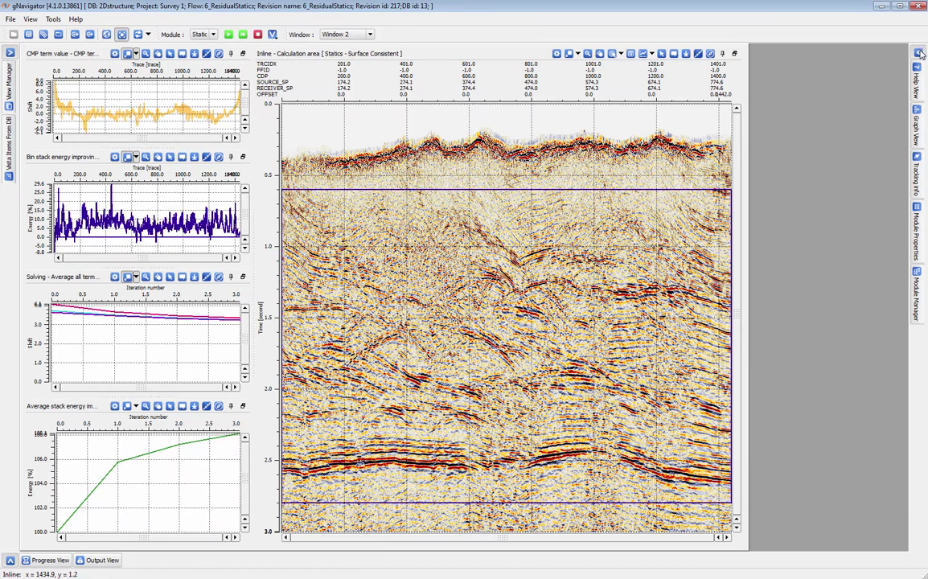
Give the Output static of the Statics - Surface Consistent module the nickname finalstat with the entire project saved
click(917, 52)
scroll(812, 410, down, 3)
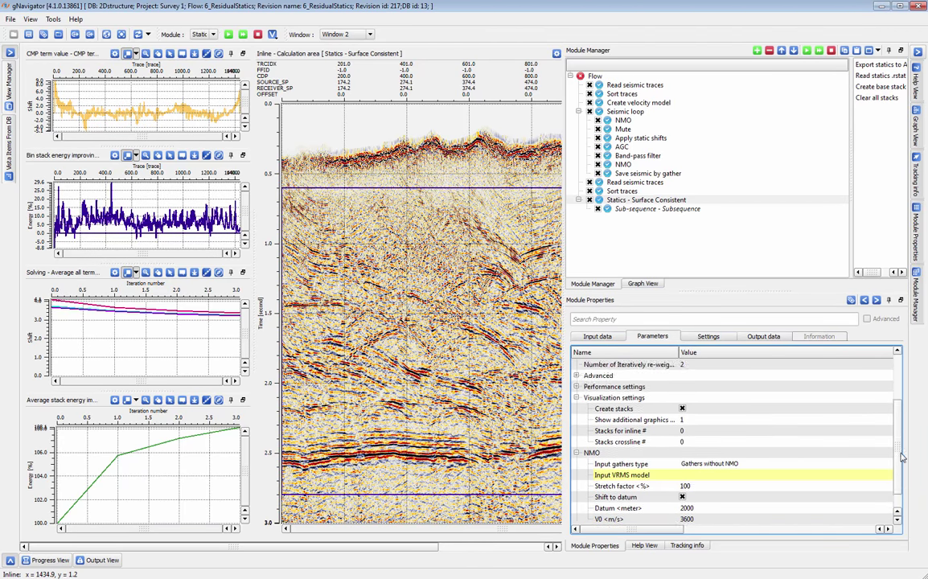
scroll(899, 476, up, 3)
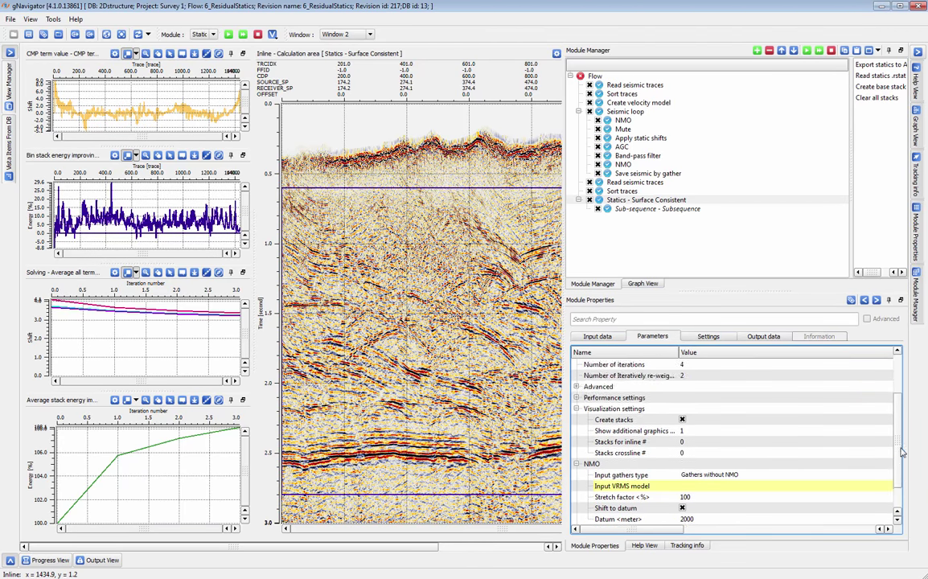
click(763, 336)
click(632, 376)
right_click(631, 376)
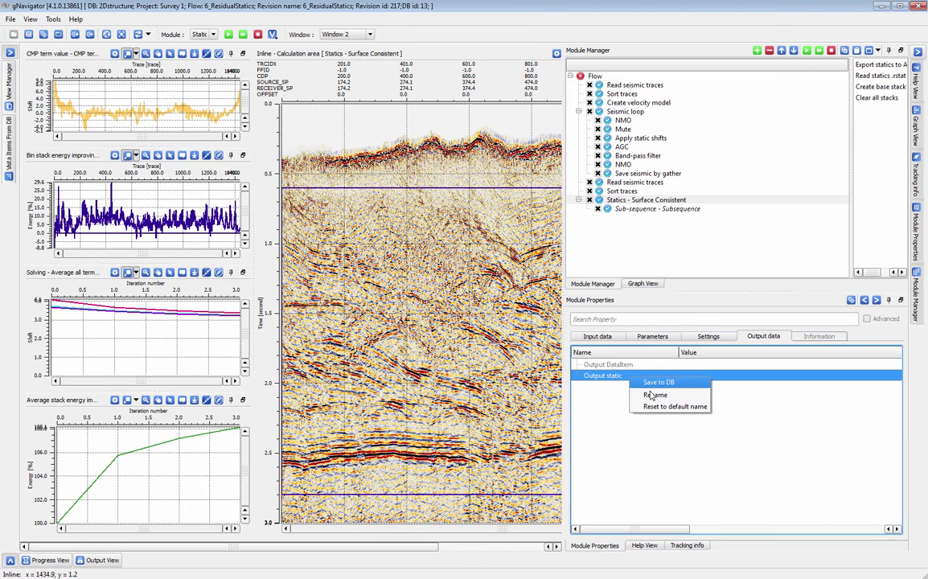
click(654, 395)
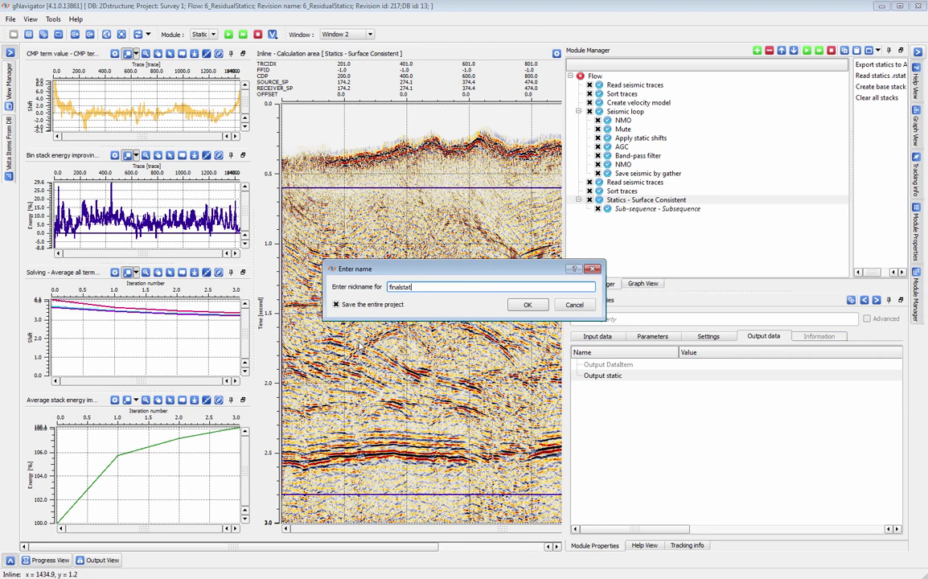
key(Return)
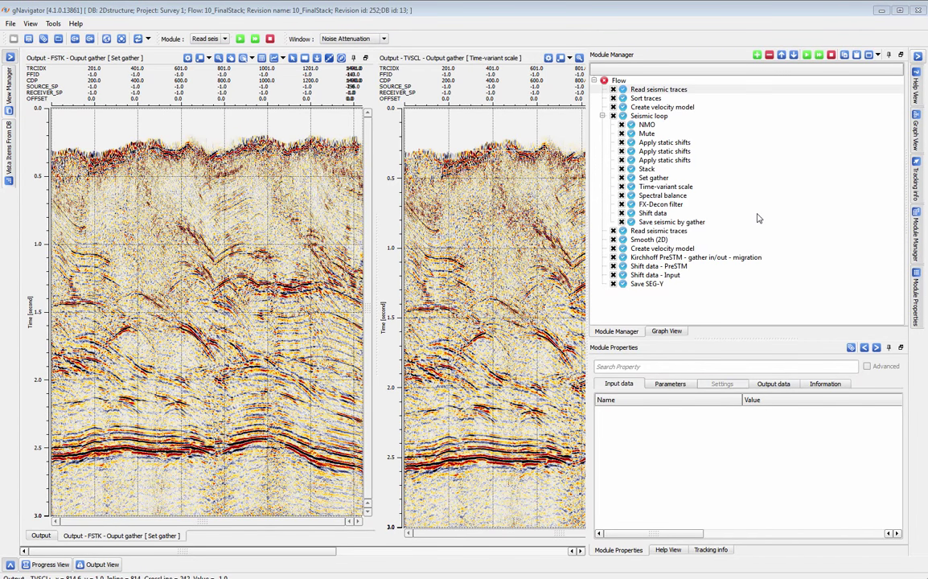
Examine the NMO, Mute, three Apply static shifts and Set gather modules in the seismic loop of the 10_FinalStack flow
click(647, 125)
click(649, 134)
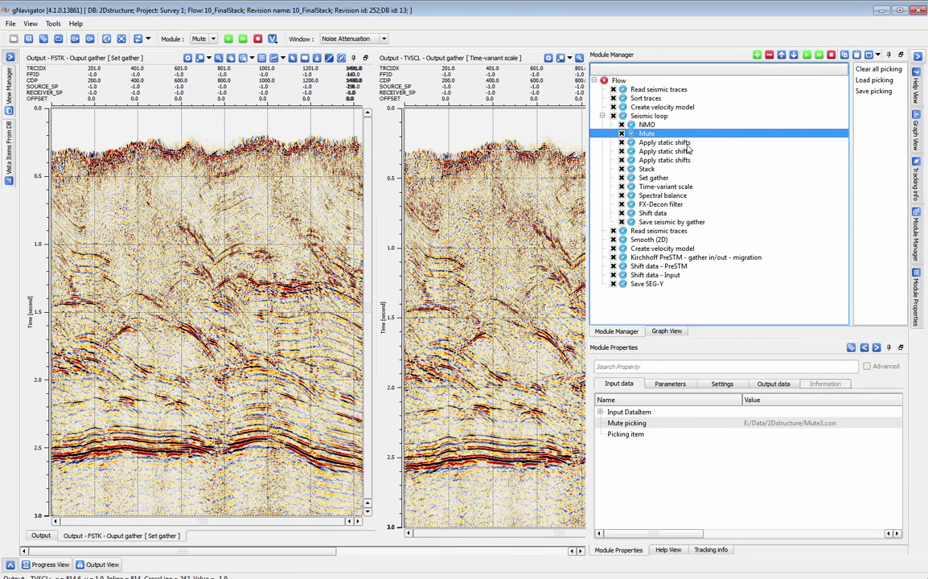
click(664, 143)
click(674, 151)
click(684, 161)
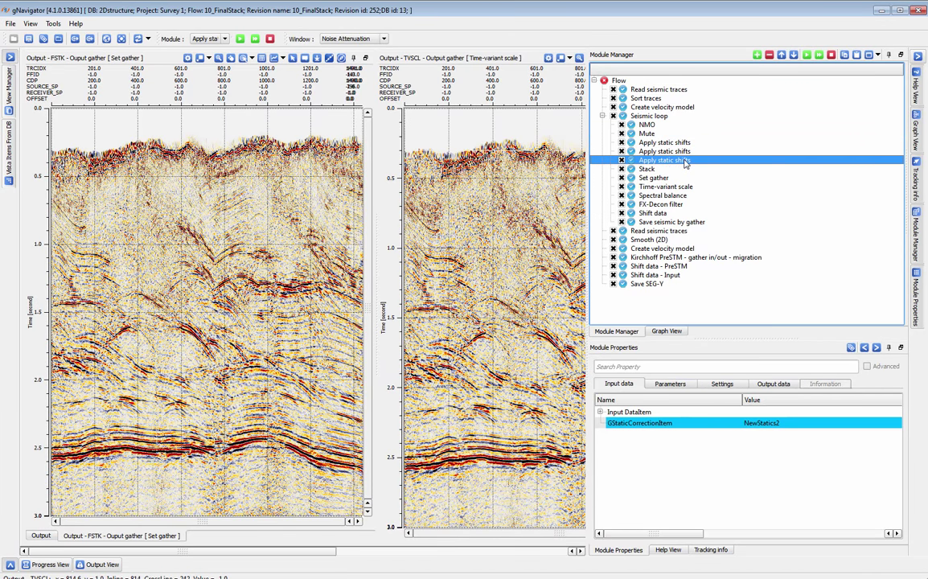
click(655, 177)
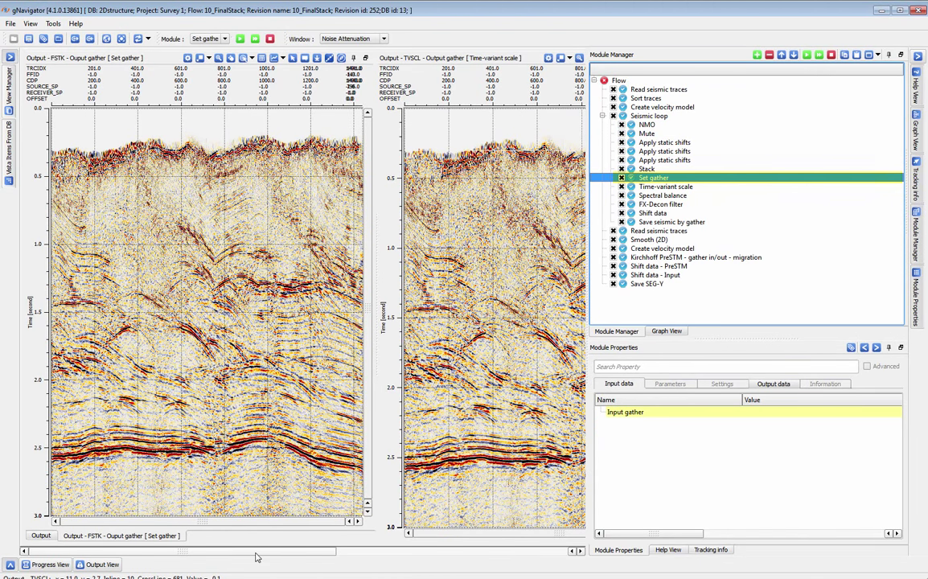
View the TVSCL, SpecBal and FXDCON output gathers side by side with the module panels collapsed
drag(255, 555, 311, 550)
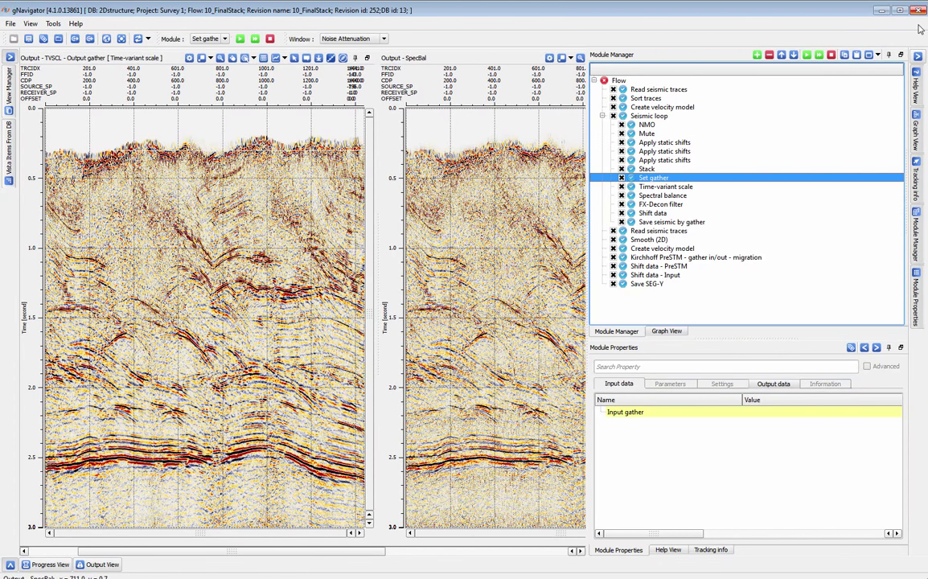
click(917, 55)
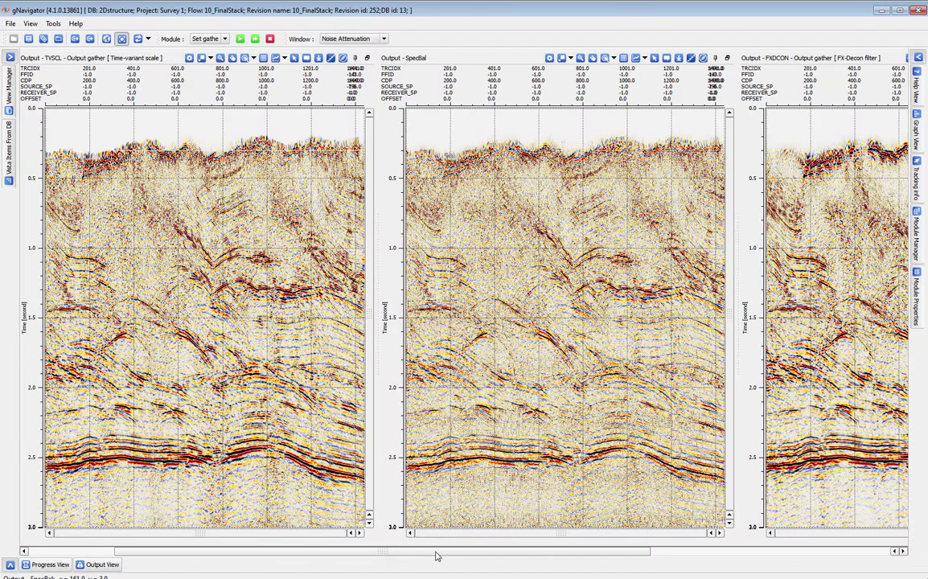
drag(435, 552, 485, 545)
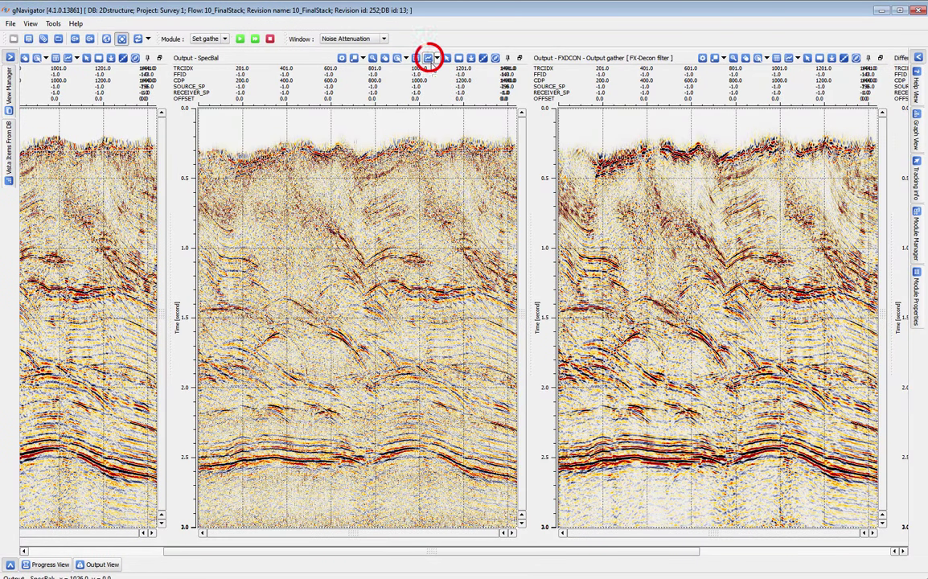
Run a multi-view spectral analysis of the FSTK, TVSCL, SpecBal and FXDCON outputs with the type set to DB
click(429, 60)
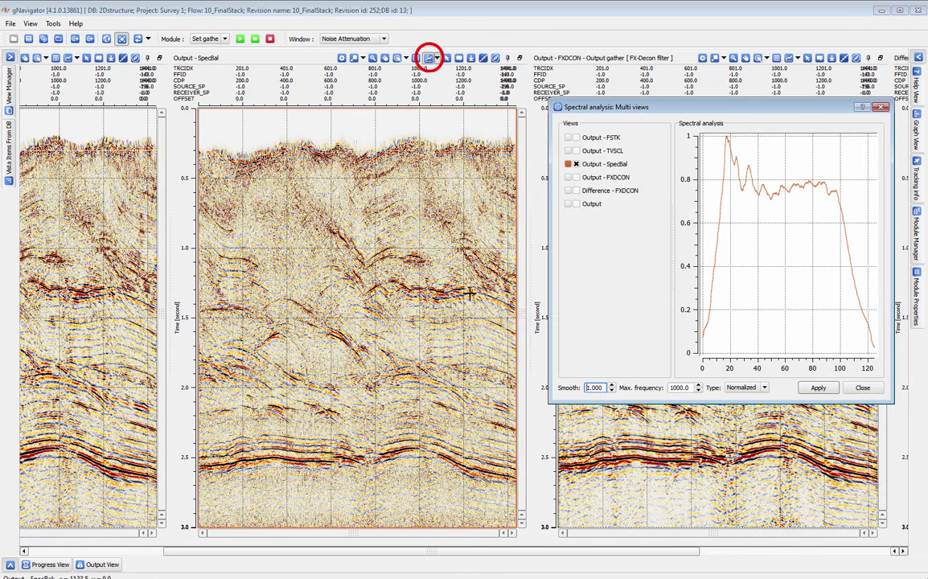
click(576, 137)
click(576, 150)
click(575, 177)
click(748, 388)
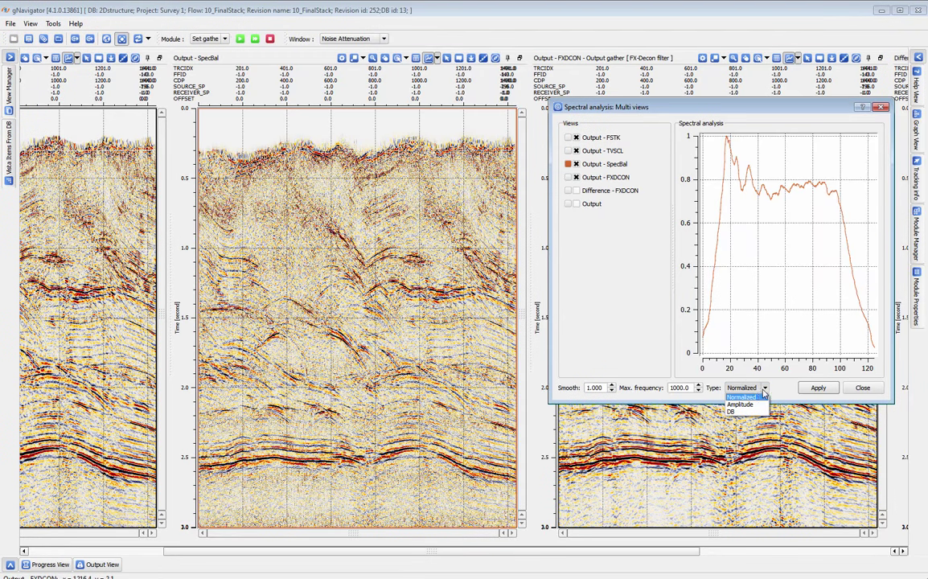
click(743, 407)
click(816, 388)
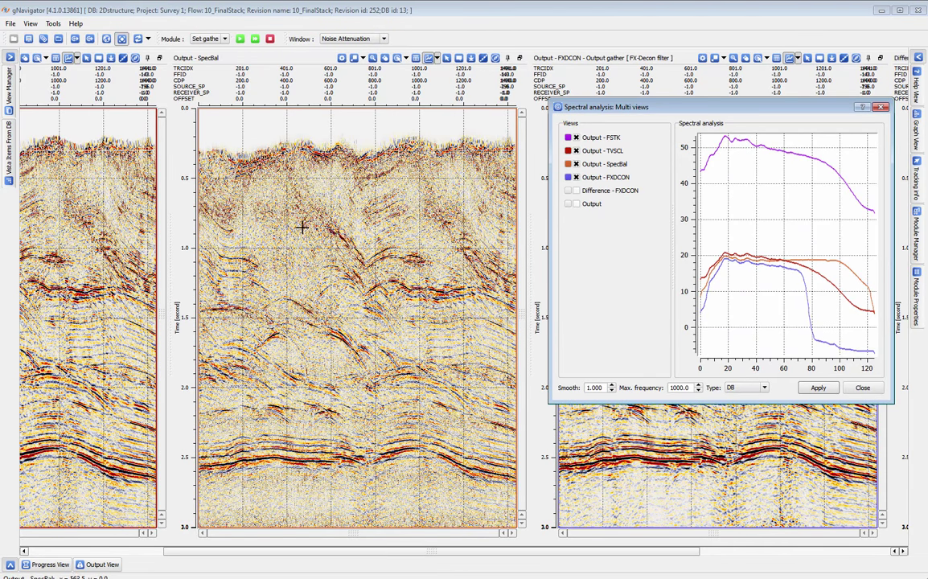
Compare the spectra over several areas of the SpecBal section, ending with about 2.3 to 2.9 s, and close the analysis
drag(224, 183, 458, 378)
click(223, 185)
drag(248, 201, 301, 244)
drag(386, 426, 495, 508)
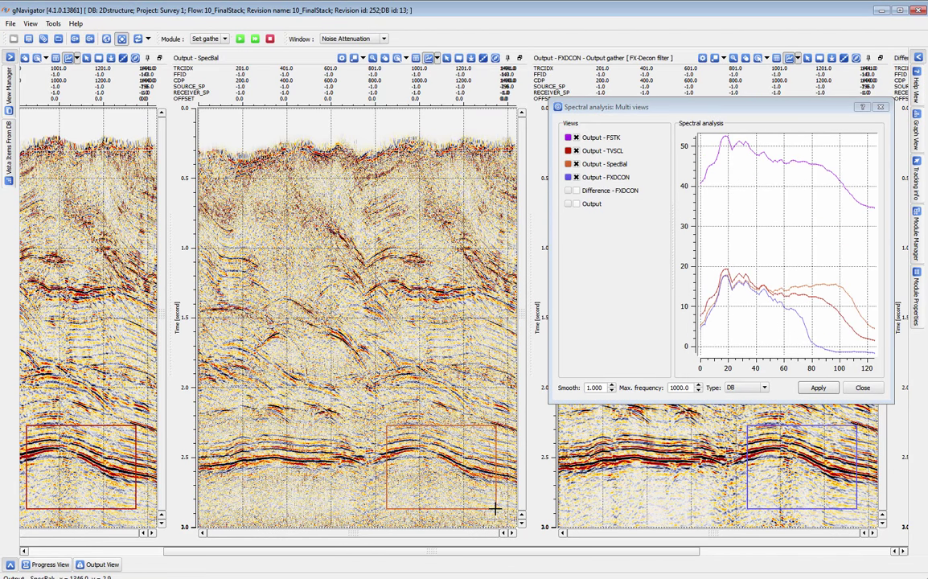
click(861, 387)
Review the parameters of Shift data, Save seismic by gather, the second Read seismic traces and the Kirchhoff PreSTM migration module
click(917, 57)
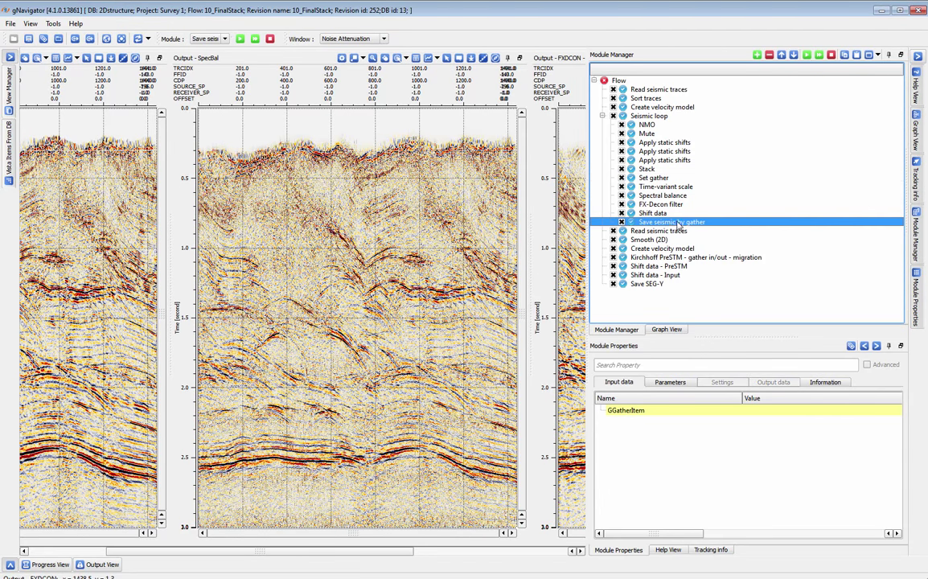
click(643, 222)
click(663, 214)
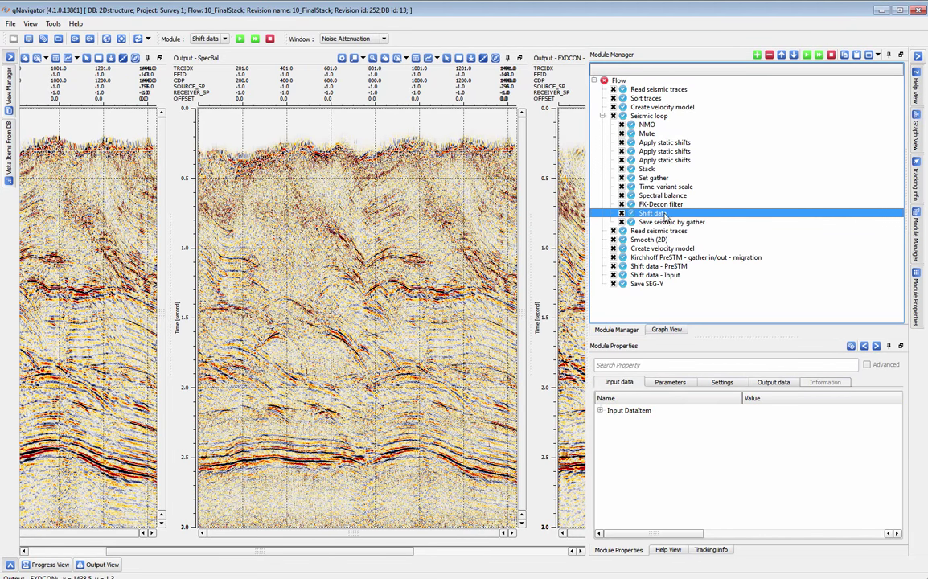
click(668, 383)
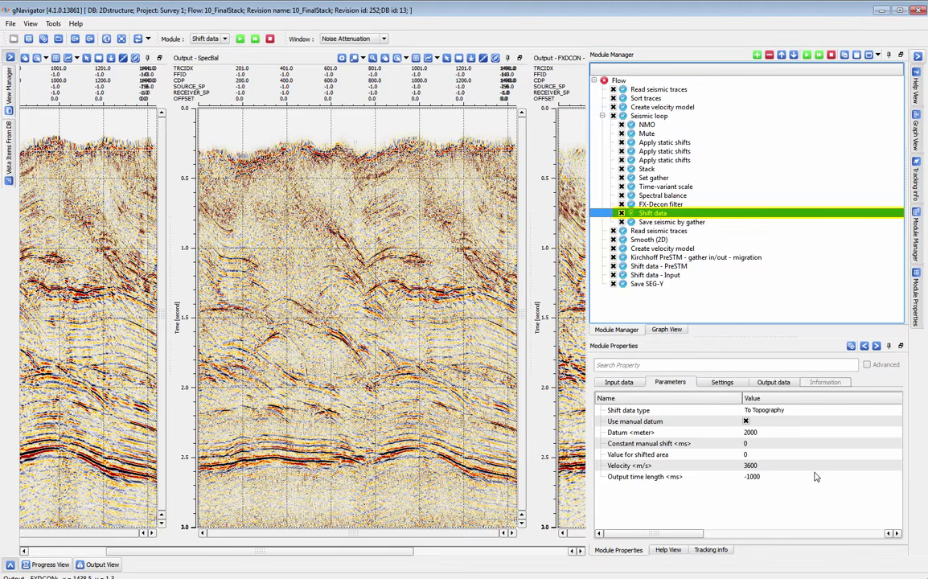
click(653, 224)
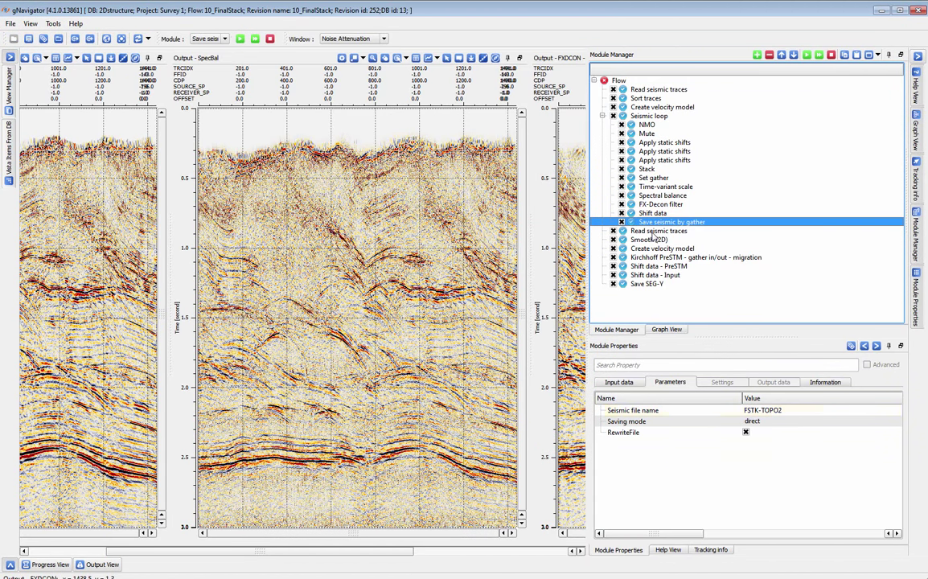
click(652, 232)
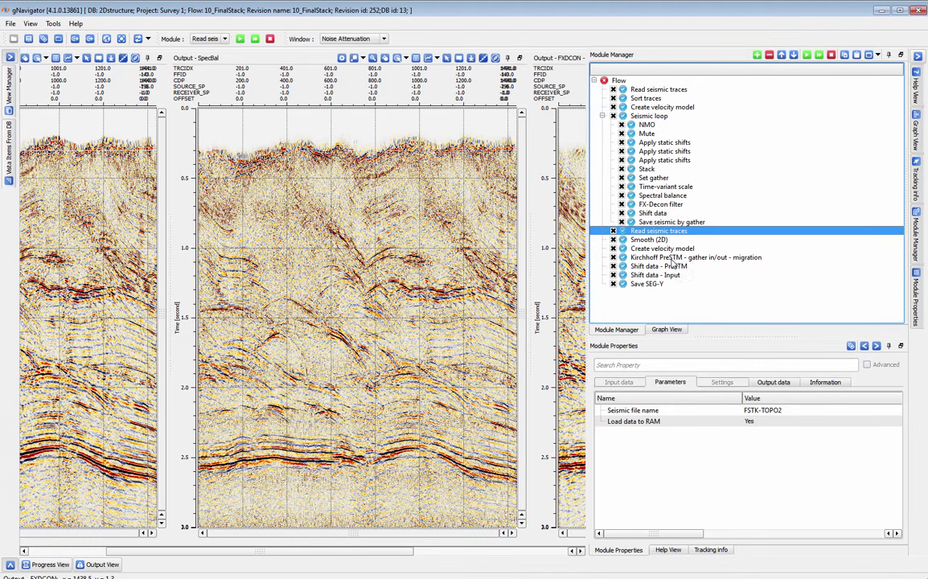
click(655, 257)
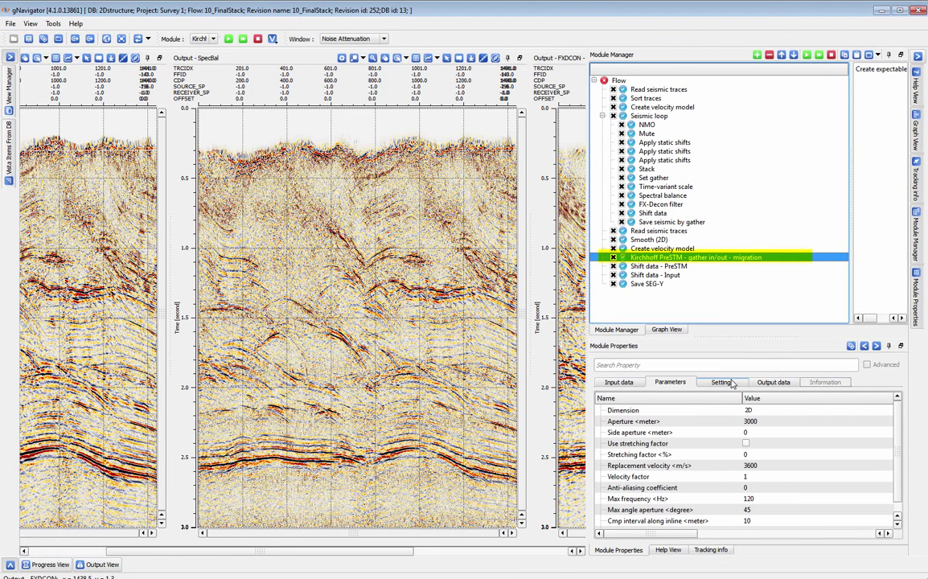
Show the Velocity window, enlarge the horizontal smoothing window of Smooth (2D) and rerun the module
click(640, 240)
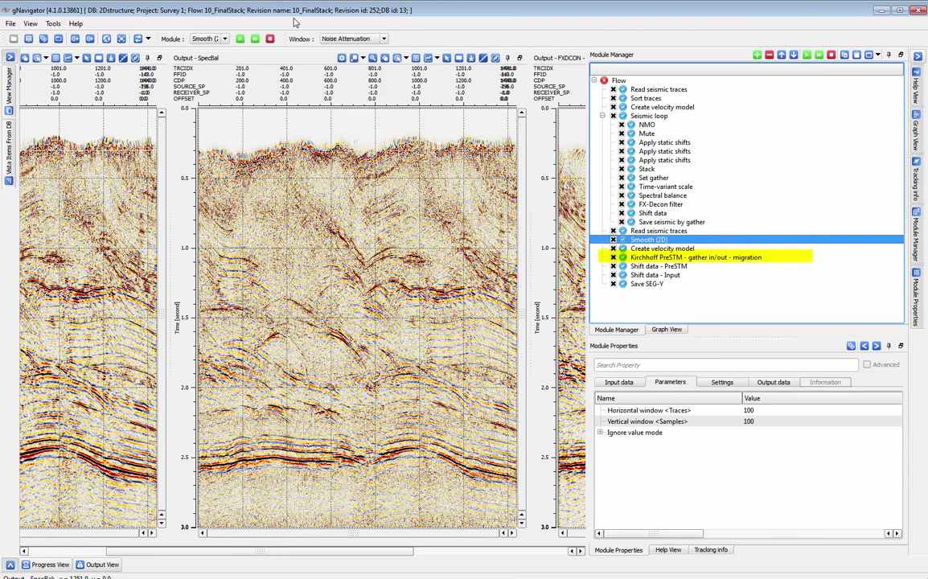
click(384, 38)
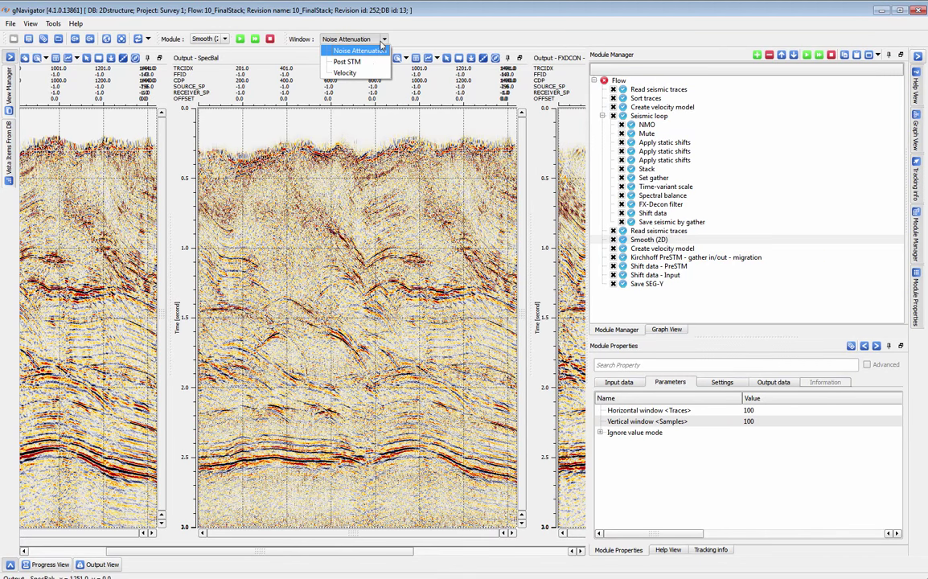
click(344, 73)
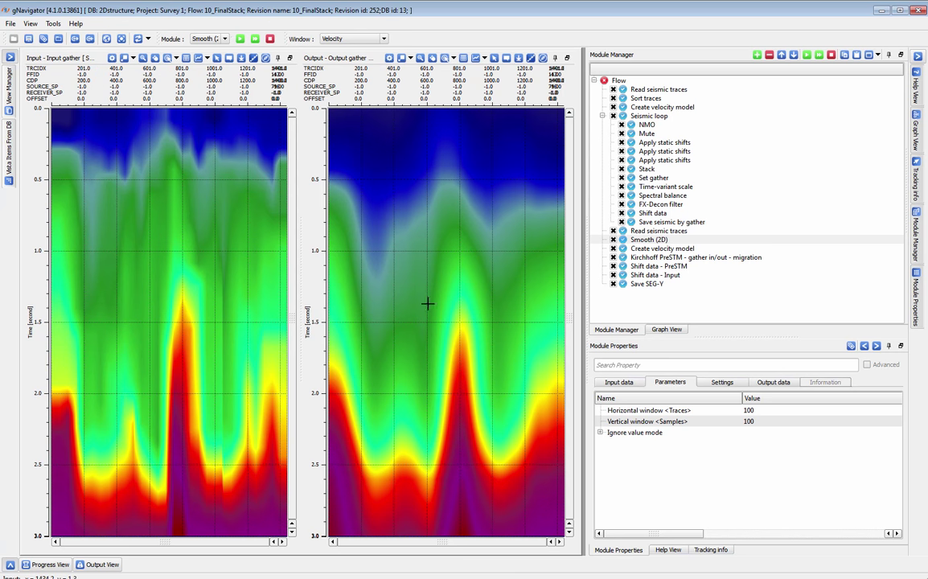
click(754, 410)
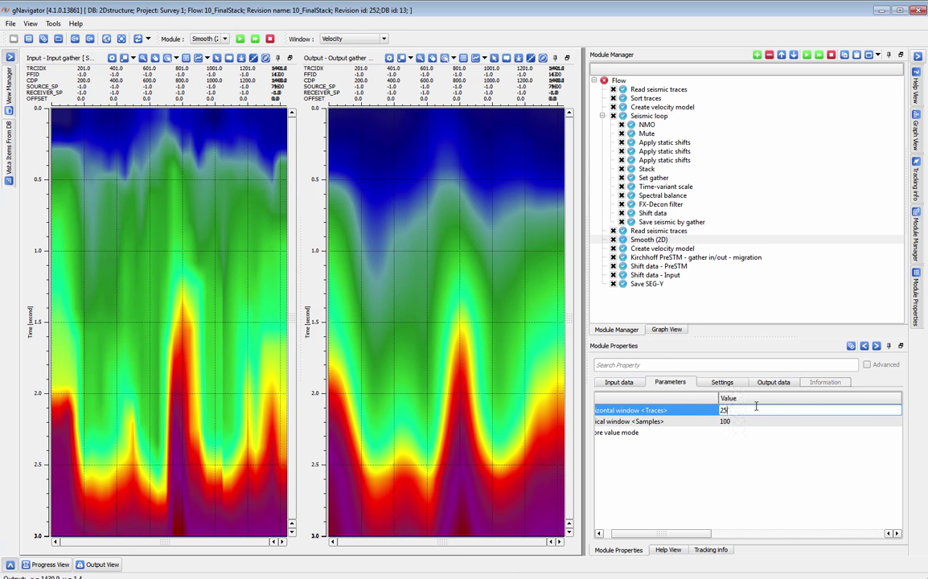
click(649, 239)
Reference the Smooth (2D) input gather to Output gather velocity inline from Stack imaging in the 9_Stack2 flow of Survey 1
click(620, 383)
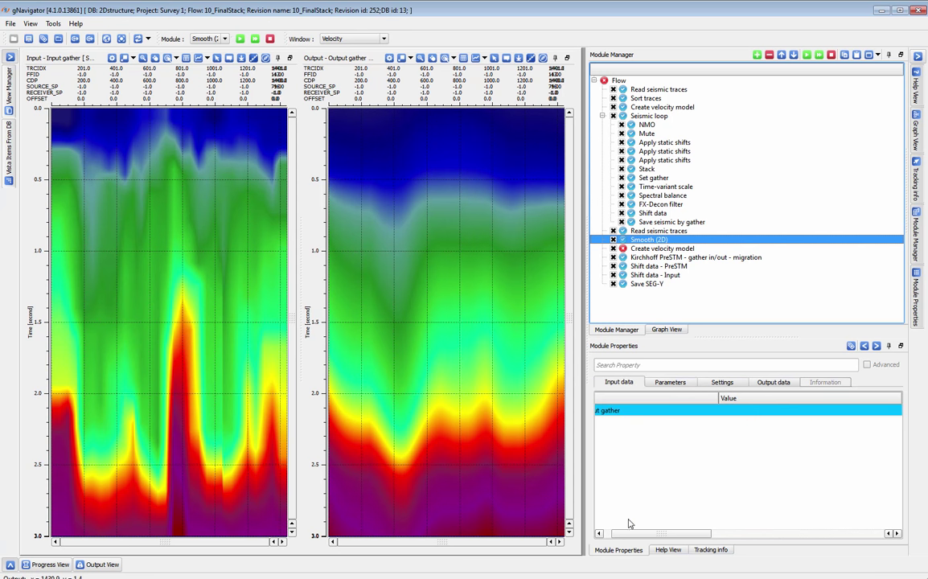
drag(638, 533, 570, 543)
double_click(629, 410)
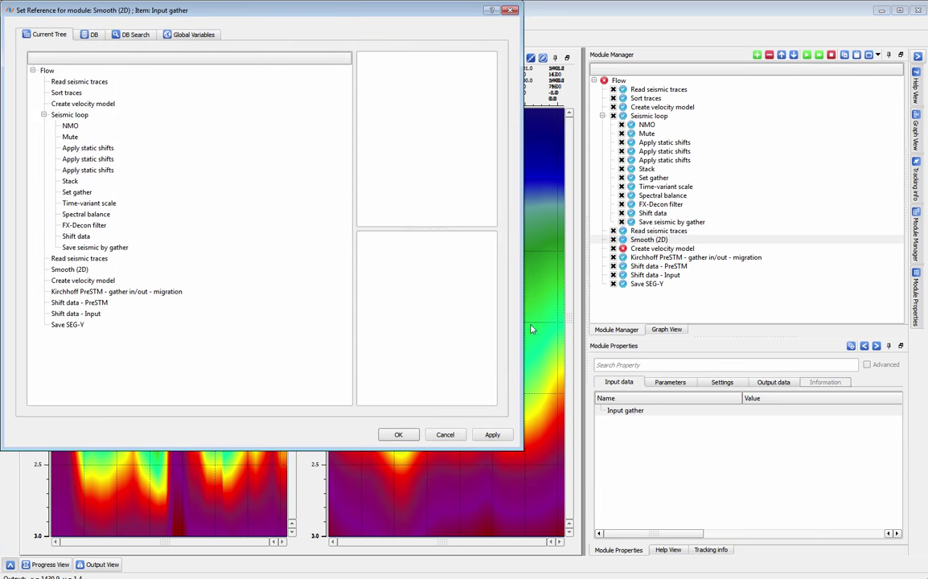
click(89, 35)
click(63, 90)
click(61, 84)
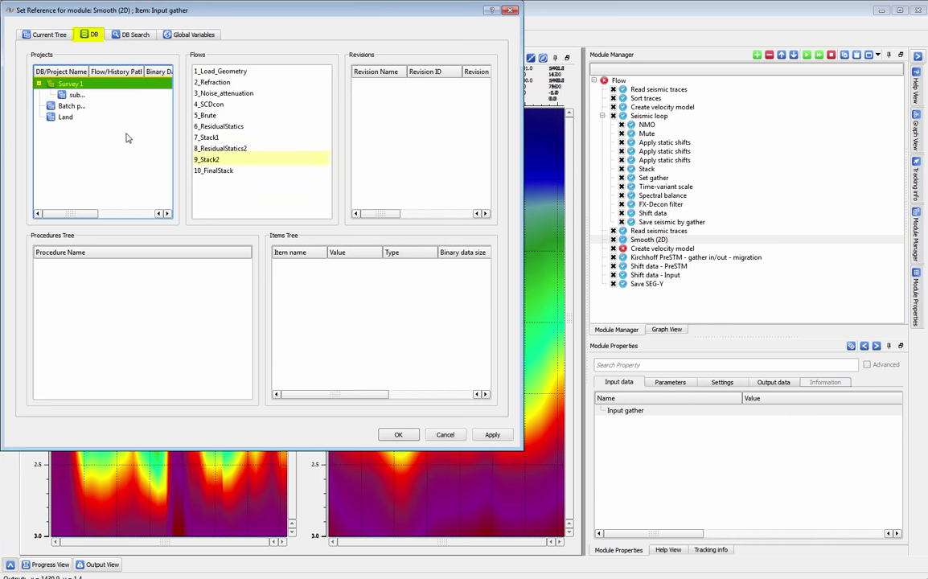
click(214, 163)
click(100, 297)
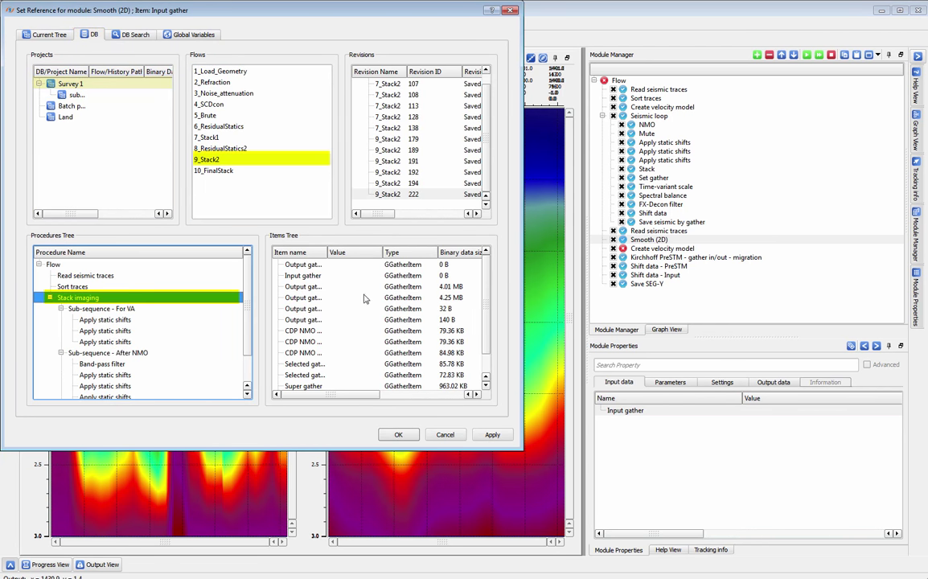
double_click(325, 251)
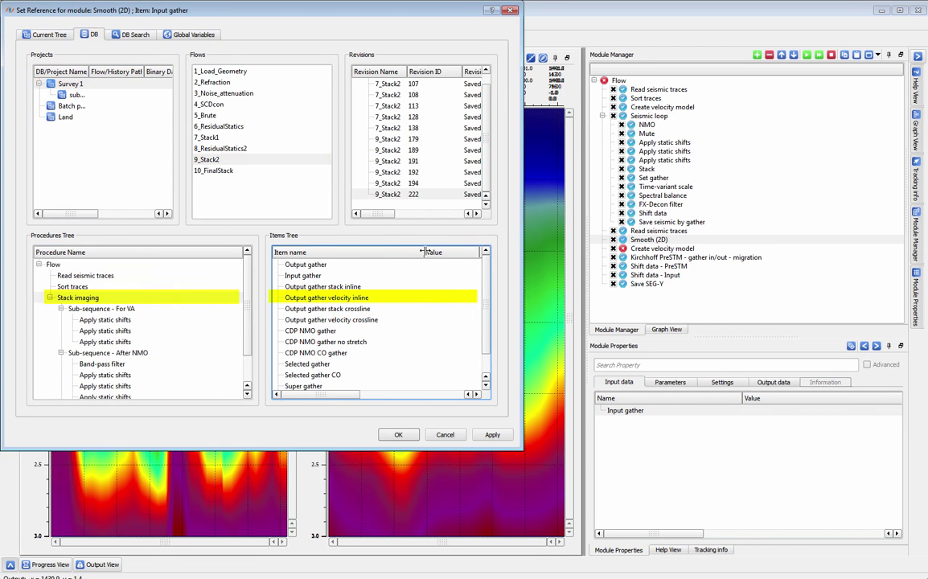
double_click(320, 298)
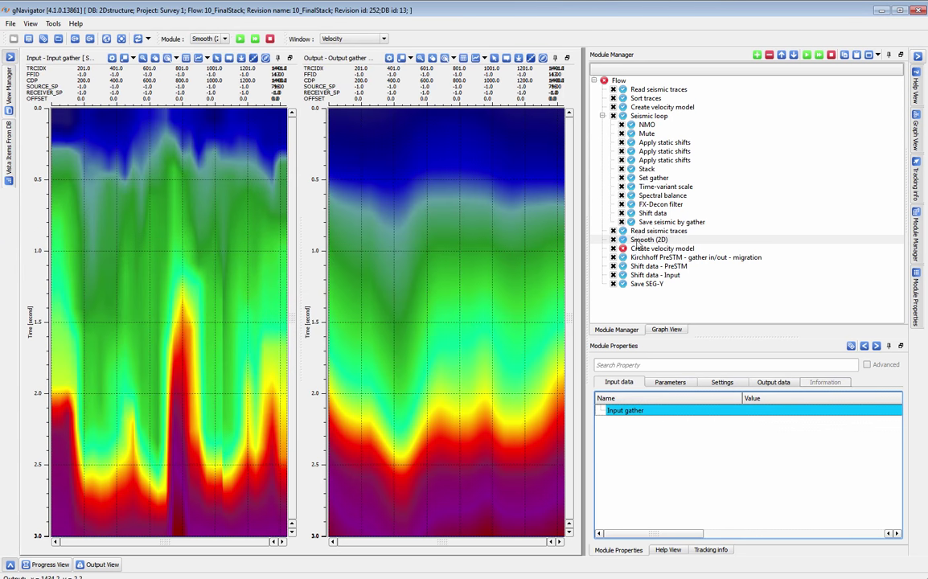
Check the Kirchhoff PreSTM module's input data and view the Post STM window with the module panels collapsed
click(647, 249)
click(651, 258)
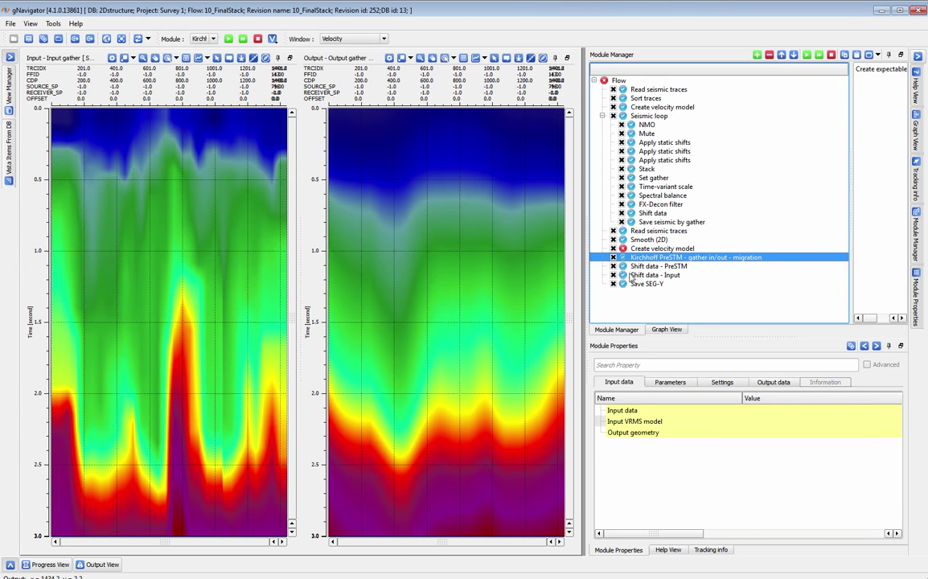
click(383, 38)
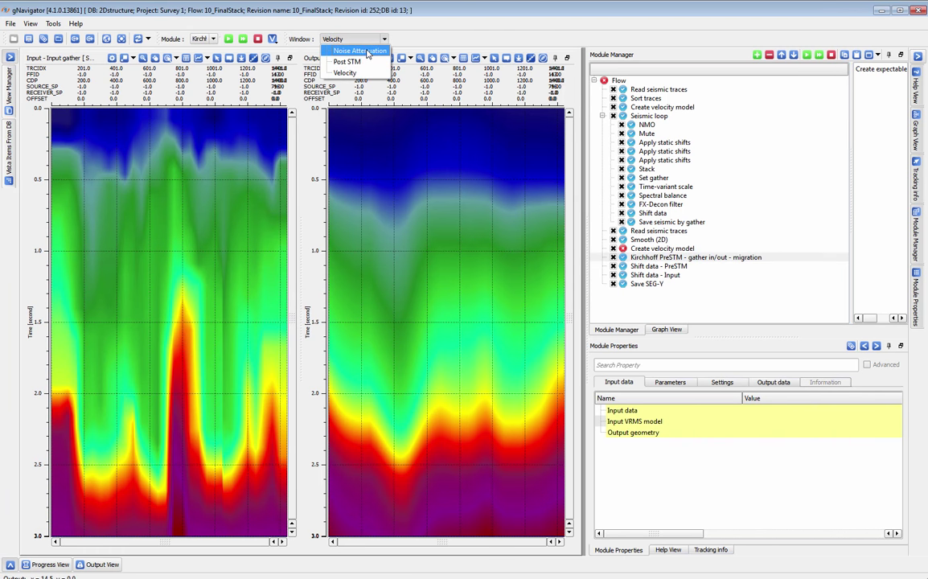
click(346, 62)
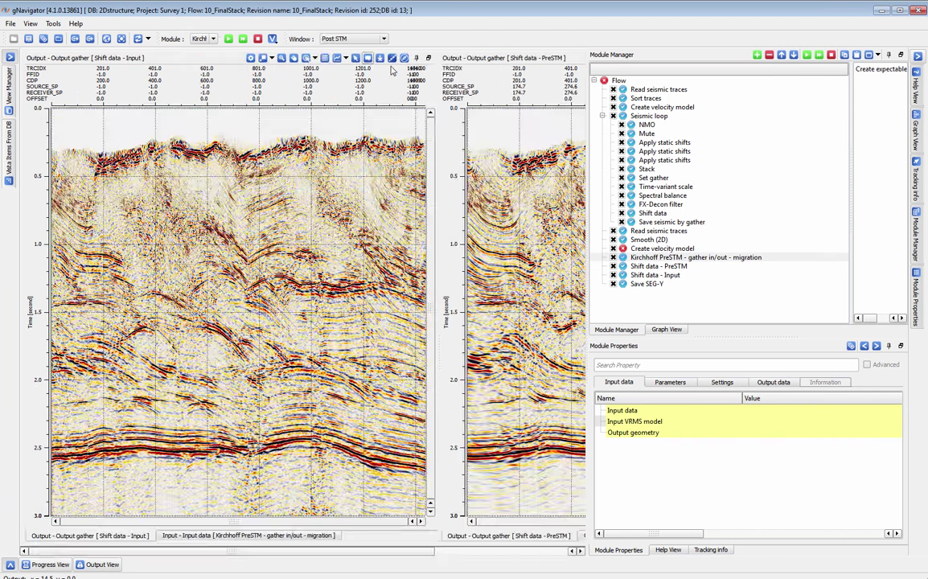
click(917, 57)
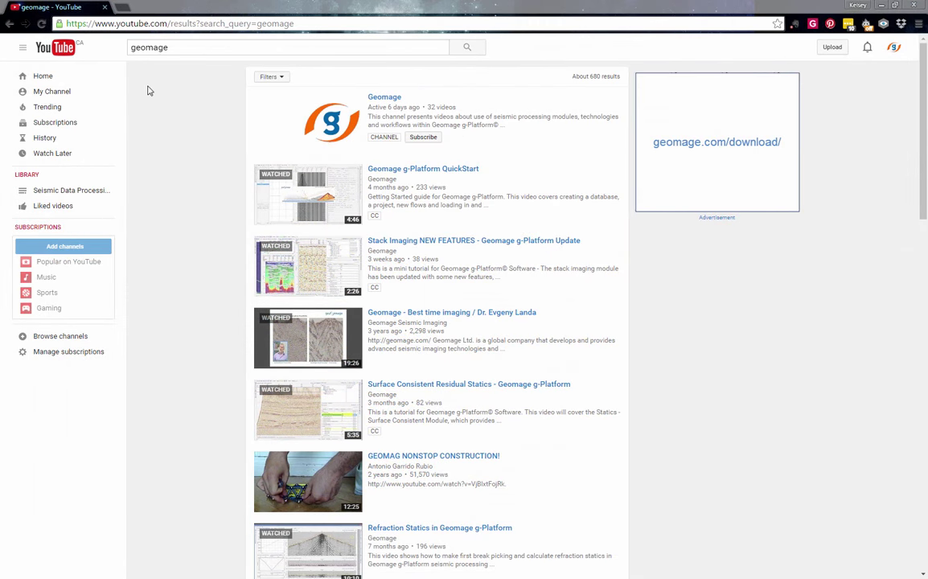
Switch to YouTube in the browser and open the Geomage channel's list of uploads
click(393, 97)
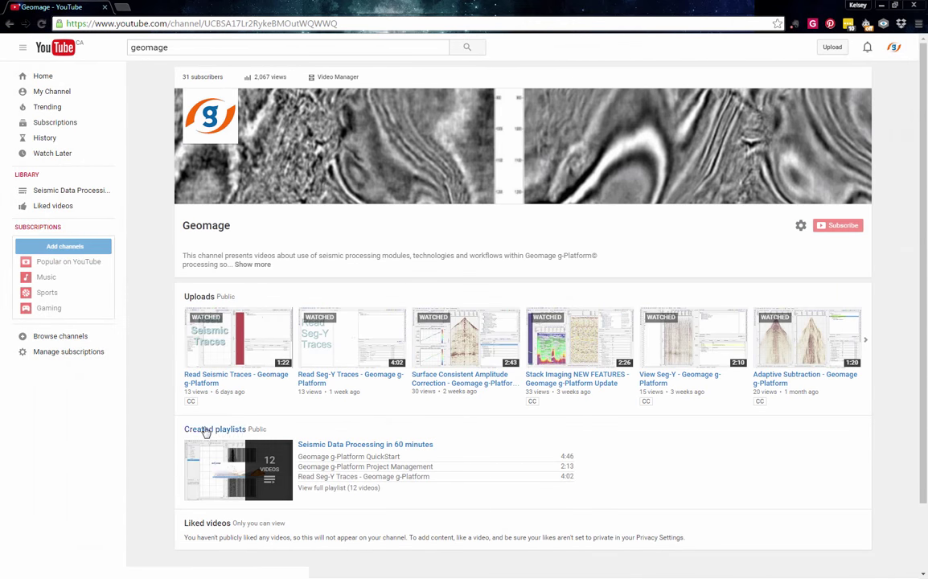
click(201, 295)
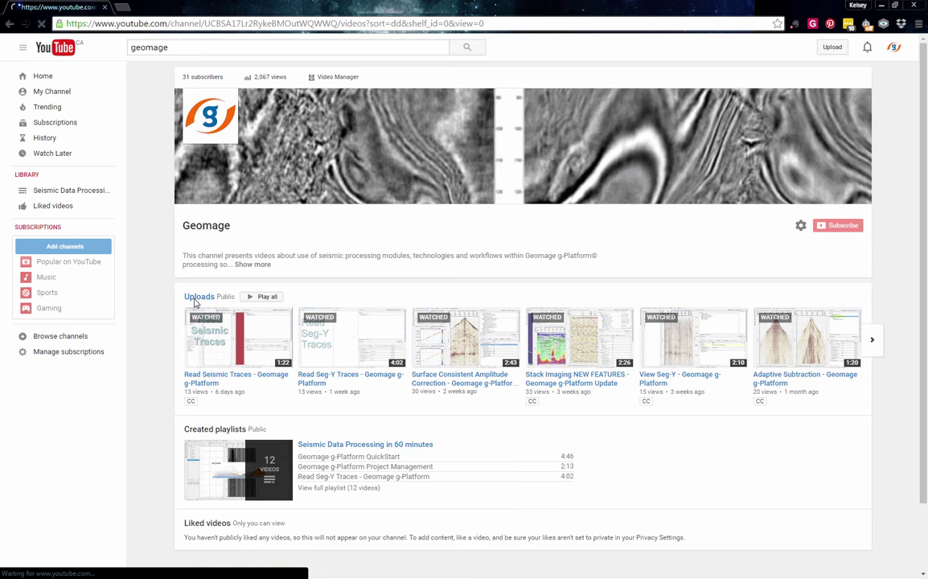